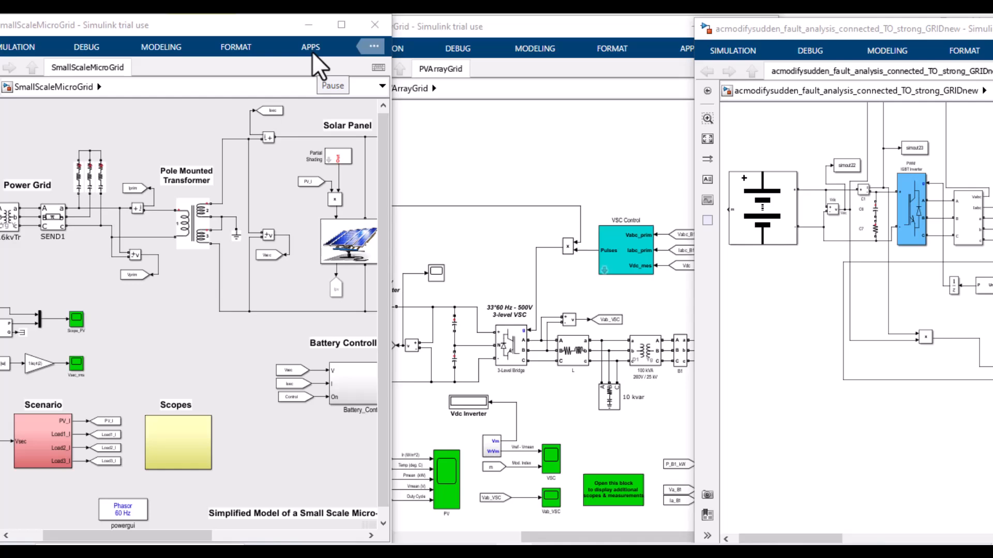
# Step: Maximize the small-scale microgrid model, then switch to the fault-analysis model and pan across both diagrams
pyautogui.click(341, 25)
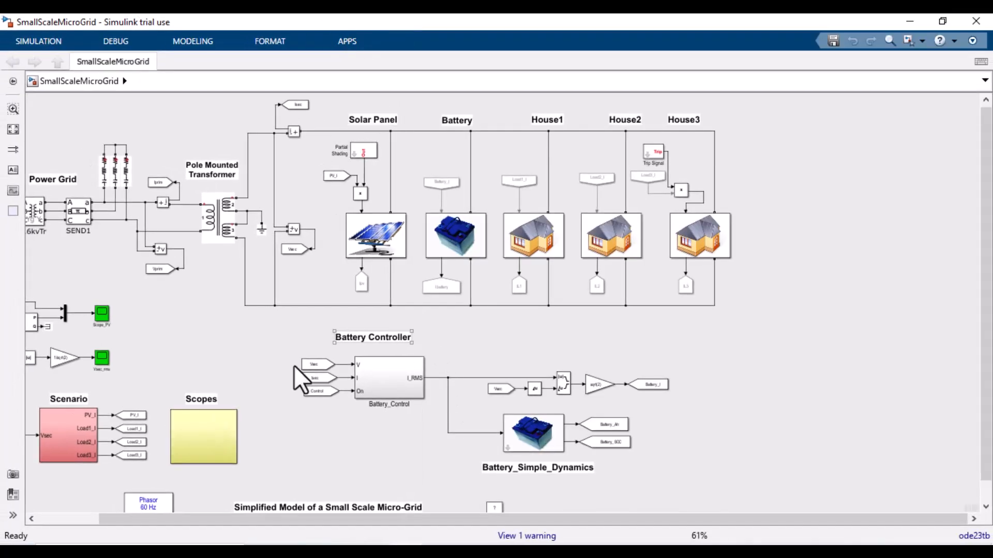
pyautogui.moveTo(321, 519); pyautogui.dragTo(222, 519)
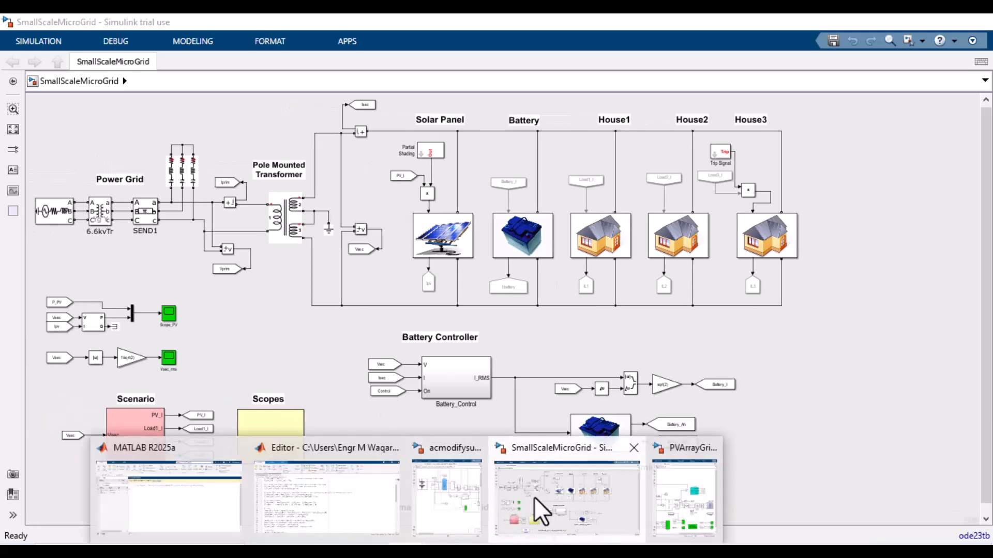
pyautogui.click(406, 552)
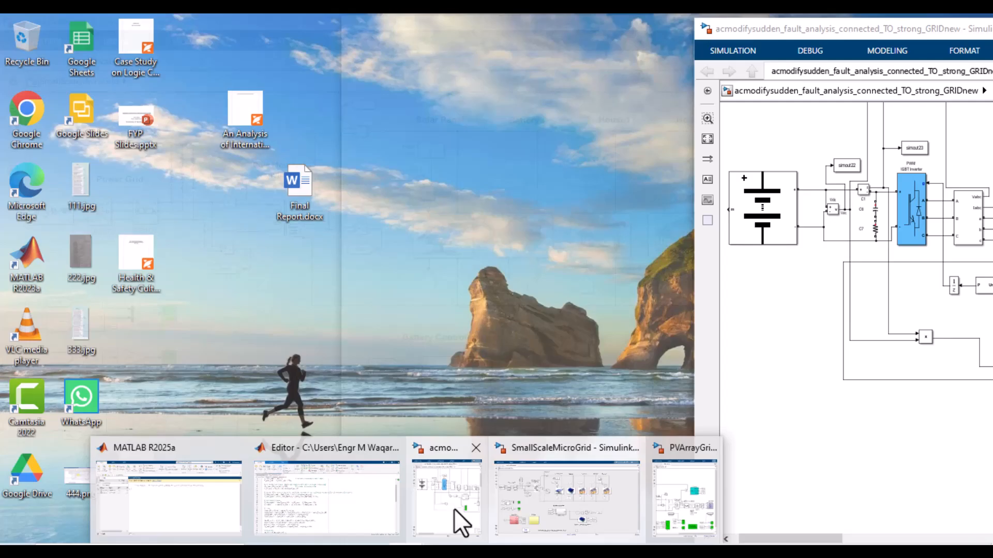
pyautogui.click(459, 523)
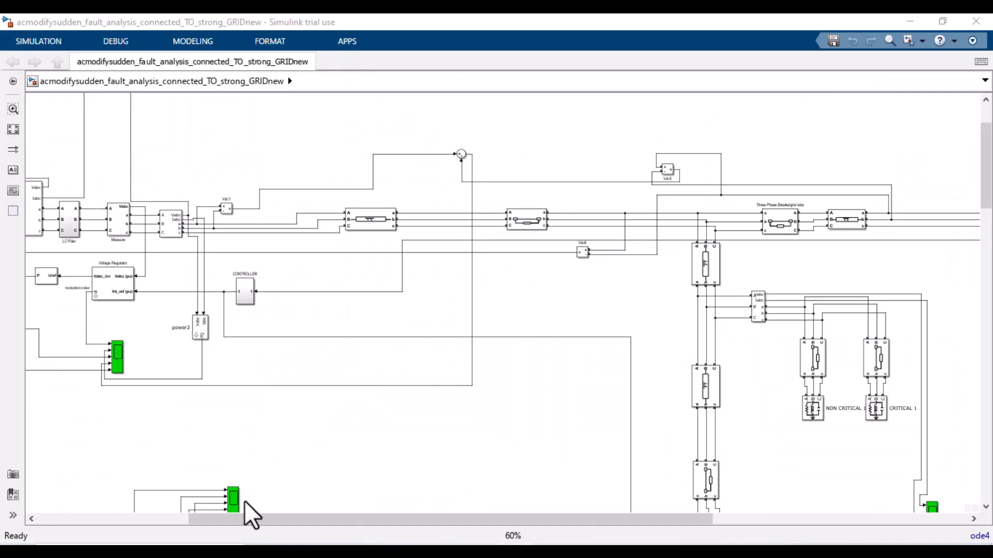
pyautogui.moveTo(250, 519); pyautogui.dragTo(129, 526)
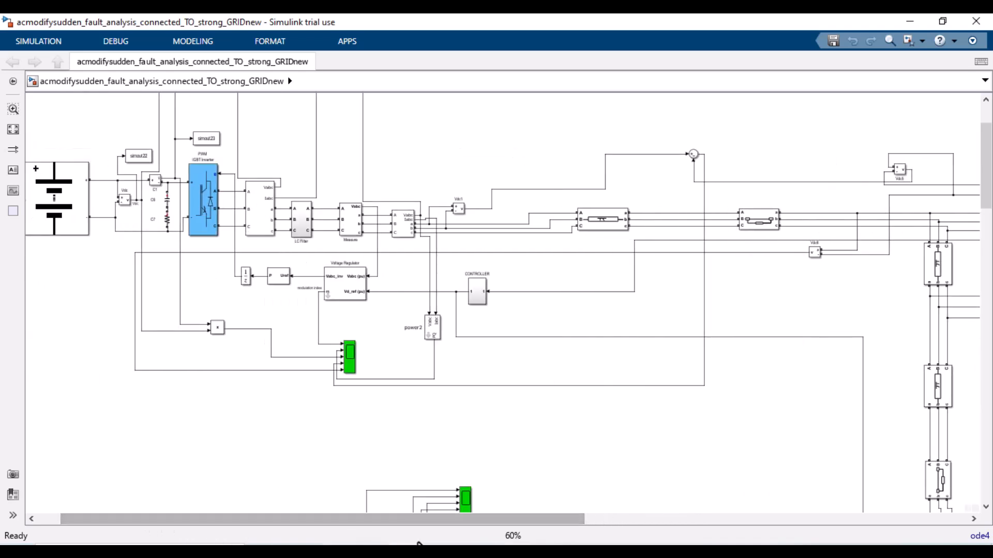
pyautogui.moveTo(414, 543)
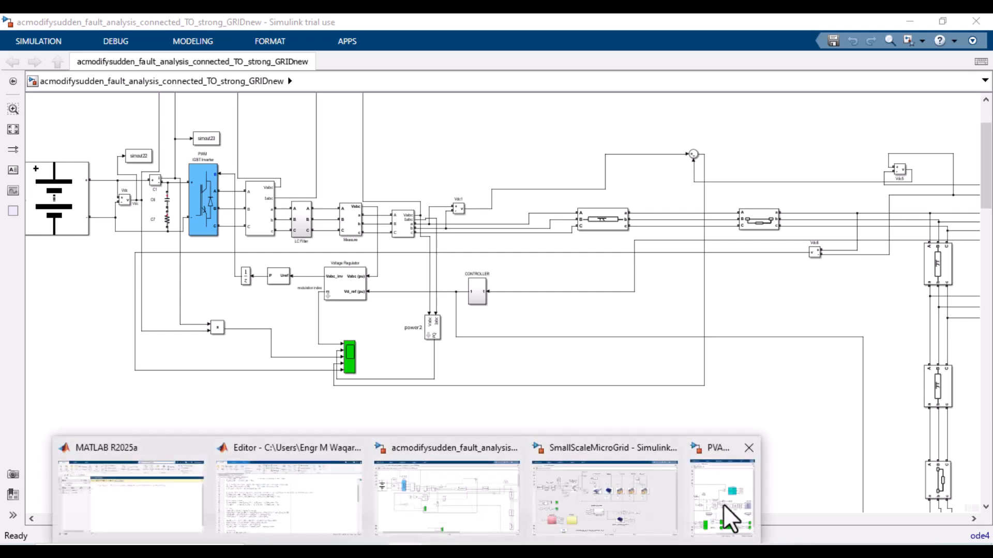
# Step: Switch to the PVArrayGrid model, maximize its window and examine the full grid-connected PV array diagram
pyautogui.click(727, 514)
pyautogui.click(726, 33)
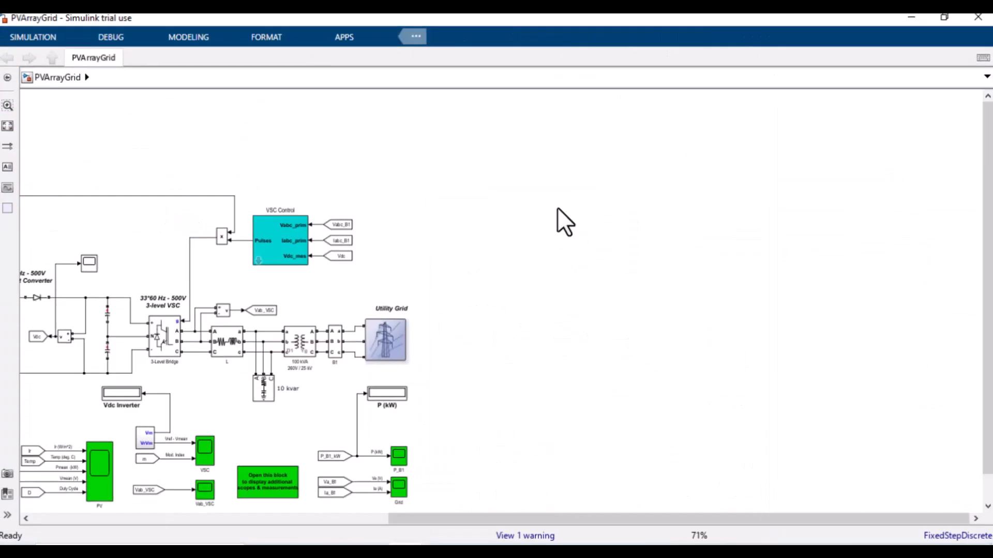
pyautogui.hscroll(-5, 182, 509)
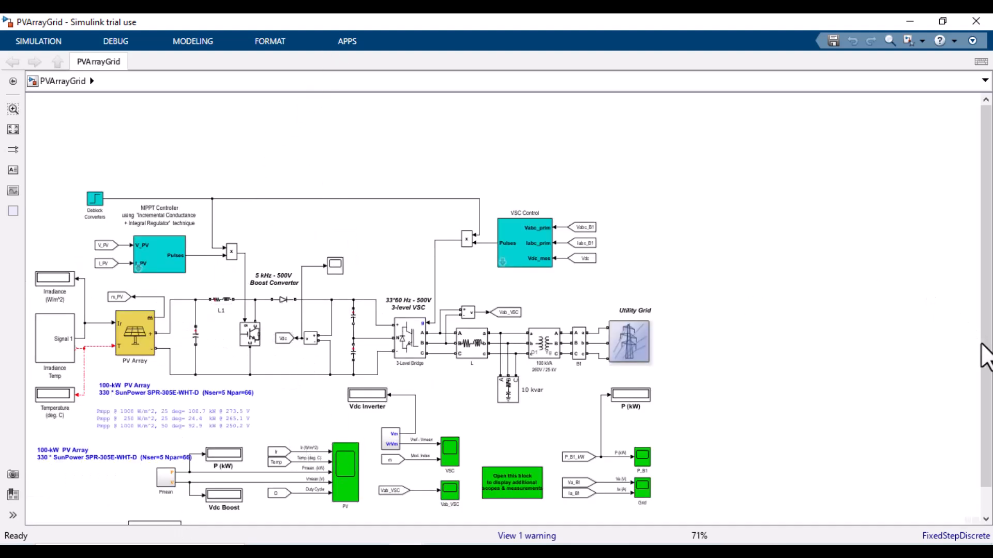
pyautogui.scroll(-2, 986, 357)
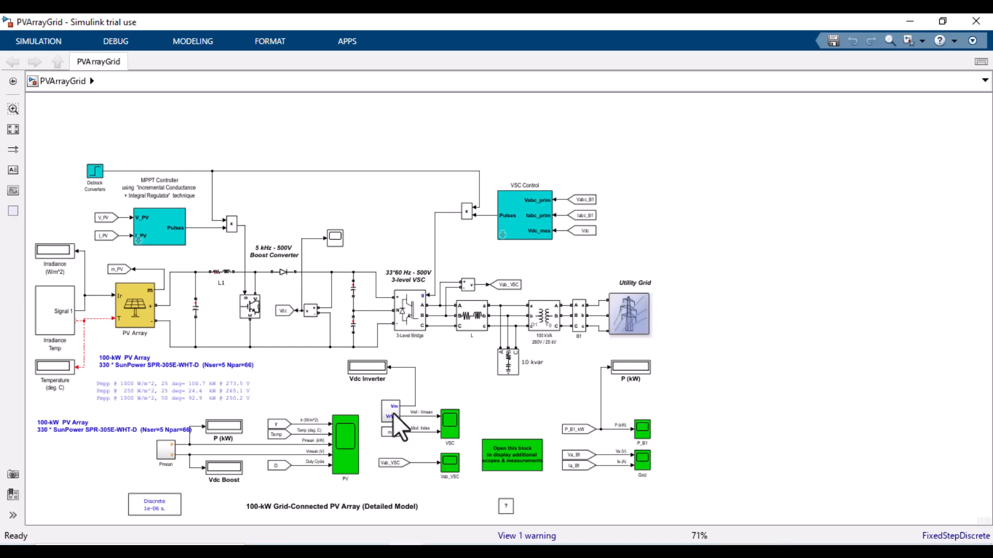
# Step: Switch to the run_economics.m script in the editor and read through its energy and cost calculations
pyautogui.click(297, 532)
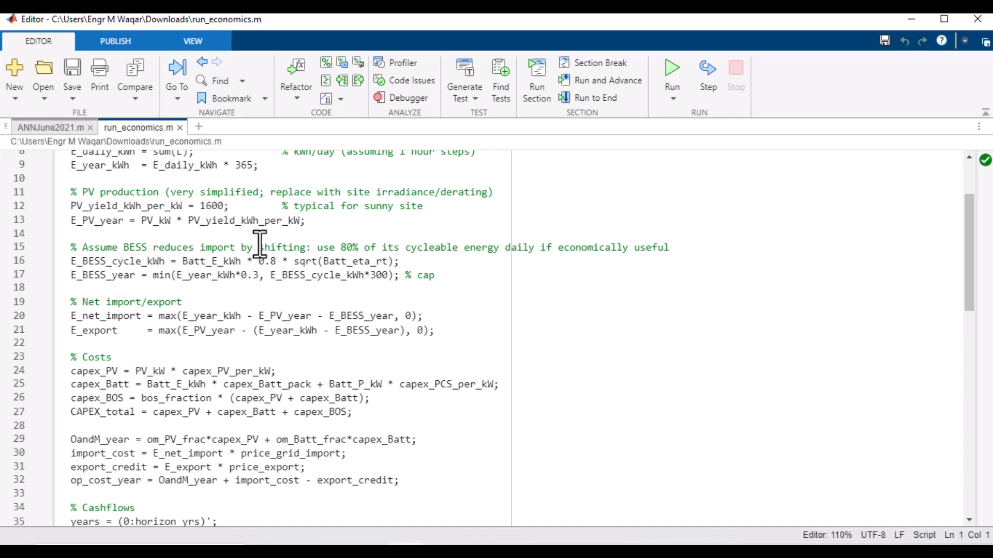
pyautogui.scroll(-7, 278, 248)
pyautogui.scroll(9, 254, 310)
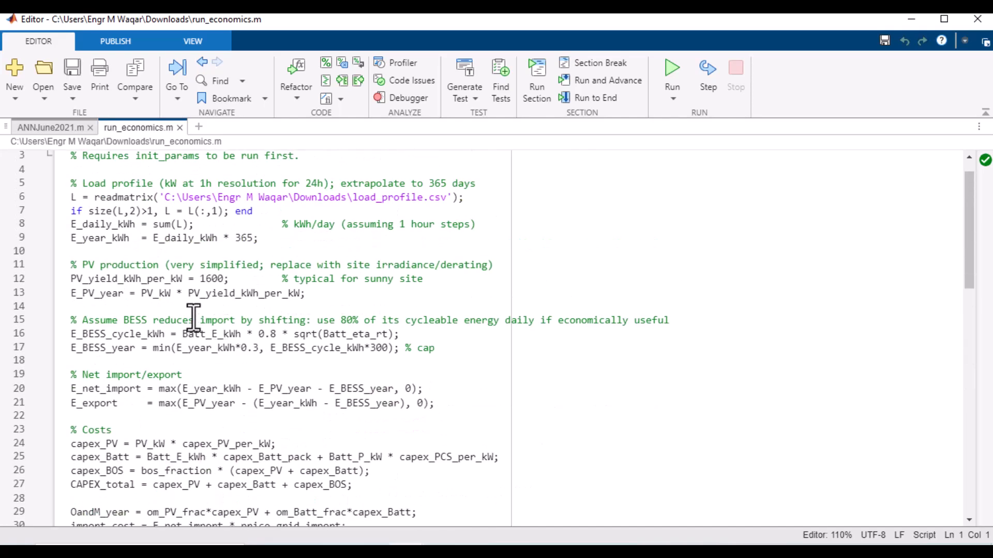
pyautogui.scroll(-2, 199, 317)
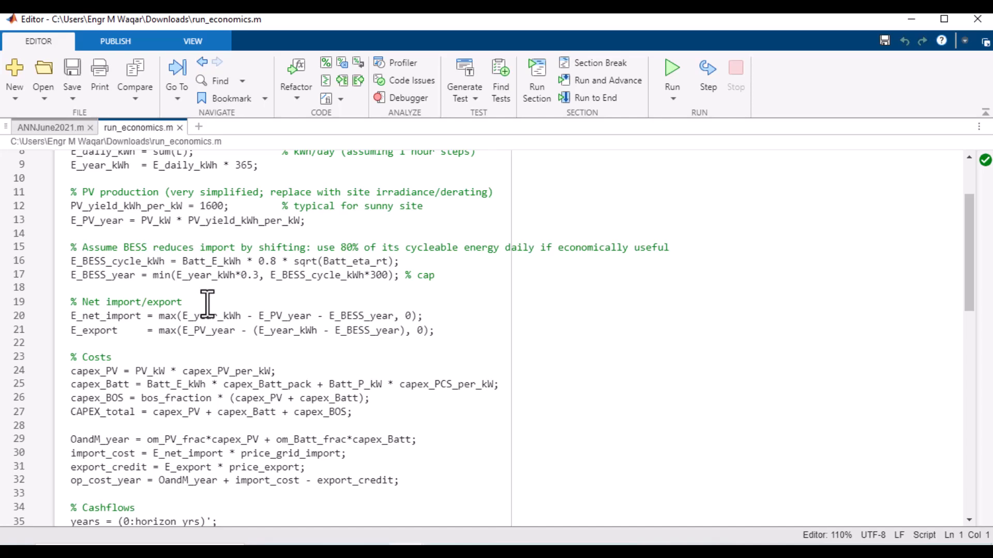
# Step: Browse the open script tabs and the August 2024 folder's MATLAB files
pyautogui.click(51, 127)
pyautogui.click(117, 131)
pyautogui.scroll(-4, 151, 226)
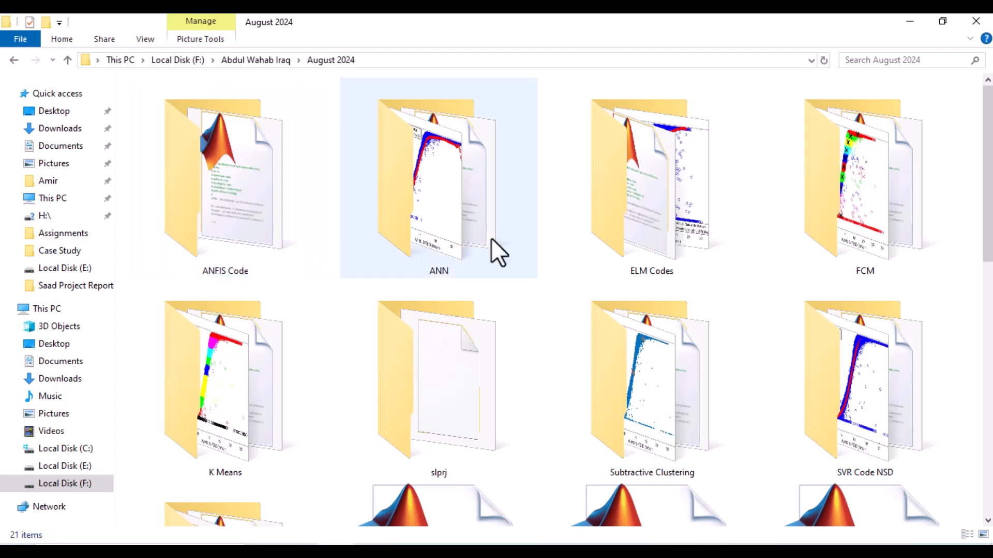
pyautogui.scroll(-5, 426, 411)
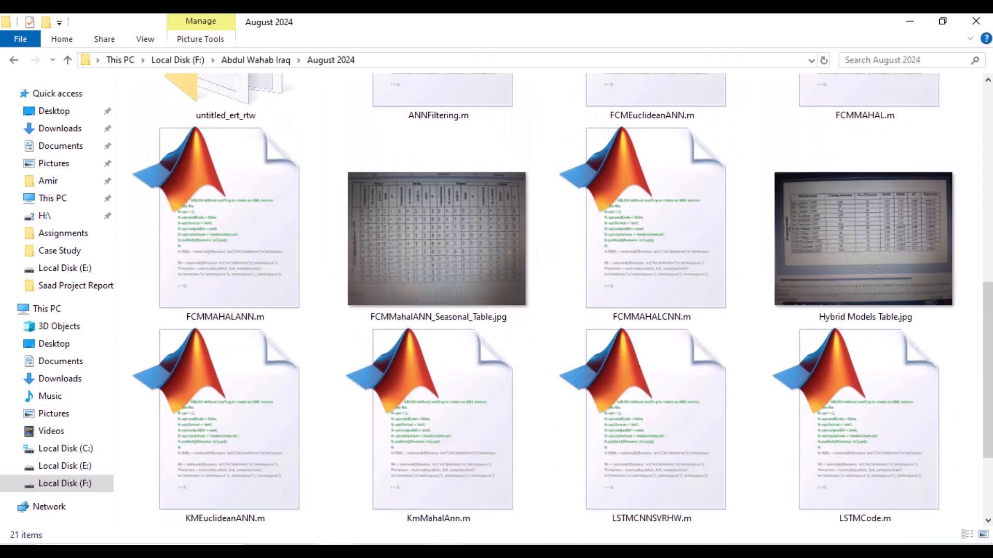
pyautogui.click(475, 486)
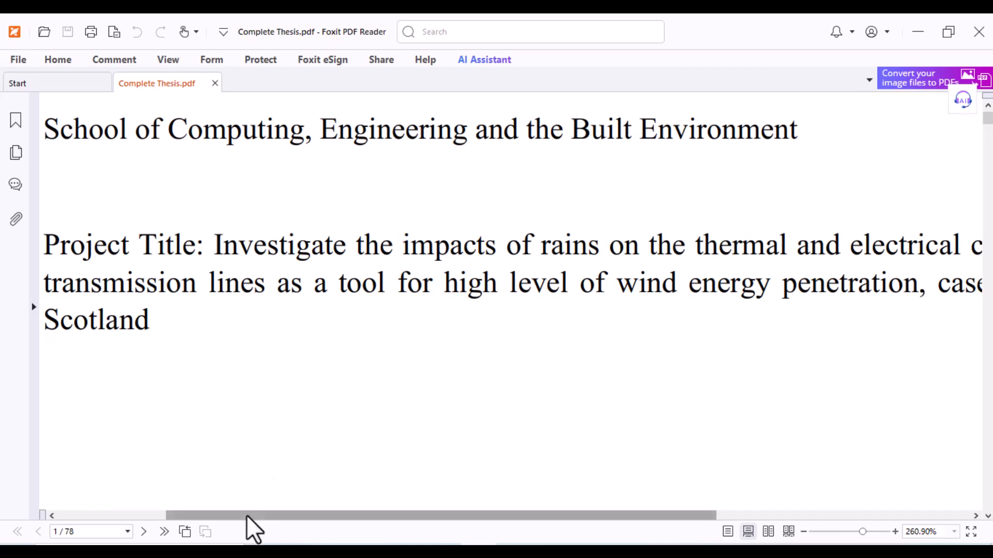
# Step: Start sharing the screen in the Google Meet call
pyautogui.moveTo(246, 517)
pyautogui.mouseDown()
pyautogui.moveTo(420, 520)
pyautogui.moveTo(249, 518)
pyautogui.mouseUp()
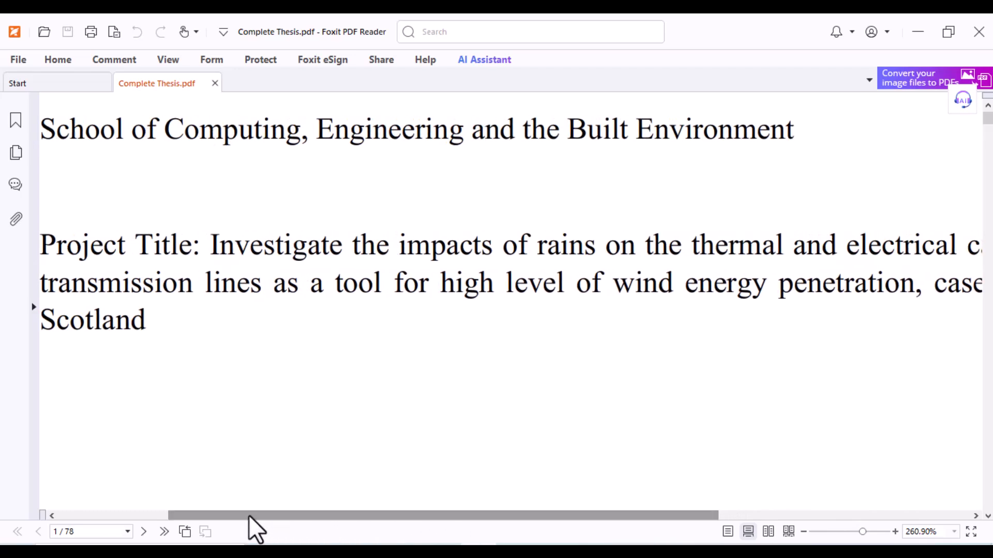
pyautogui.click(137, 517)
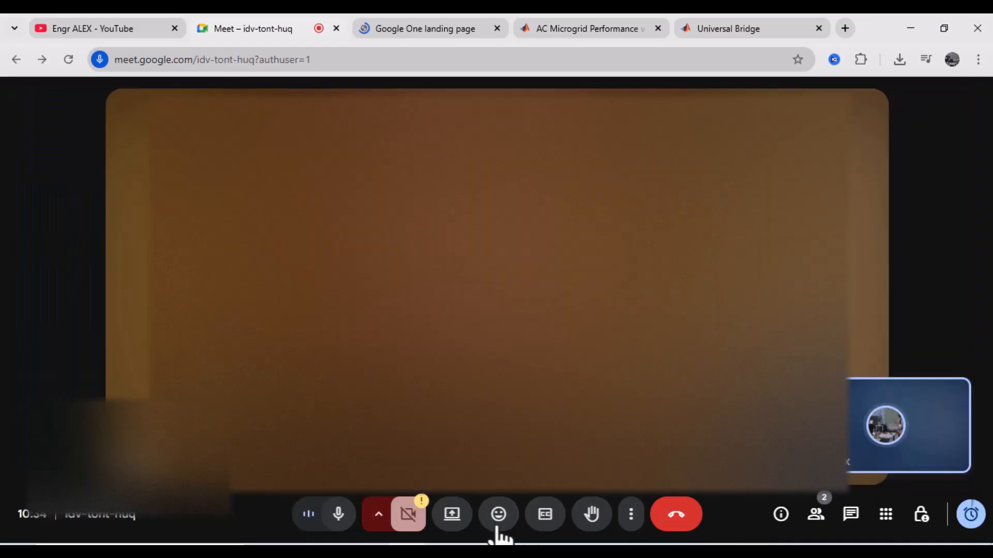
pyautogui.click(452, 514)
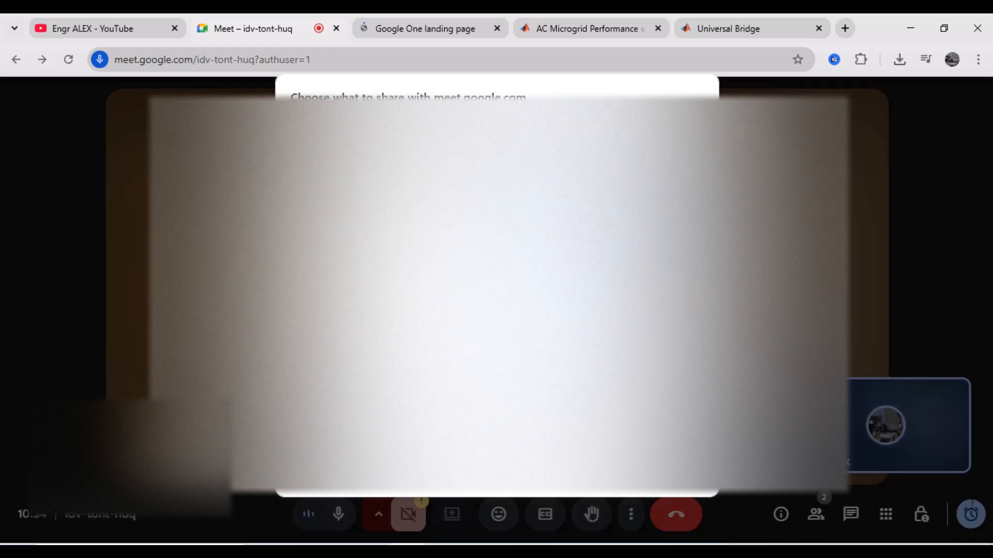
pyautogui.press('Return')
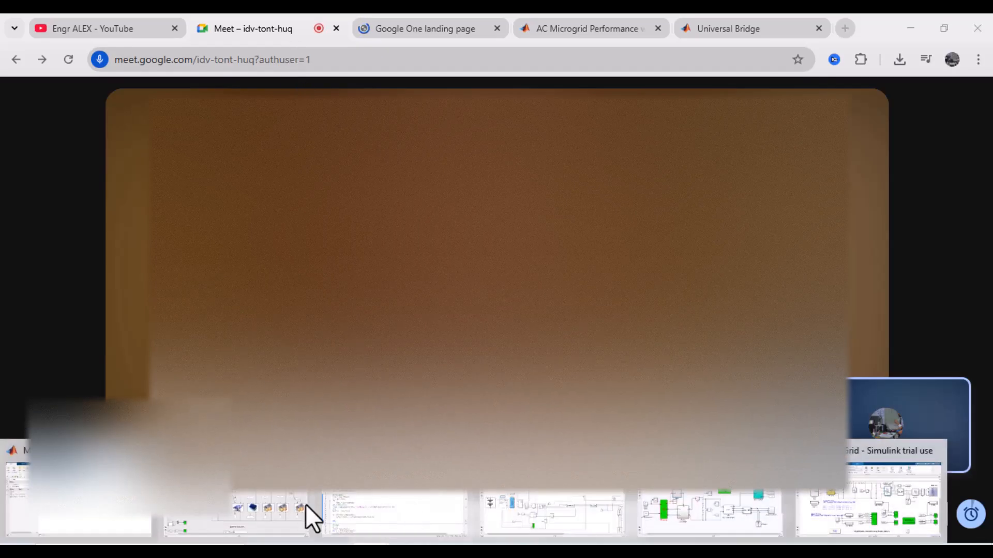
# Step: Return to the SmallScaleMicroGrid model and pan across its power grid, loads and controller sections
pyautogui.click(305, 506)
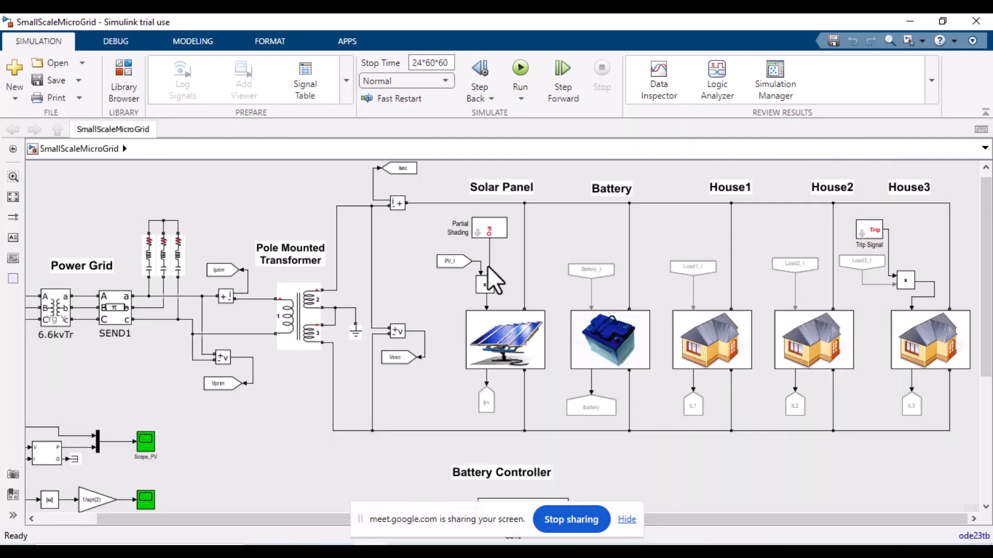
pyautogui.hscroll(-2, 355, 470)
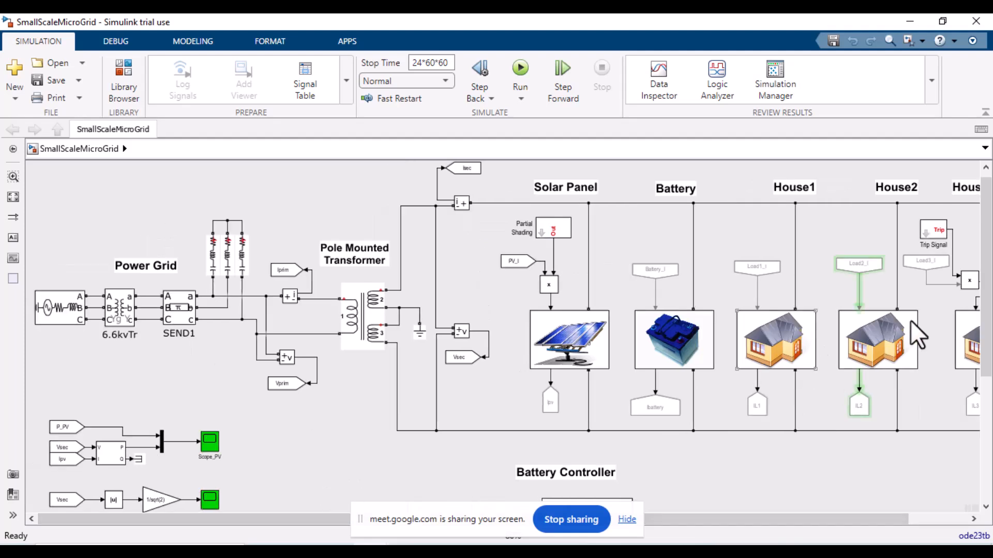
pyautogui.scroll(-5, 977, 454)
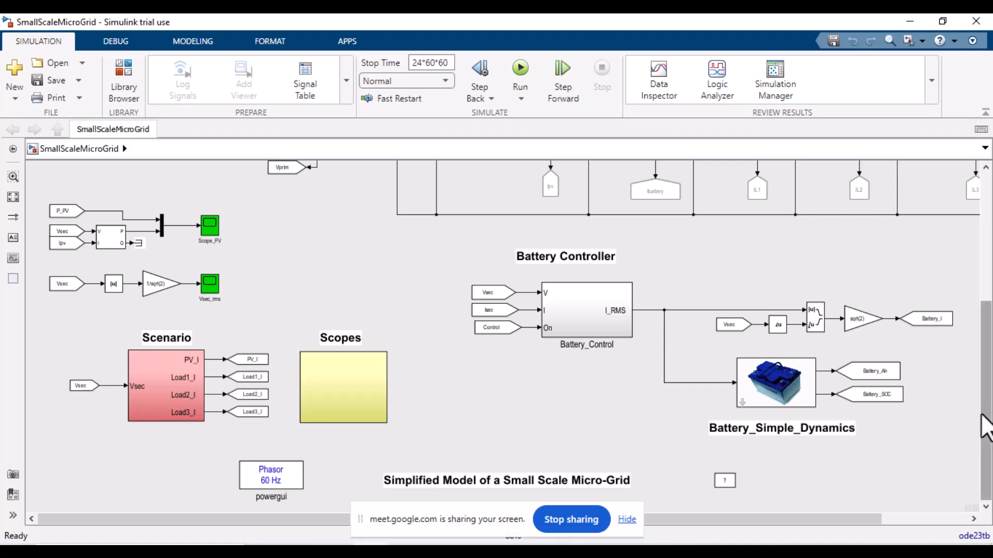
pyautogui.scroll(5, 425, 428)
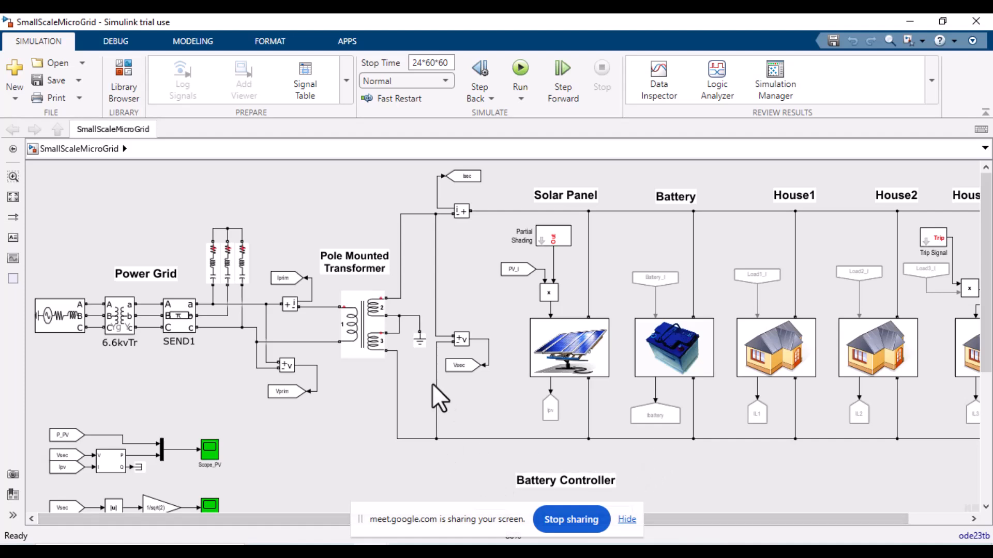
# Step: Look under the mask of the Solar Panel PV block
pyautogui.click(589, 352)
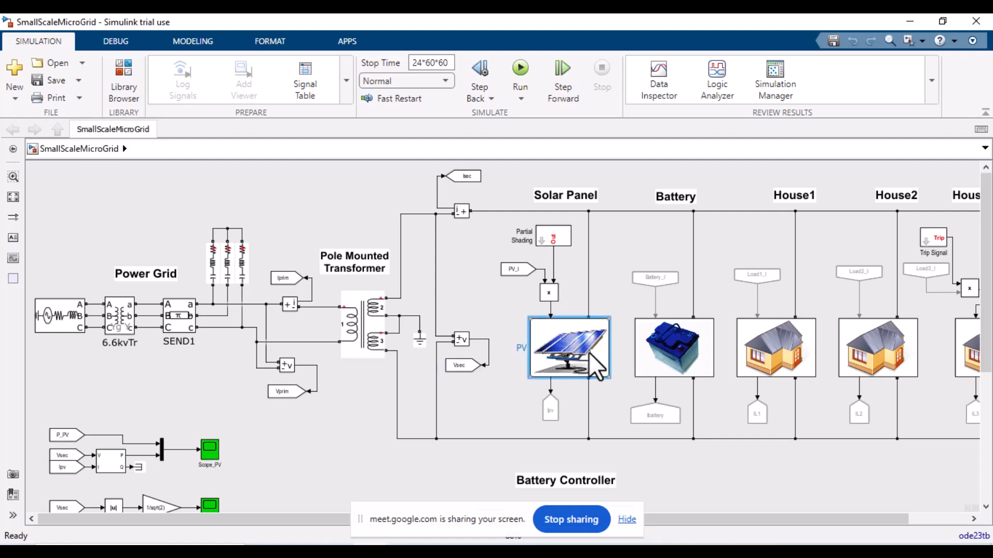
pyautogui.rightClick(569, 352)
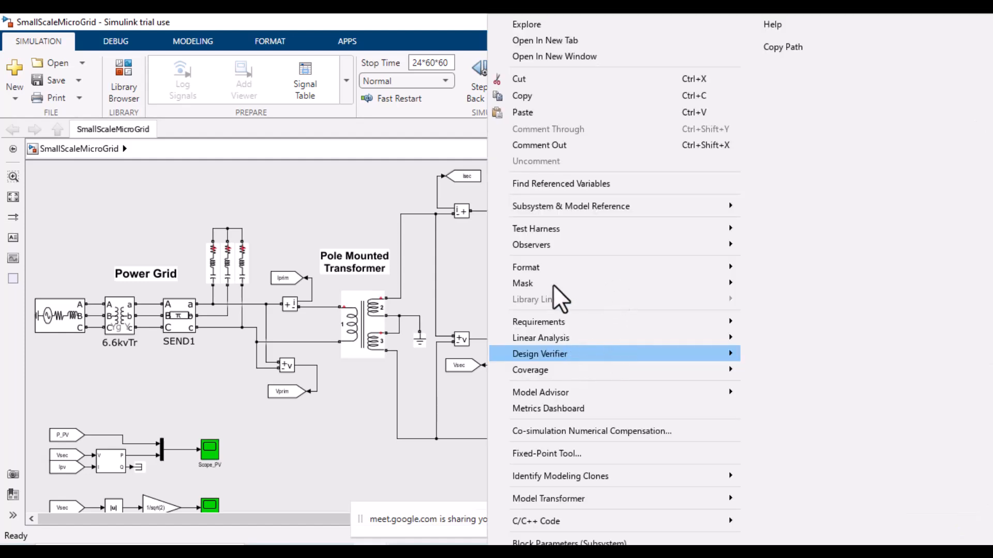
pyautogui.moveTo(528, 286)
pyautogui.click(791, 334)
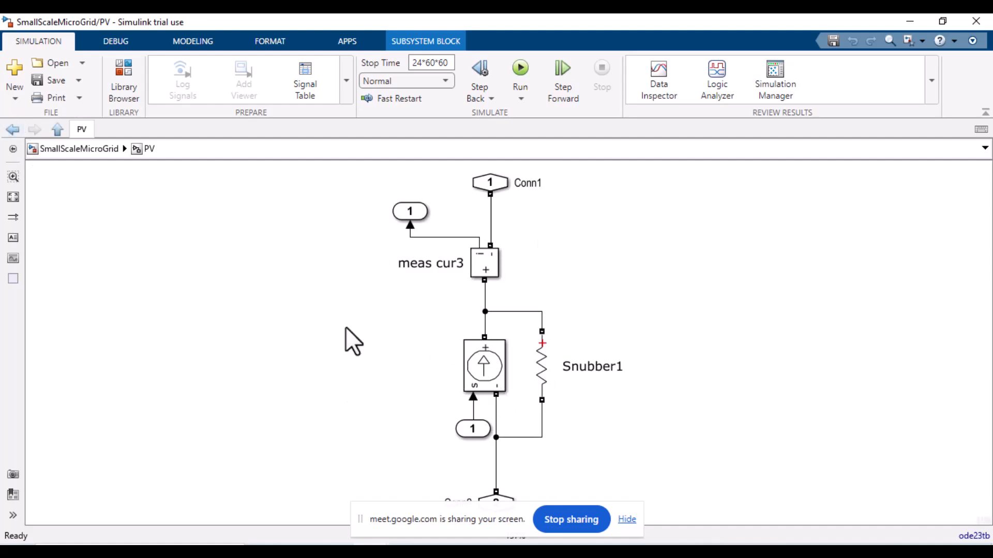
# Step: Inspect the snubber and controlled current source inside the PV subsystem, then return to the top-level model
pyautogui.click(541, 365)
pyautogui.click(626, 423)
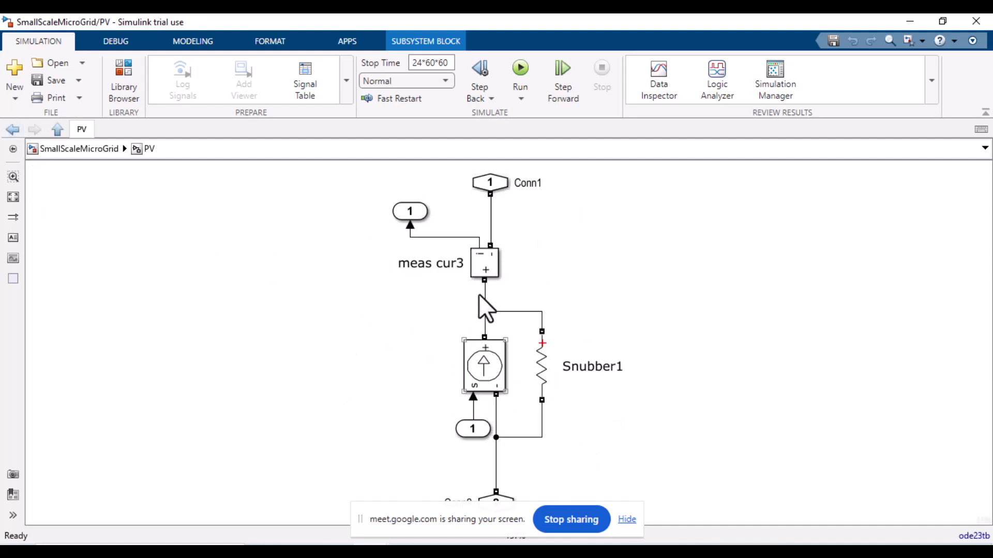
pyautogui.click(491, 368)
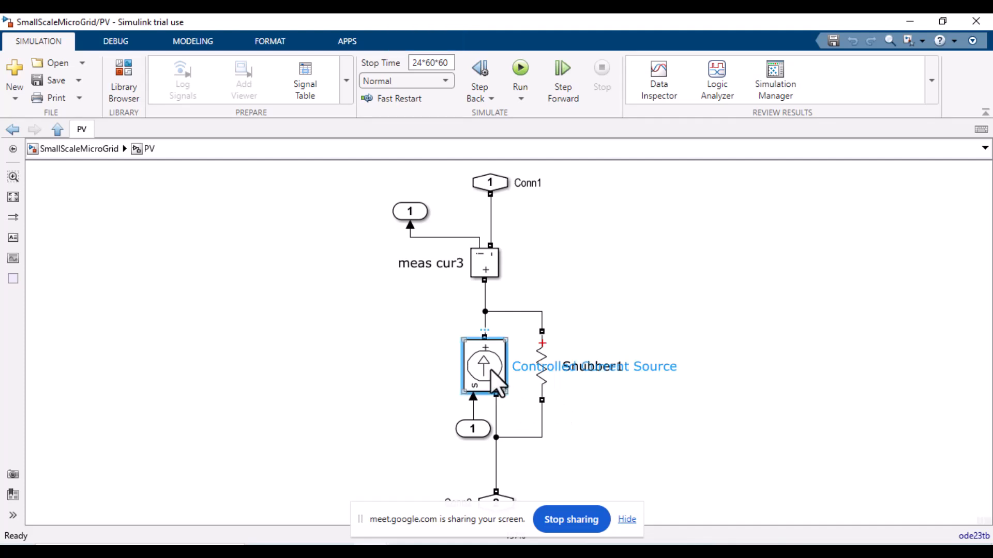
pyautogui.click(82, 153)
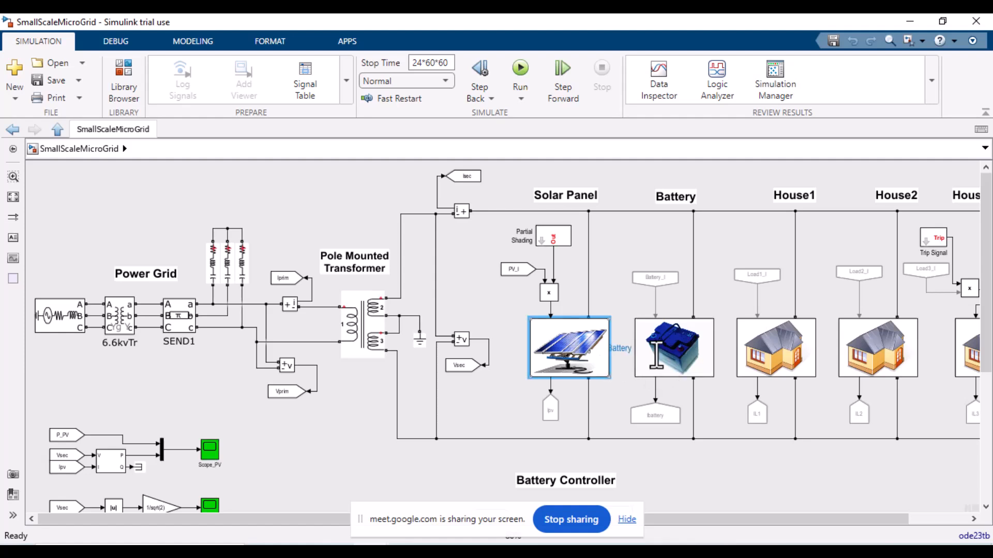
# Step: Look under the mask of the Battery block and return to the top-level model
pyautogui.click(672, 358)
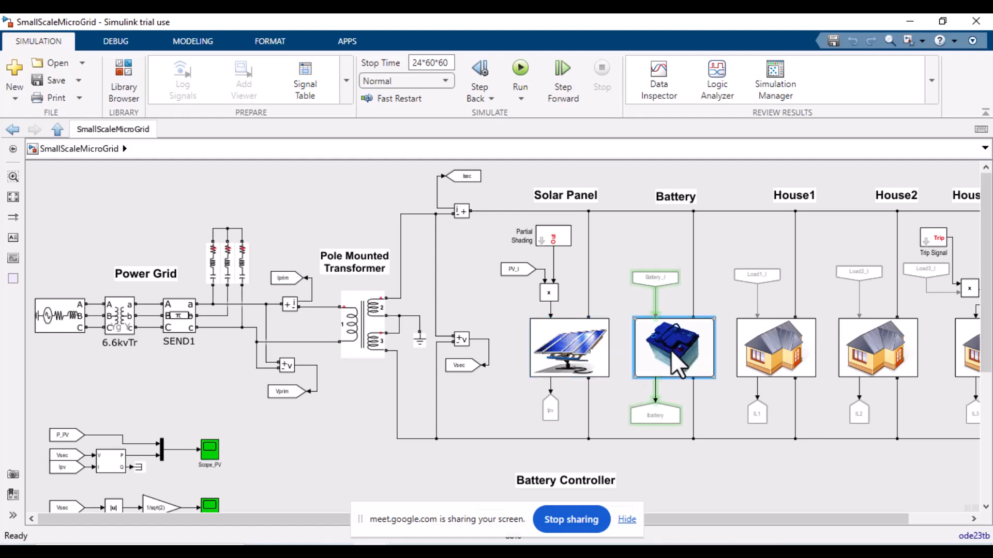
pyautogui.rightClick(676, 365)
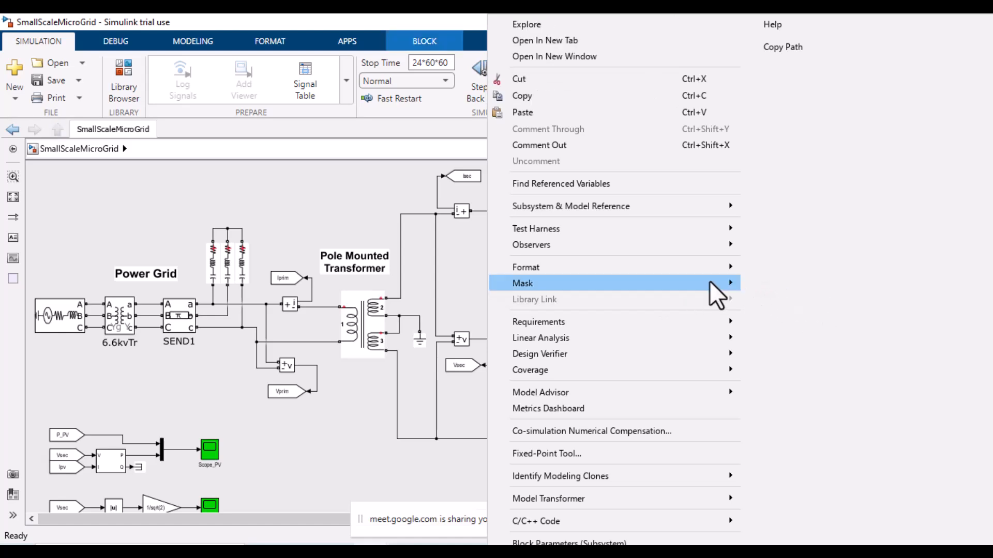
pyautogui.moveTo(654, 284)
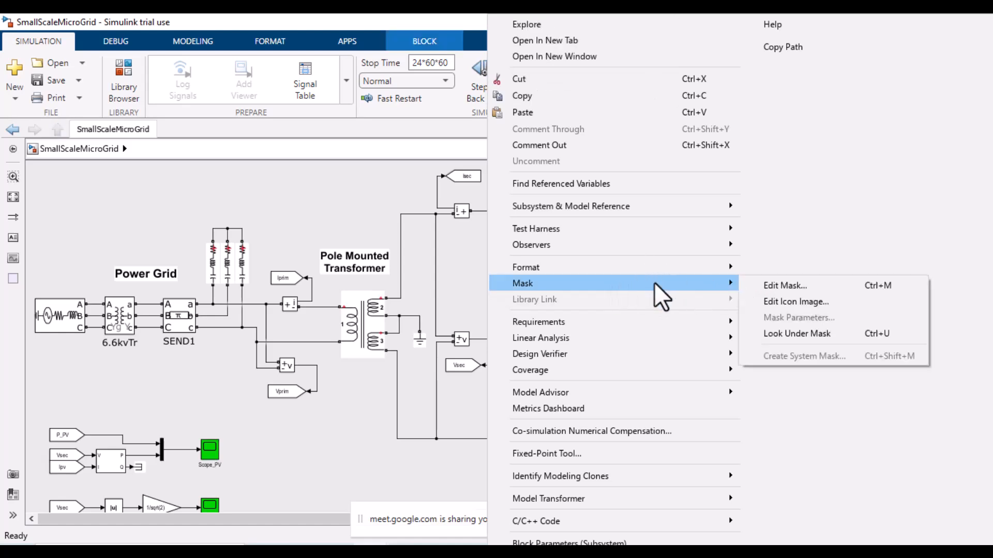
pyautogui.click(777, 334)
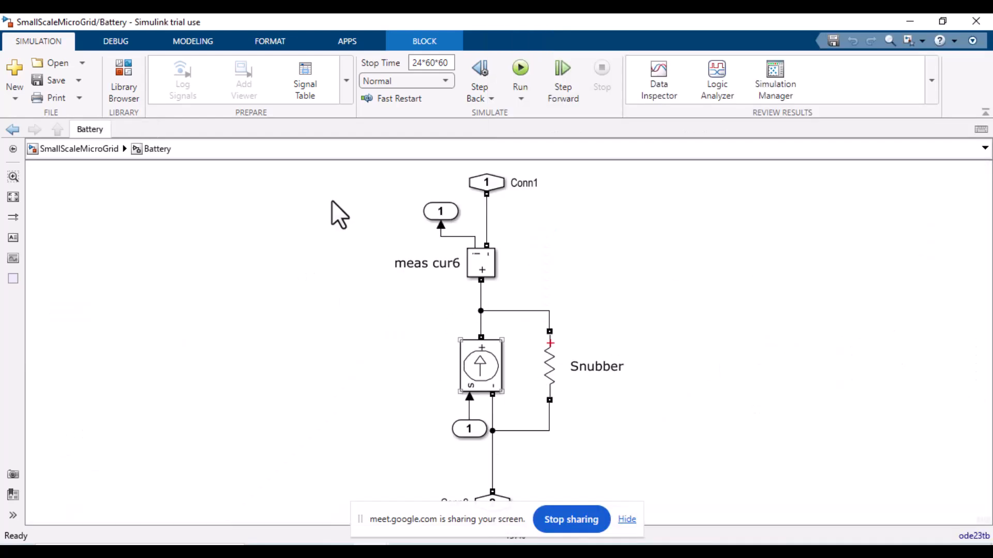
pyautogui.click(81, 151)
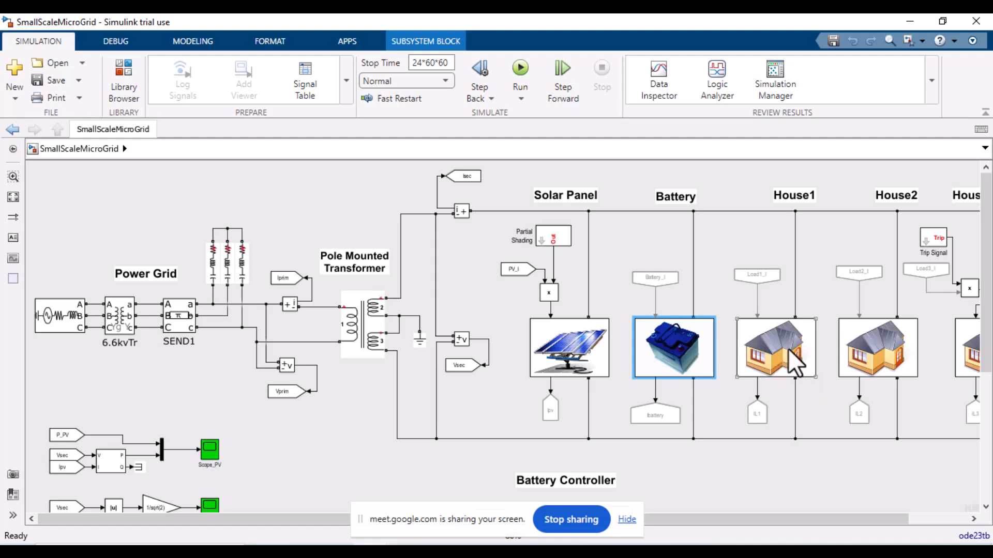
# Step: Select the House1 block and switch to the ANNJune2021.m script in the editor
pyautogui.click(765, 348)
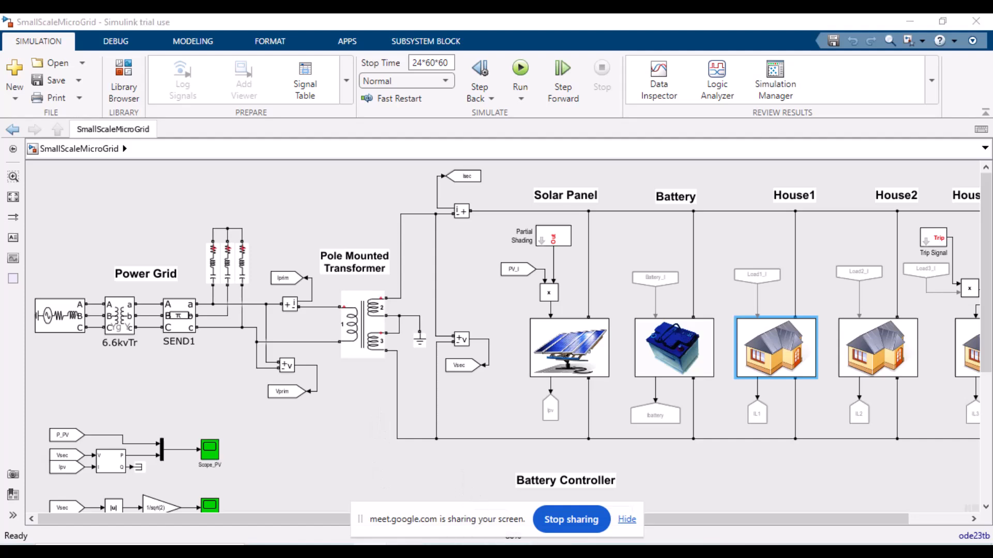
pyautogui.moveTo(421, 532)
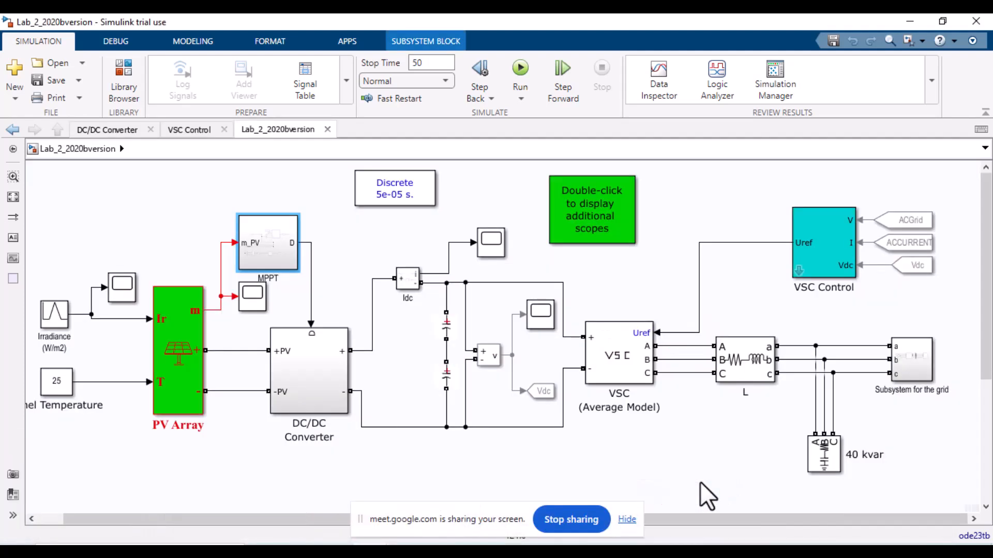
pyautogui.click(411, 525)
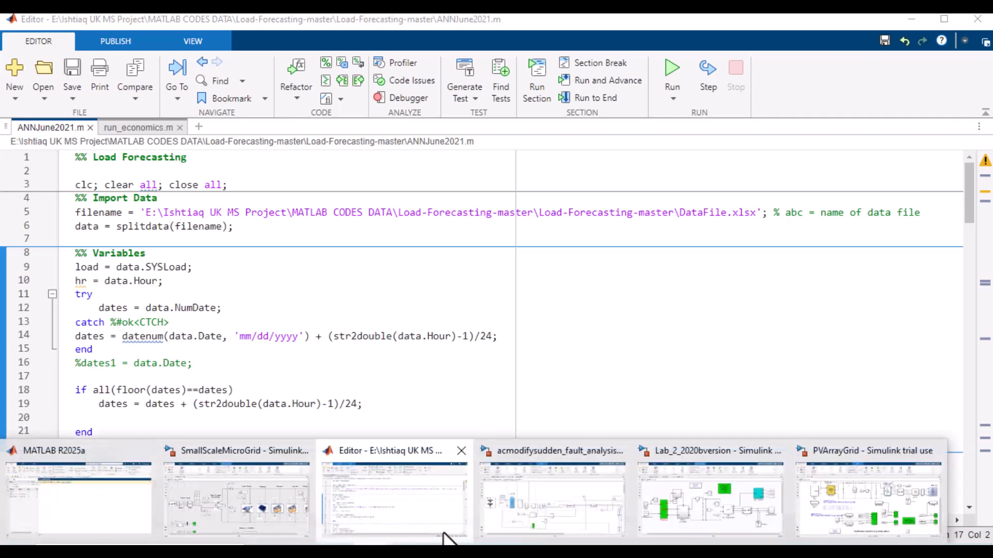
# Step: Switch to the acmodifysudden_fault_analysis model and open the PWM IGBT Inverter block's parameters
pyautogui.click(595, 480)
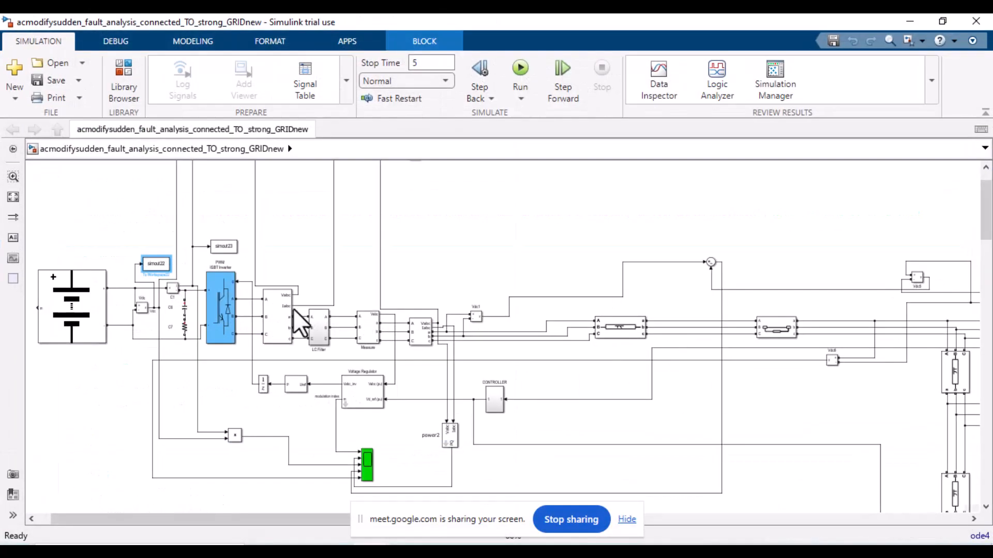
pyautogui.click(225, 314)
pyautogui.rightClick(225, 315)
pyautogui.click(216, 316)
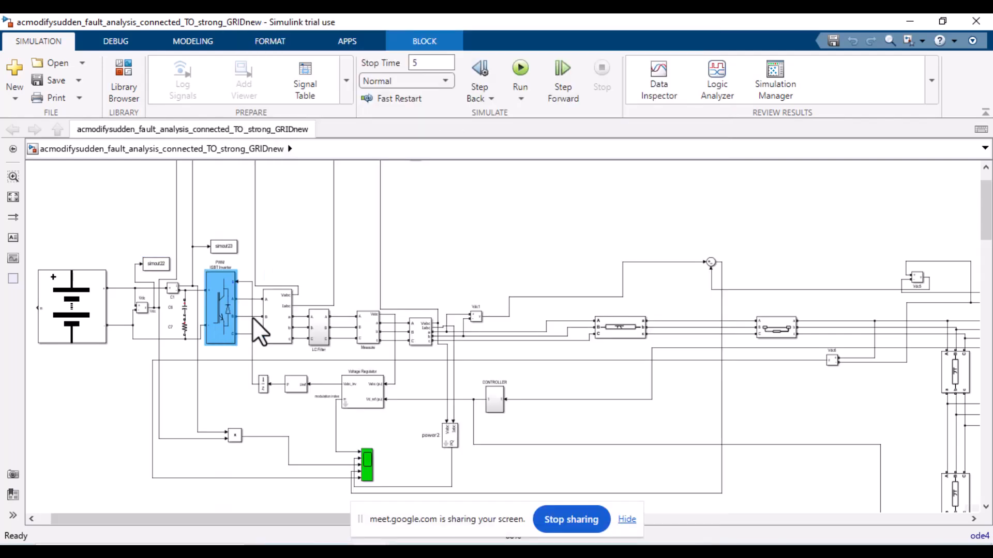
pyautogui.doubleClick(228, 306)
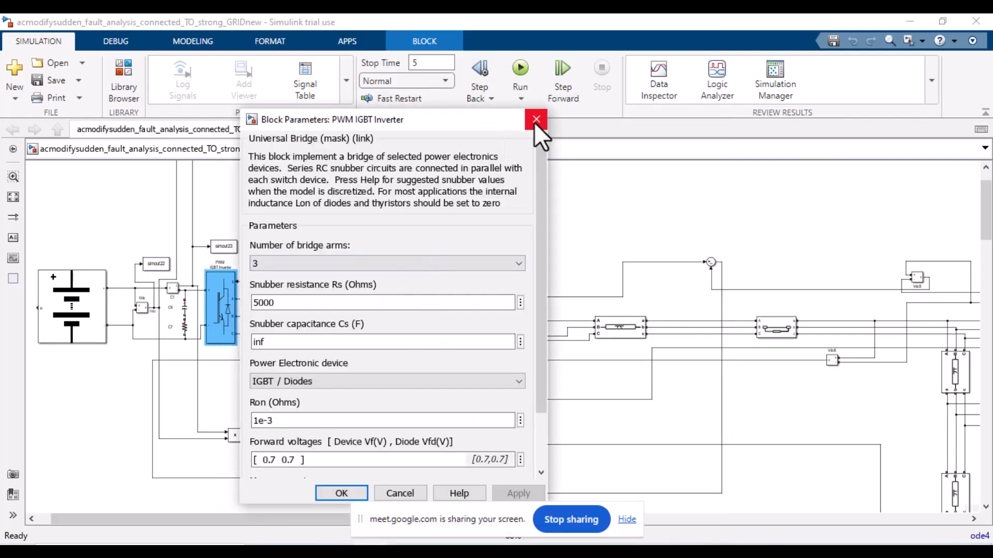
# Step: Open the Battery block's parameters in the fault analysis model and close them with OK
pyautogui.click(86, 315)
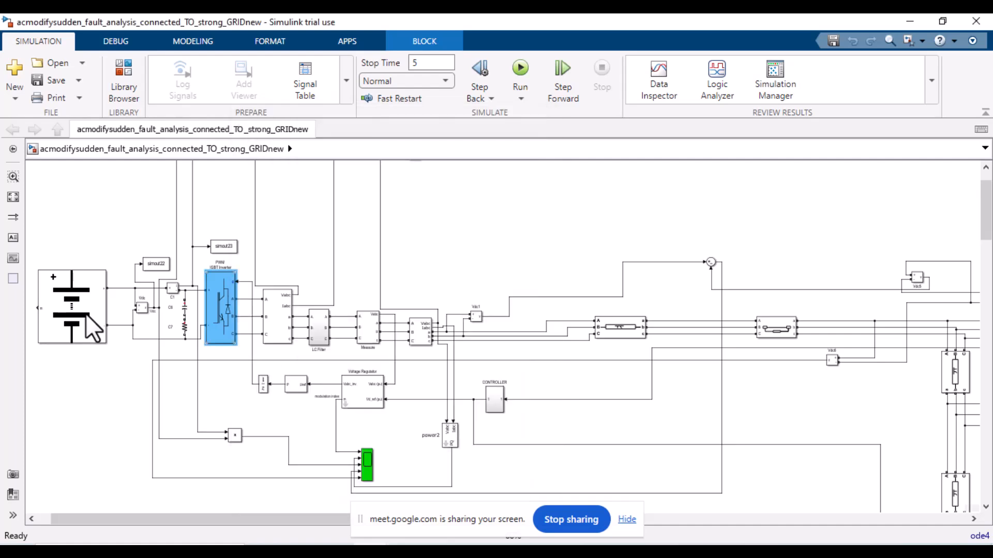
pyautogui.doubleClick(86, 314)
pyautogui.click(343, 495)
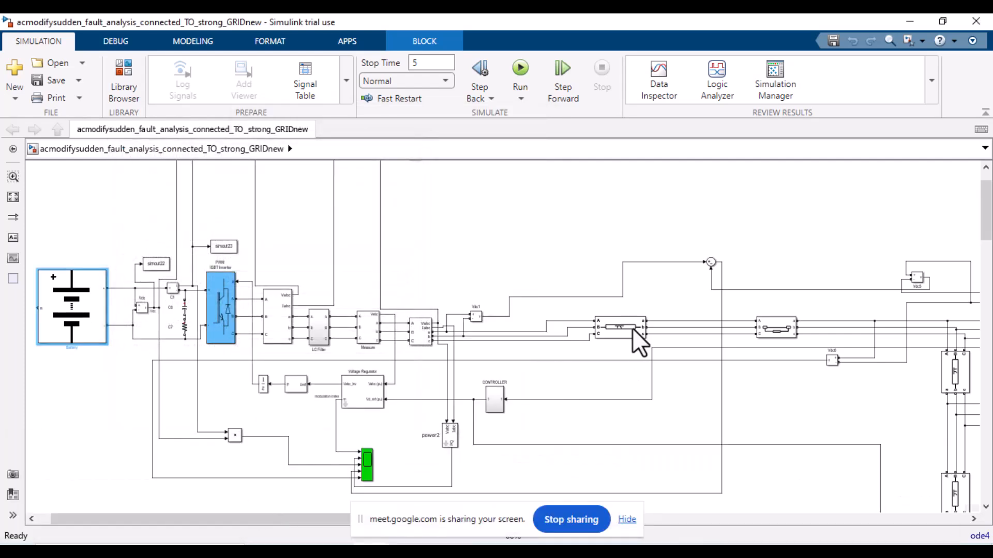
# Step: Switch back to the SmallScaleMicroGrid model, open the Solar Panel PV subsystem and return to the top level
pyautogui.click(255, 481)
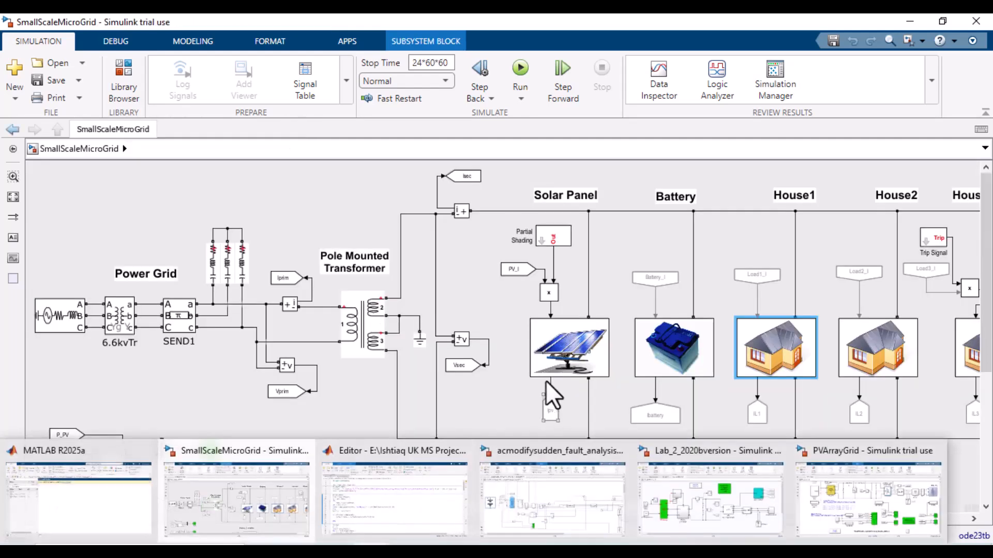
pyautogui.doubleClick(558, 345)
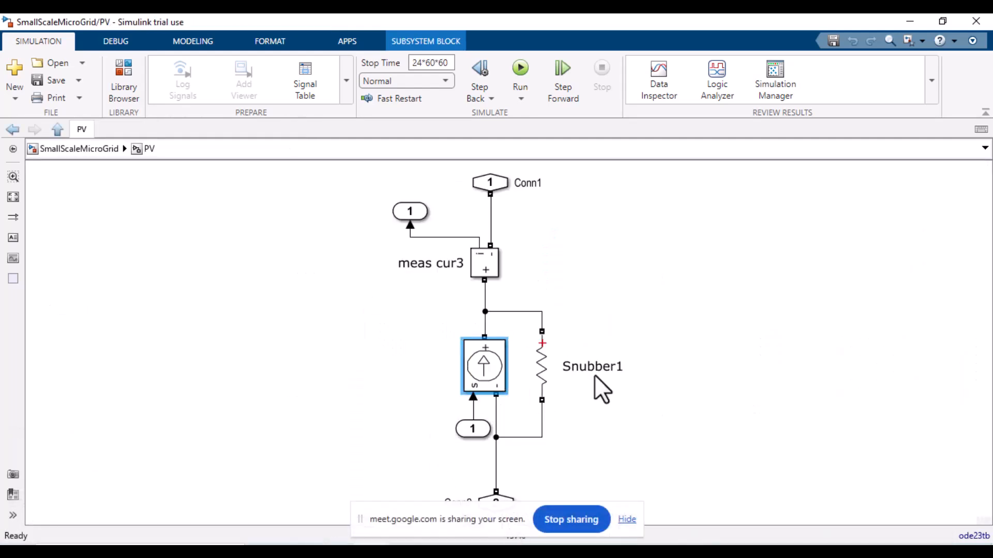
pyautogui.click(287, 368)
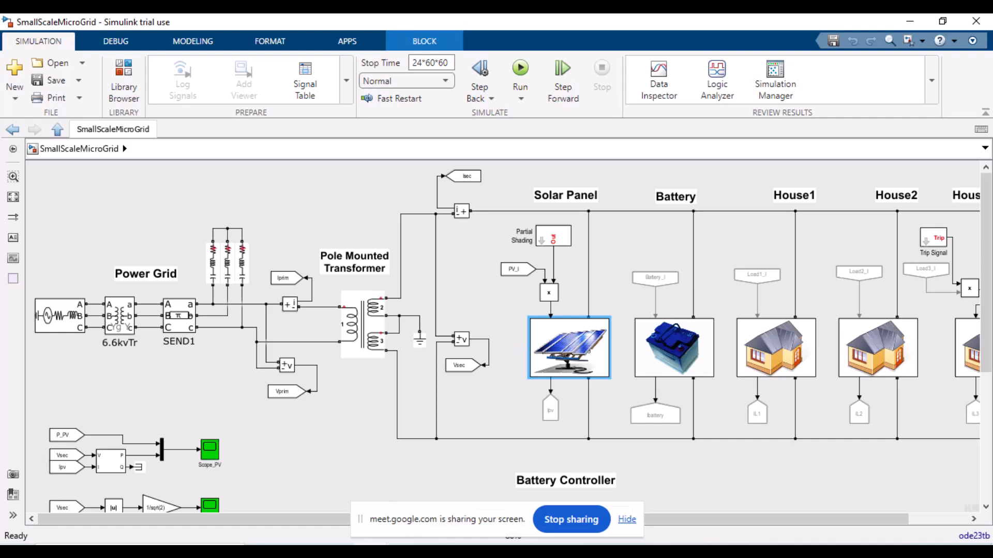
# Step: Open the Battery_Control subsystem under the Battery Controller and return to the top-level model
pyautogui.click(370, 325)
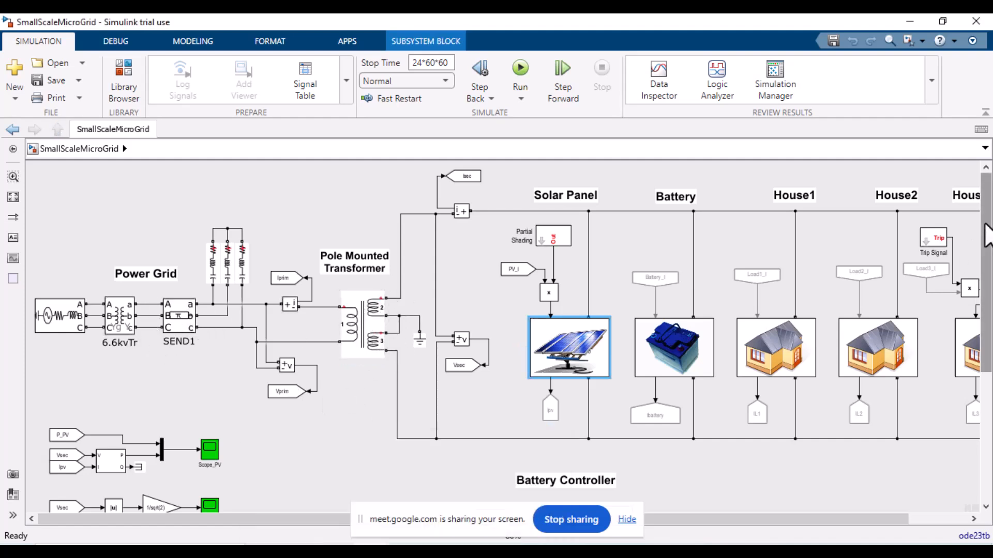
pyautogui.moveTo(986, 228); pyautogui.dragTo(989, 365)
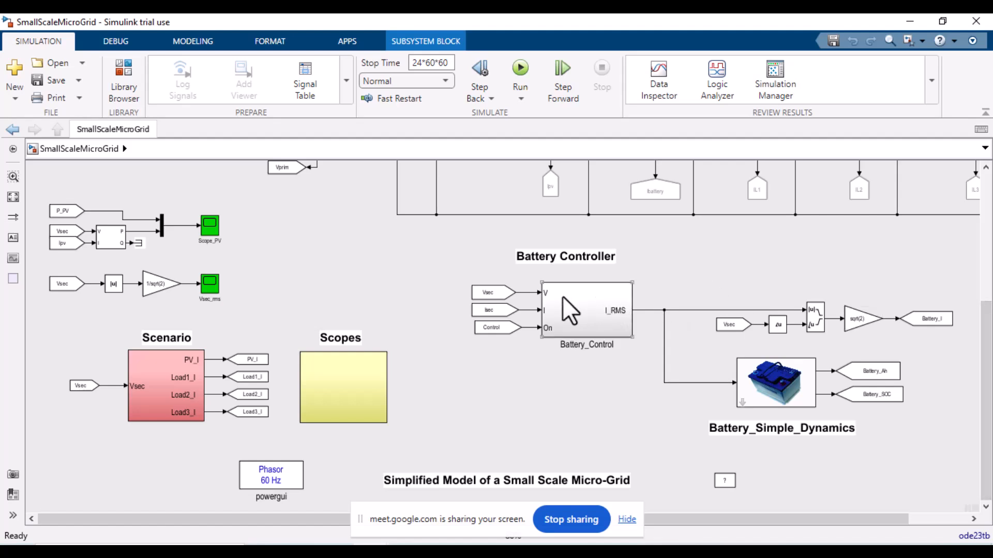
pyautogui.click(595, 313)
pyautogui.doubleClick(590, 299)
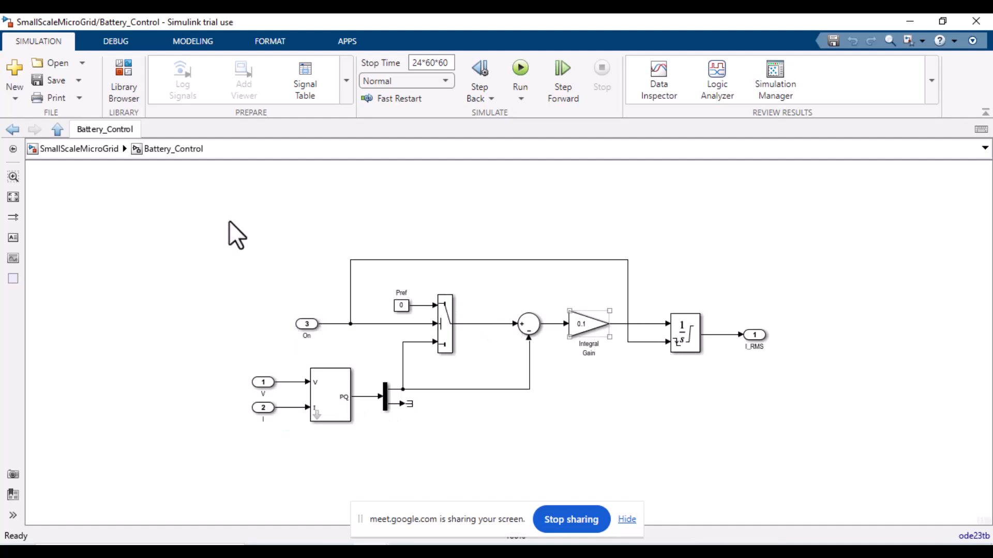
pyautogui.click(98, 149)
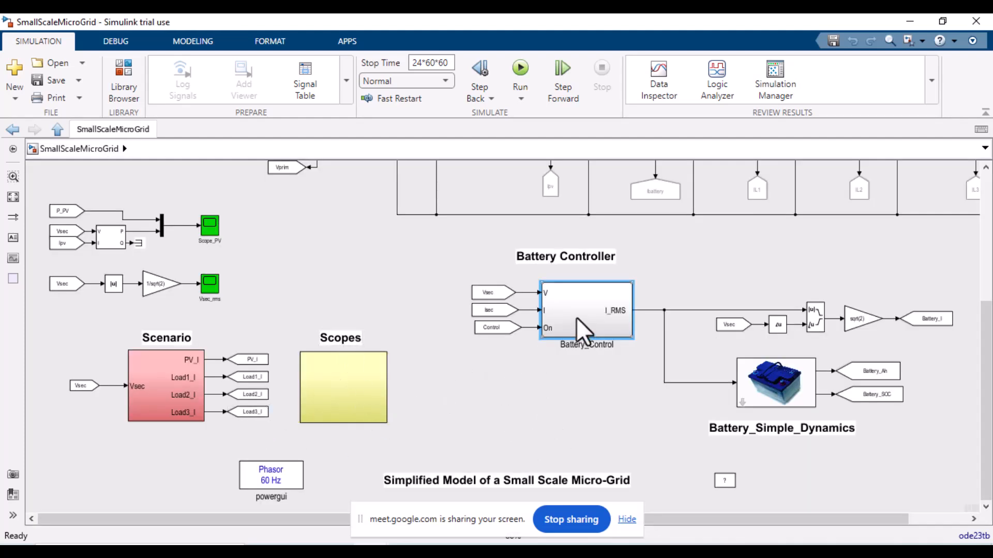
# Step: Run the SmallScaleMicroGrid simulation with the 24*60*60 stop time
pyautogui.moveTo(988, 418); pyautogui.dragTo(988, 294)
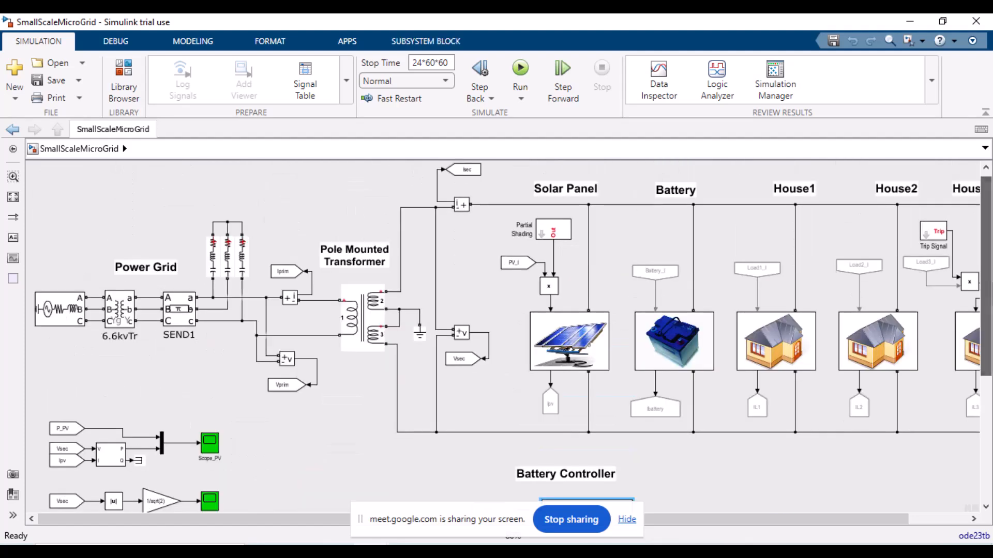
pyautogui.click(418, 63)
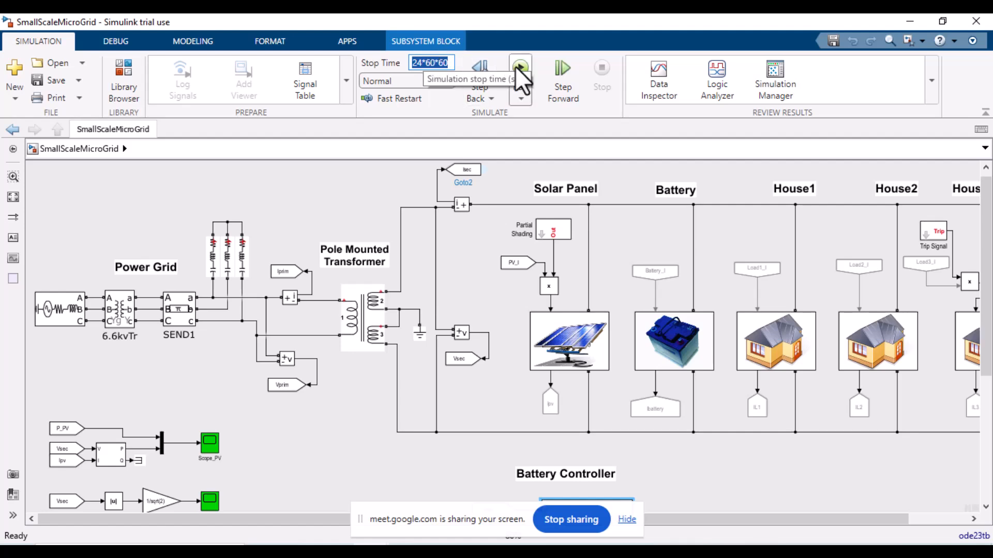
pyautogui.click(586, 442)
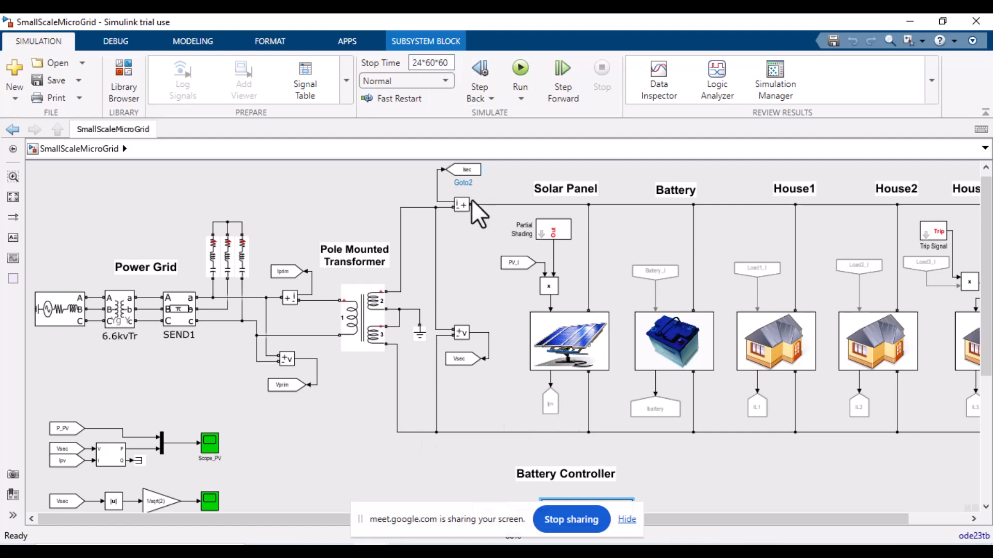
pyautogui.click(519, 71)
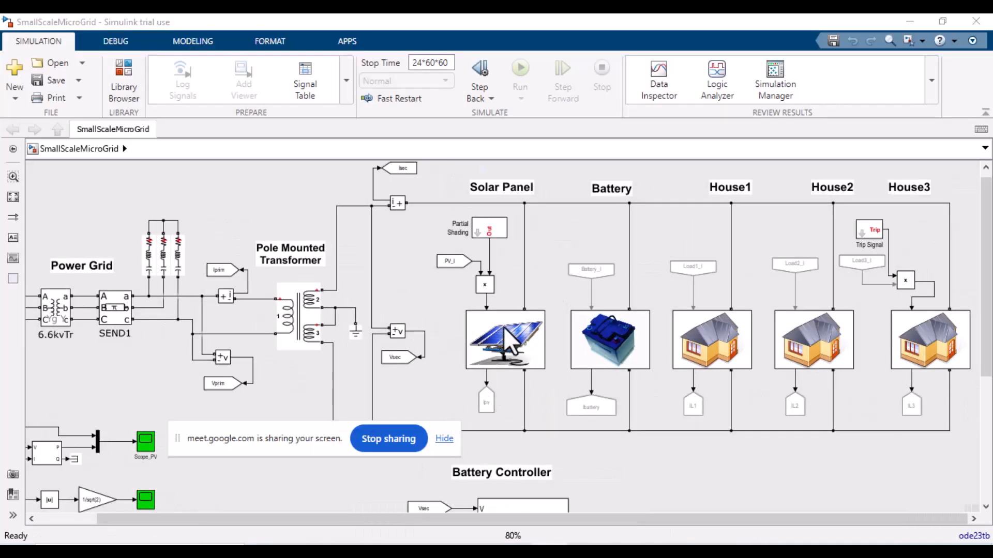
# Step: Switch to the MATLAB command window and open the HPD_1min workspace variable
pyautogui.moveTo(408, 541)
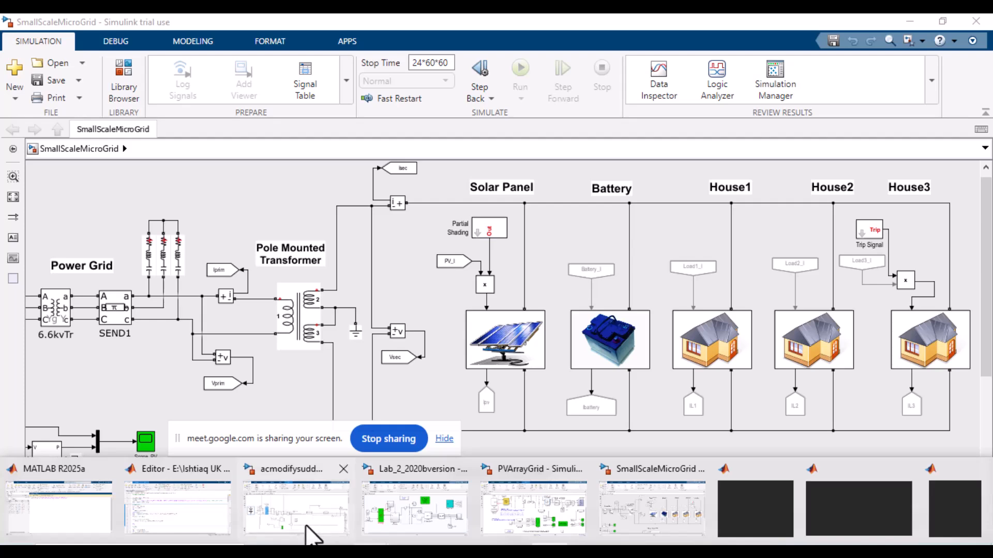
pyautogui.click(640, 516)
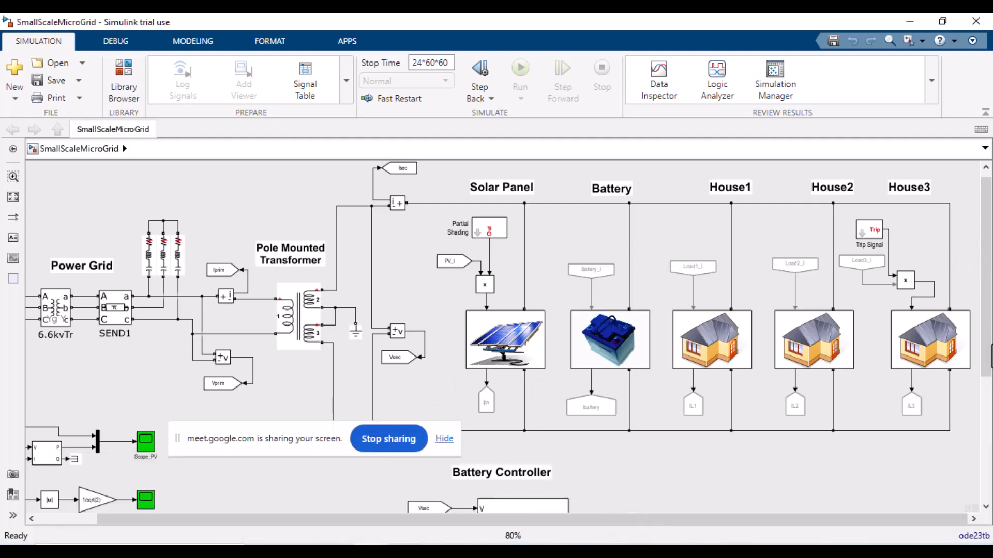
pyautogui.hotkey('alt', 'Tab')
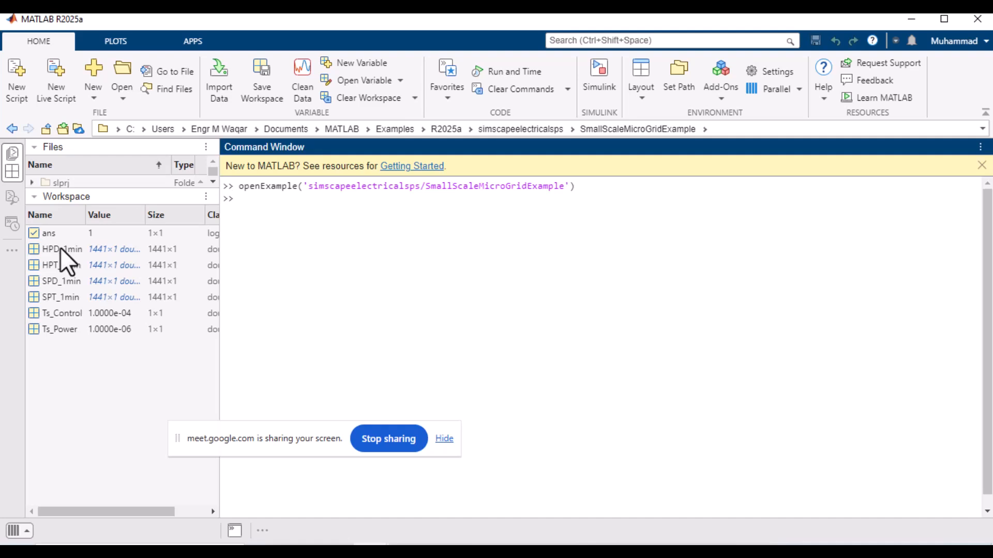
pyautogui.doubleClick(60, 248)
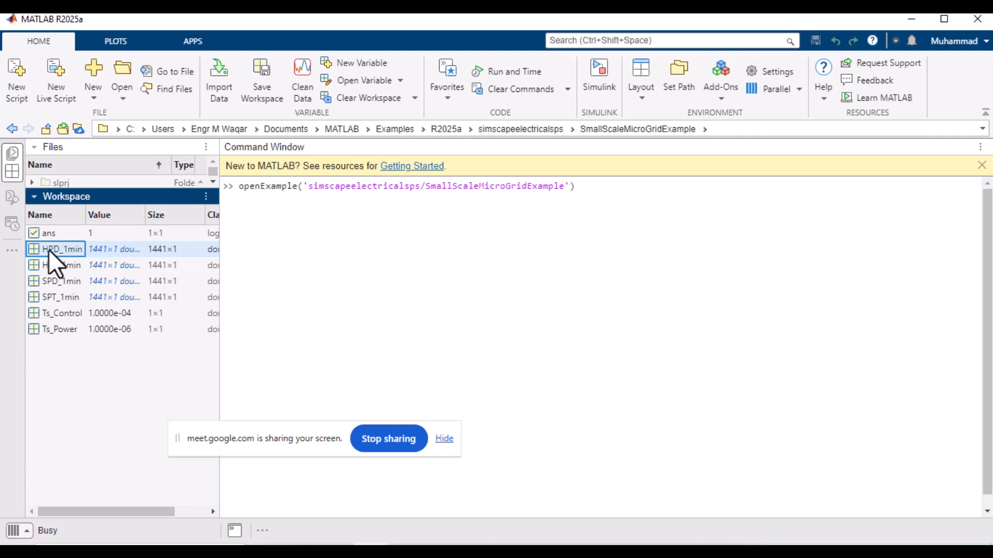
# Step: Return to the SmallScaleMicroGrid model and run the simulation again
pyautogui.click(406, 548)
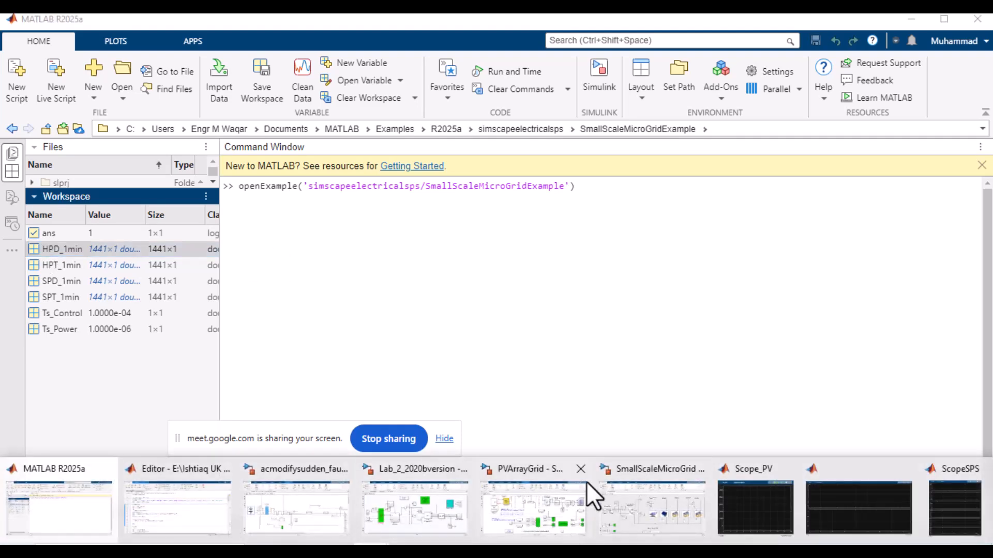
pyautogui.click(648, 499)
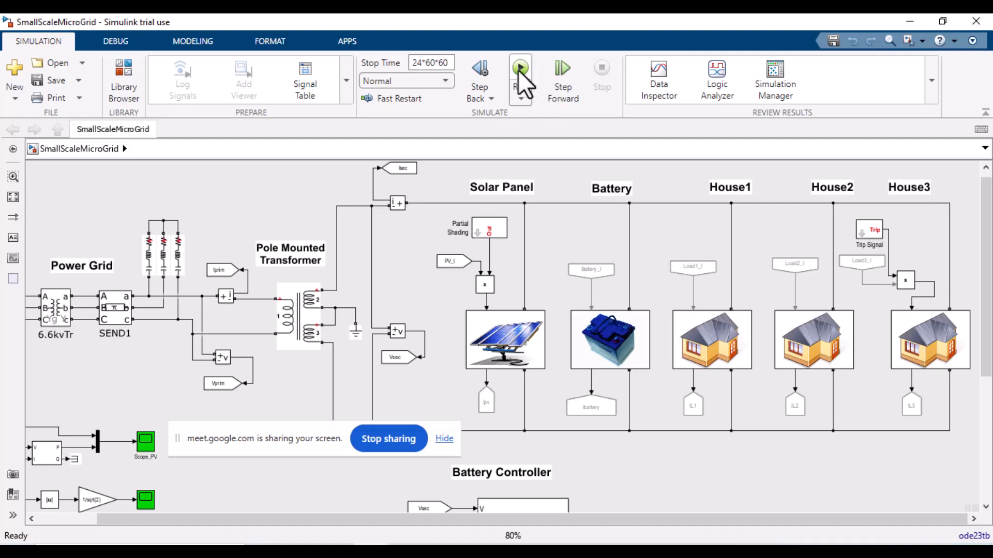
pyautogui.click(470, 550)
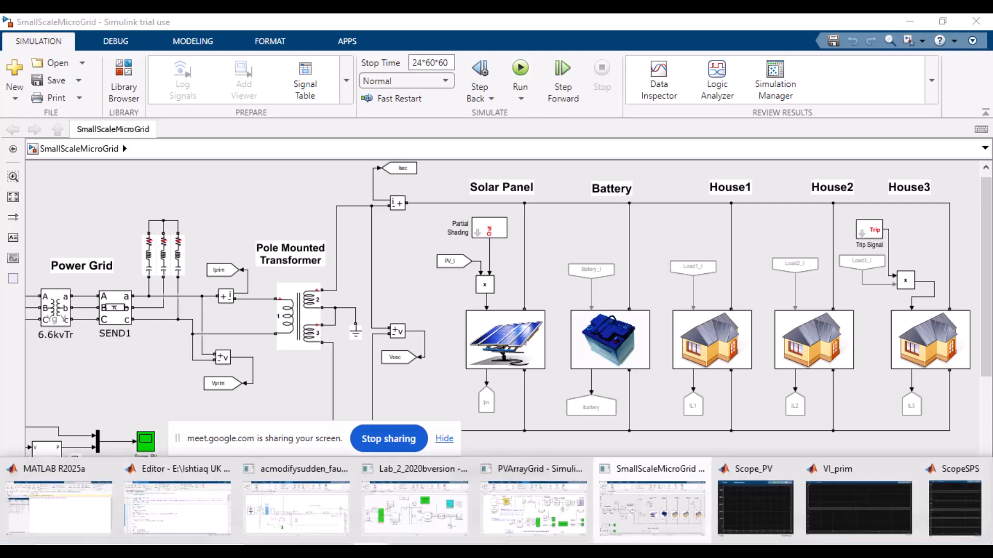
pyautogui.hotkey('ctrl', 't')
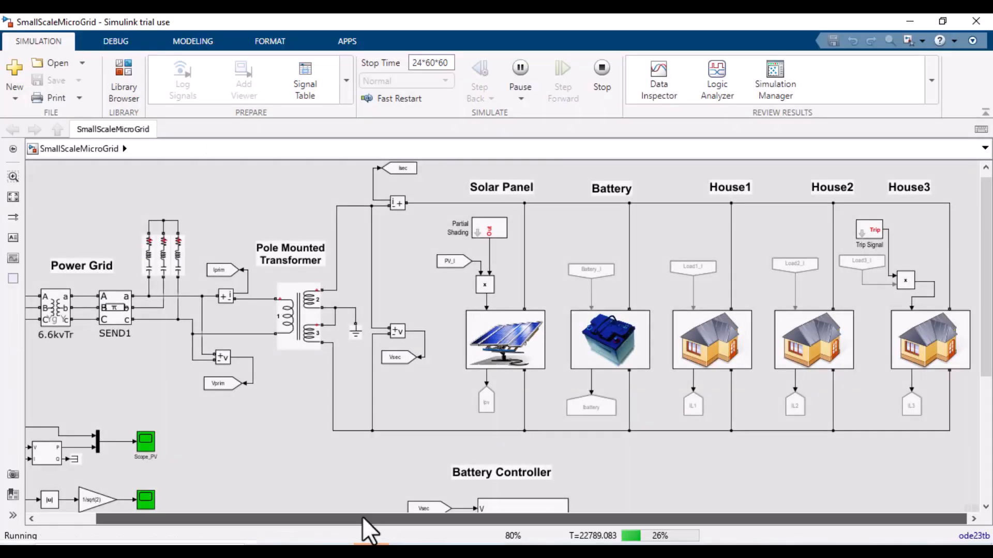
# Step: Open the Pole Mounted Transformer's parameters, examine the winding 2 and winding 3 settings and close with OK
pyautogui.hscroll(-2, 210, 339)
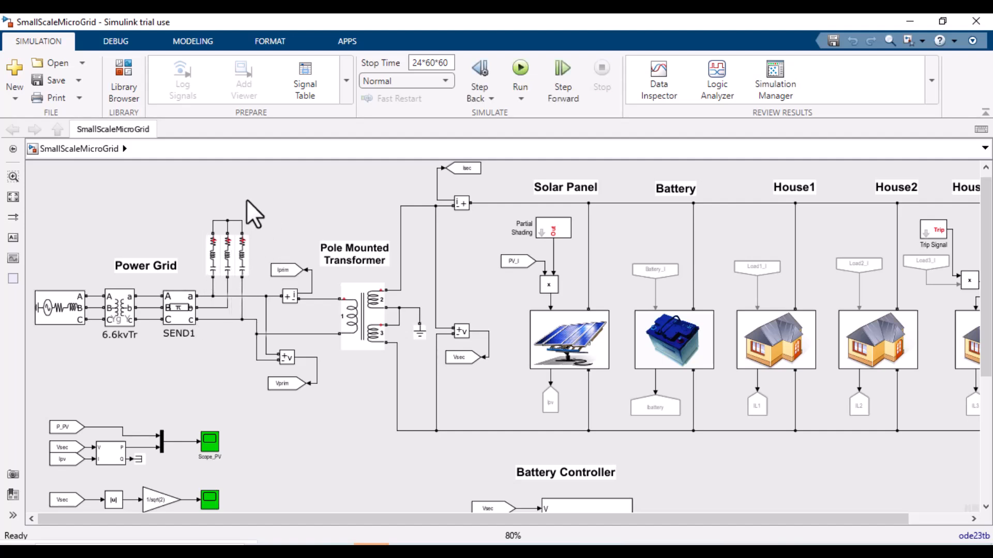
pyautogui.click(355, 316)
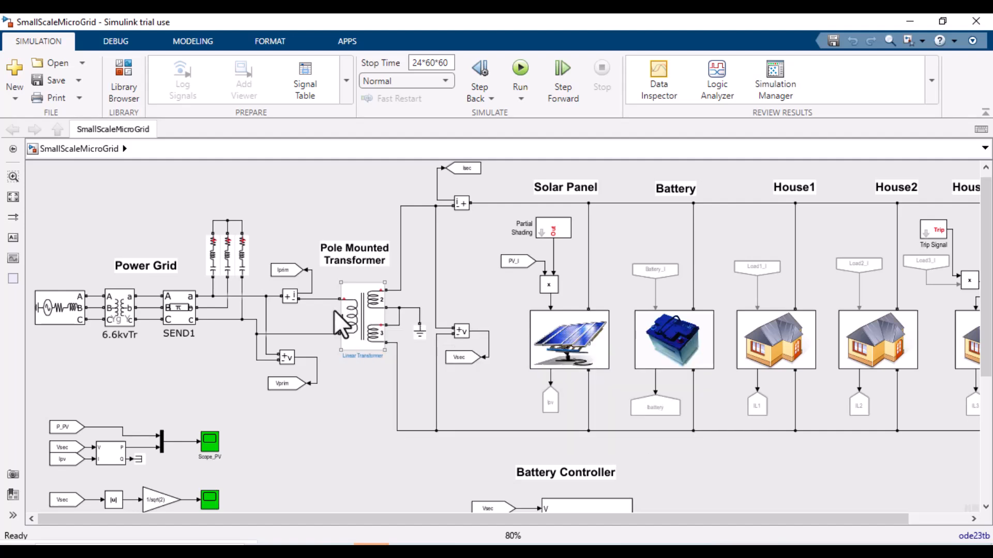
pyautogui.click(289, 305)
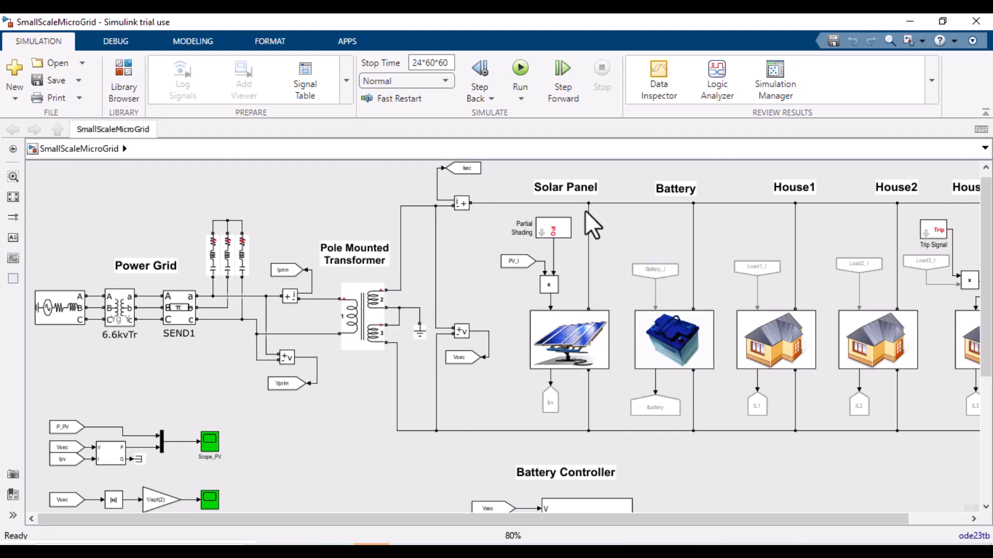
pyautogui.click(667, 273)
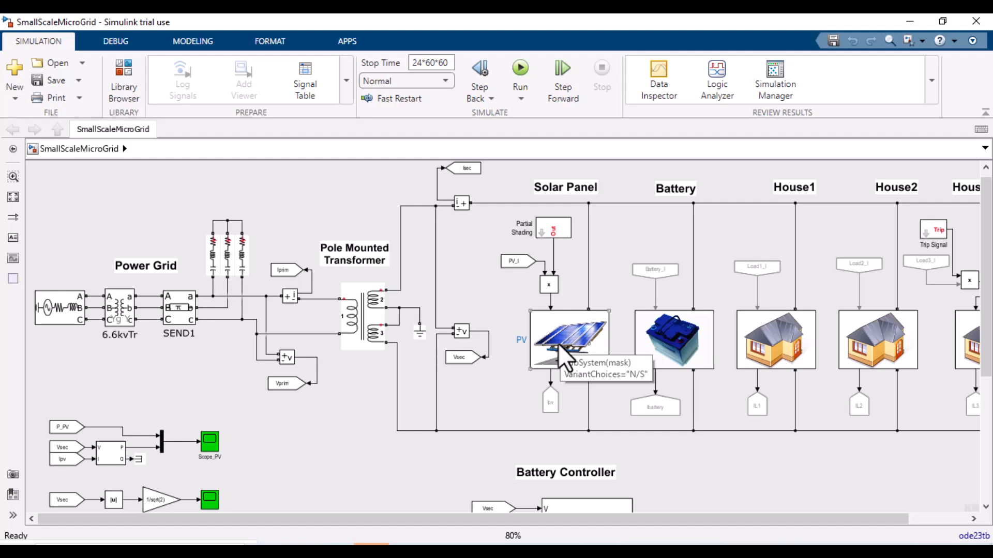
pyautogui.doubleClick(380, 325)
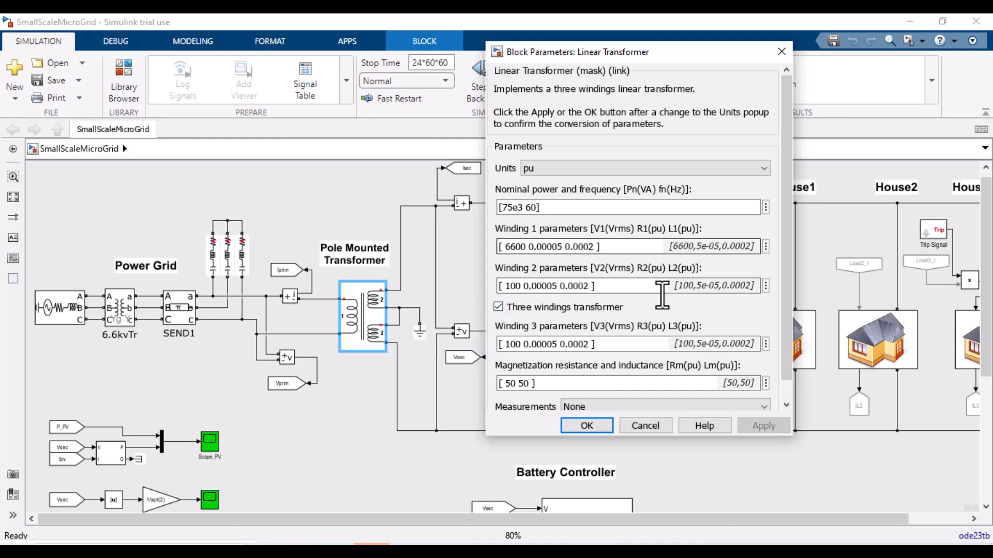
pyautogui.tripleClick(522, 285)
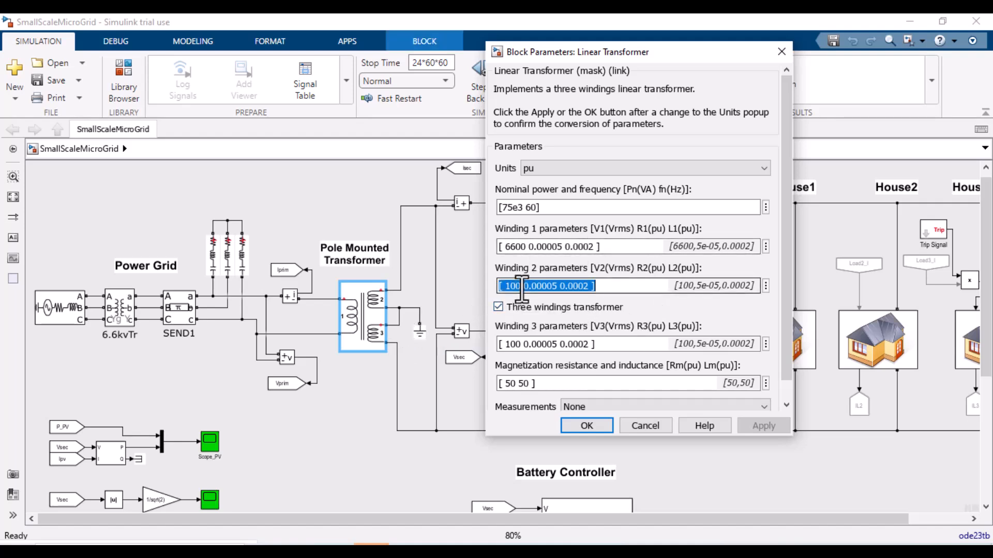
pyautogui.tripleClick(520, 344)
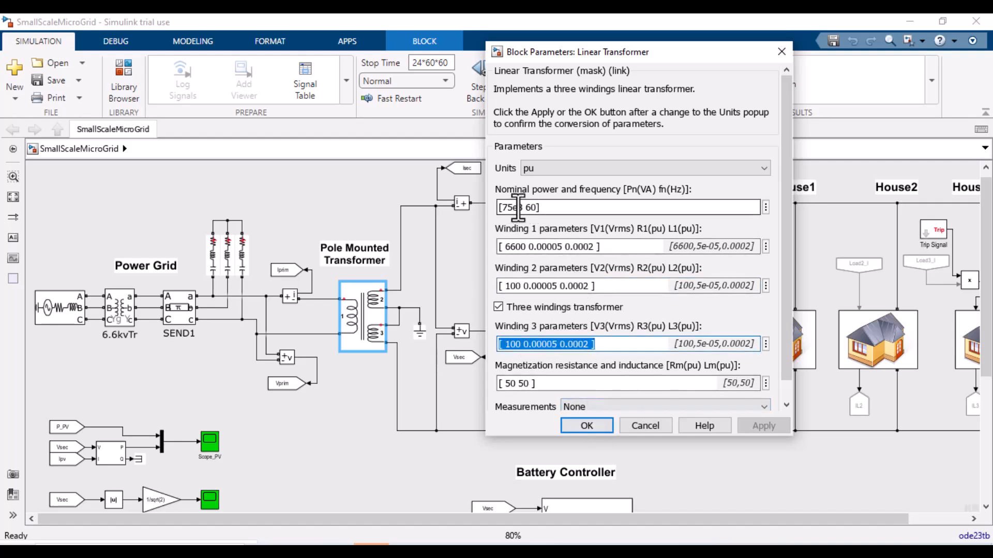
pyautogui.click(584, 421)
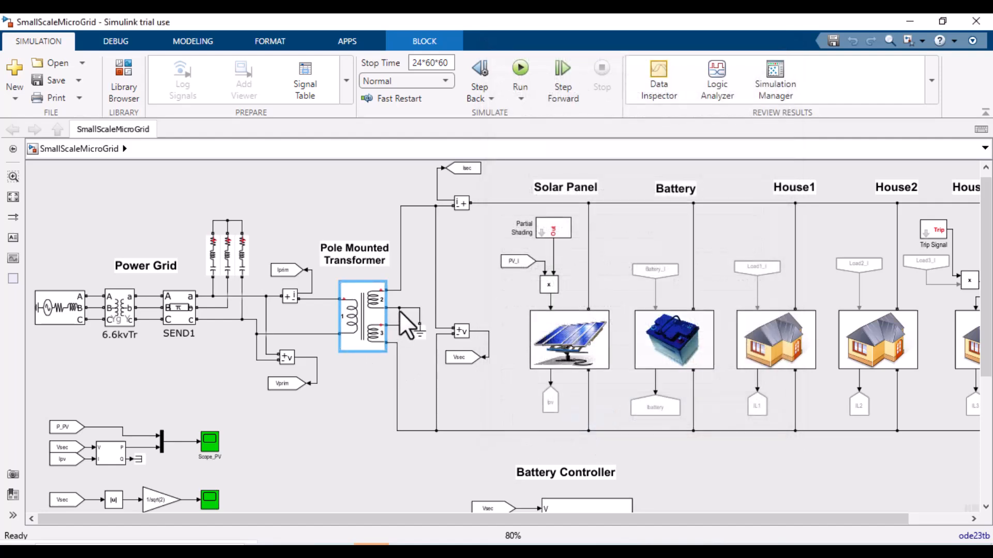
# Step: Open the parameters of the House3 Trip Signal block
pyautogui.click(381, 301)
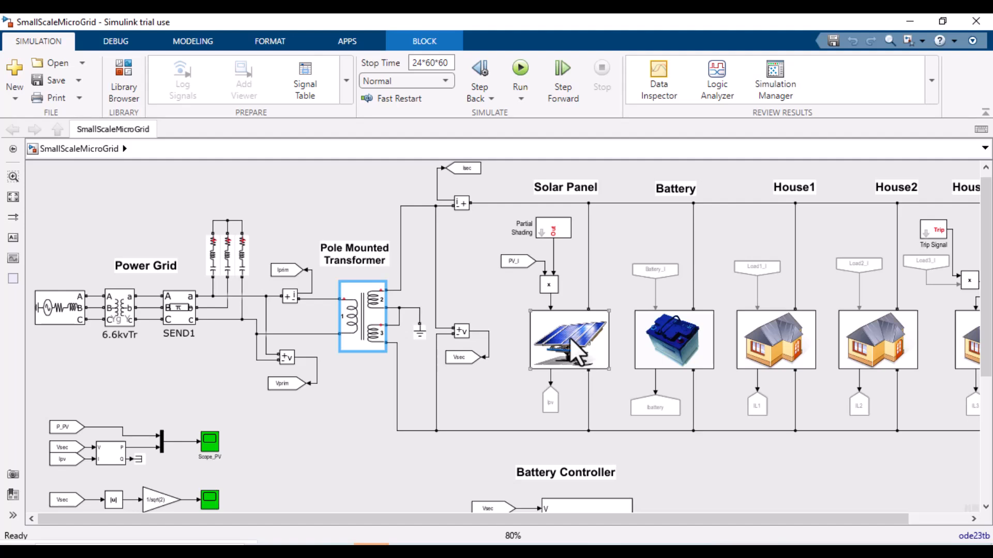
pyautogui.hscroll(2, 574, 354)
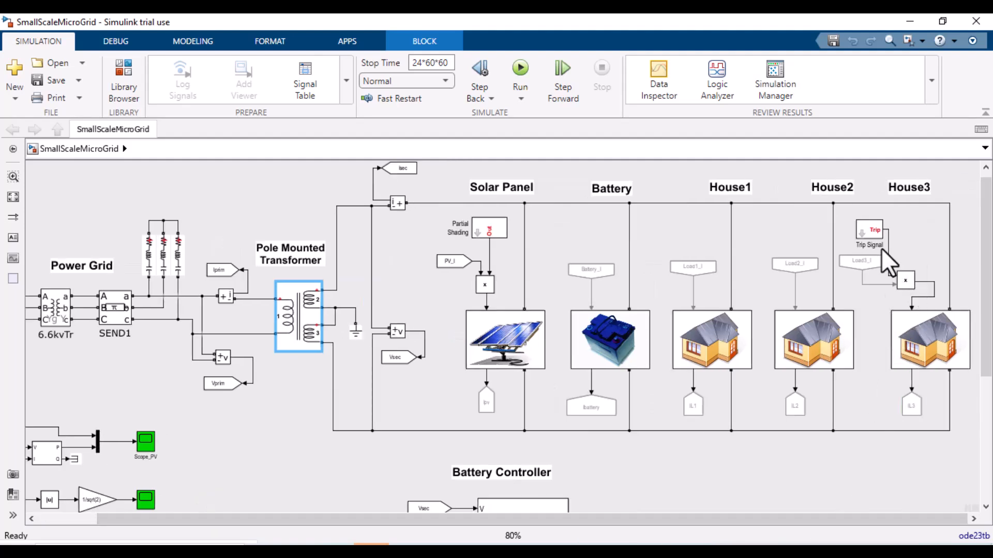
pyautogui.moveTo(873, 227)
pyautogui.doubleClick(877, 234)
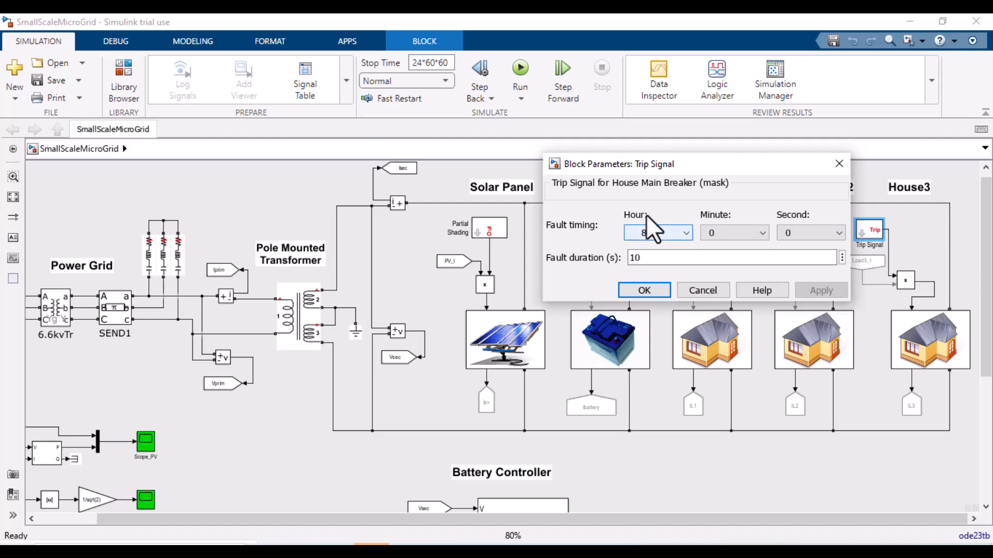
# Step: Close the trip signal dialog and switch to the ScopeSPS scope window to view the simulation plots
pyautogui.click(647, 289)
pyautogui.click(842, 553)
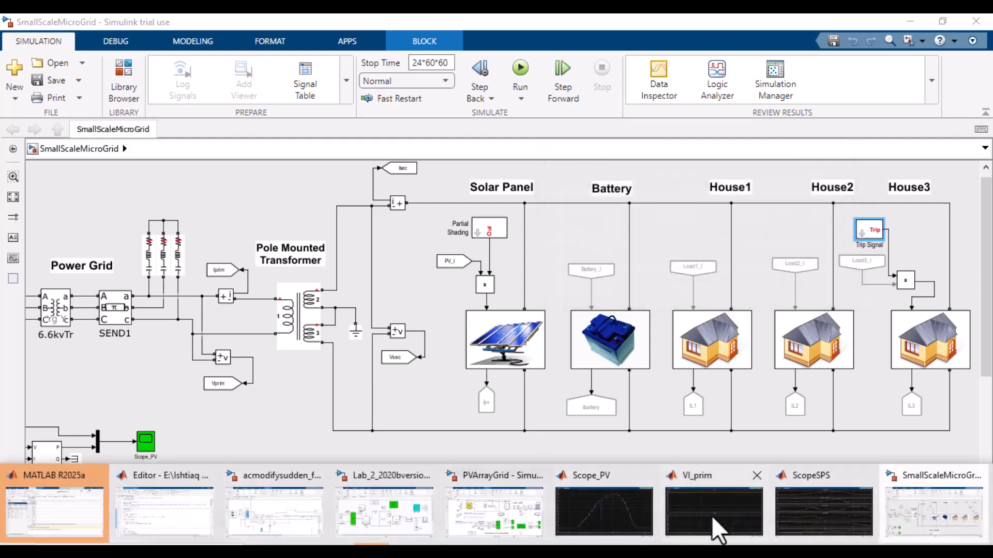
pyautogui.click(795, 511)
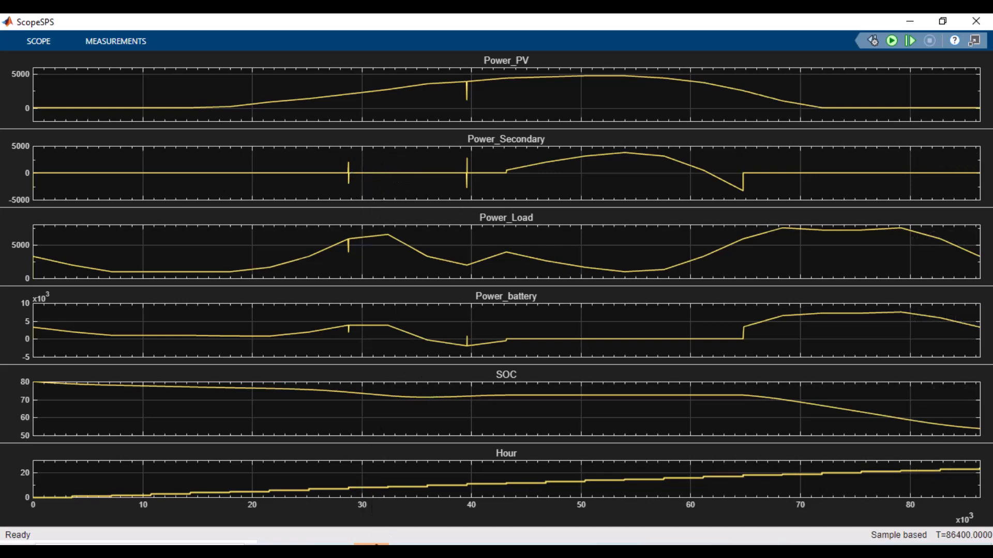
# Step: Return to the model, open the Partial Shading block's parameters, review the start time, duration and factor, and close with OK
pyautogui.click(371, 549)
pyautogui.click(933, 512)
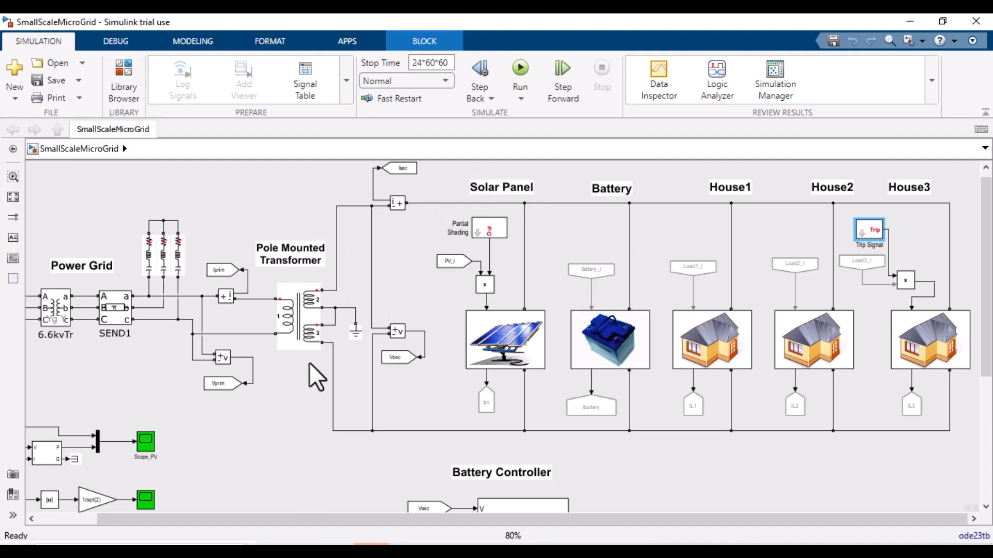
pyautogui.click(311, 306)
pyautogui.click(482, 228)
pyautogui.doubleClick(483, 228)
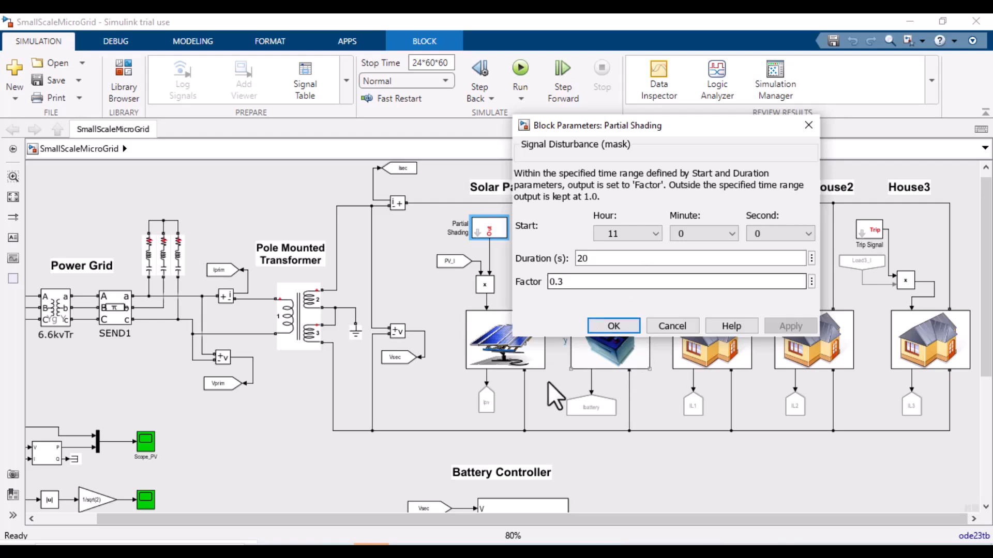
pyautogui.moveTo(497, 554)
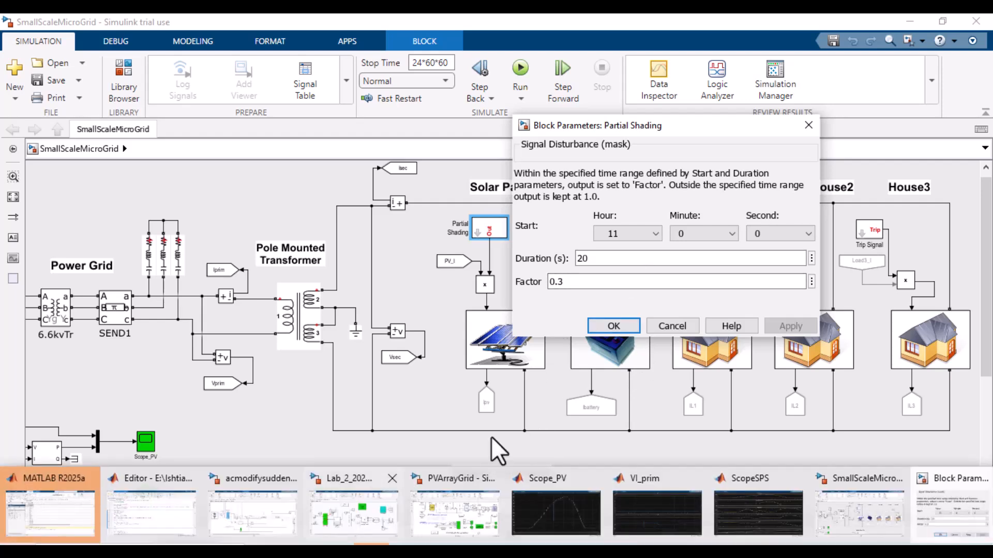
pyautogui.moveTo(694, 127); pyautogui.dragTo(726, 98)
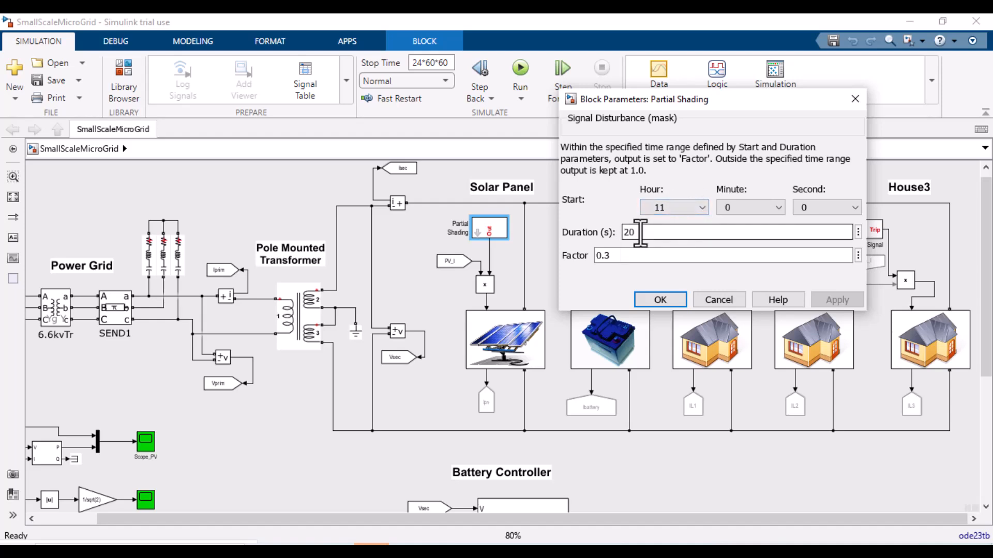
pyautogui.doubleClick(640, 233)
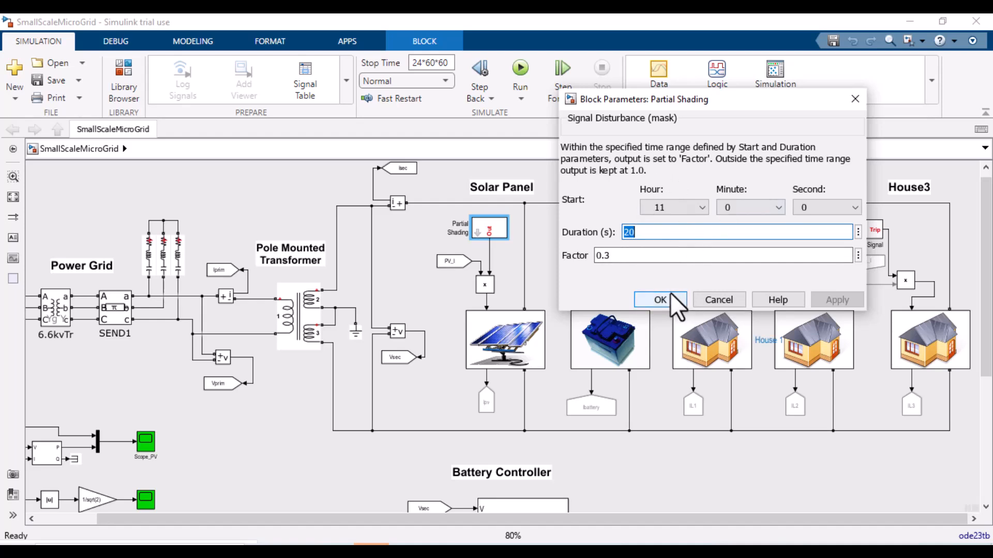
pyautogui.click(660, 299)
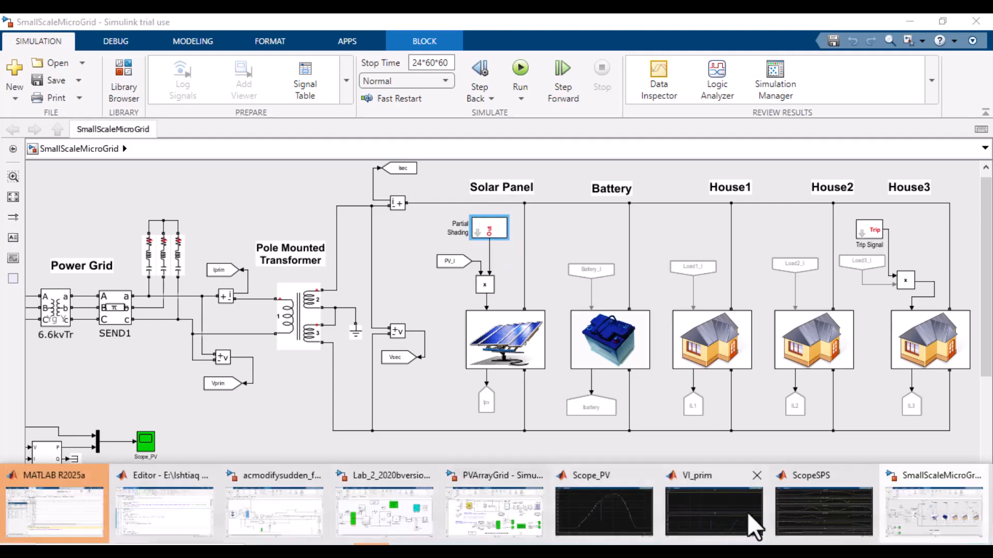
# Step: Switch back to the ScopeSPS window to compare the plots, then minimize the scope
pyautogui.click(823, 517)
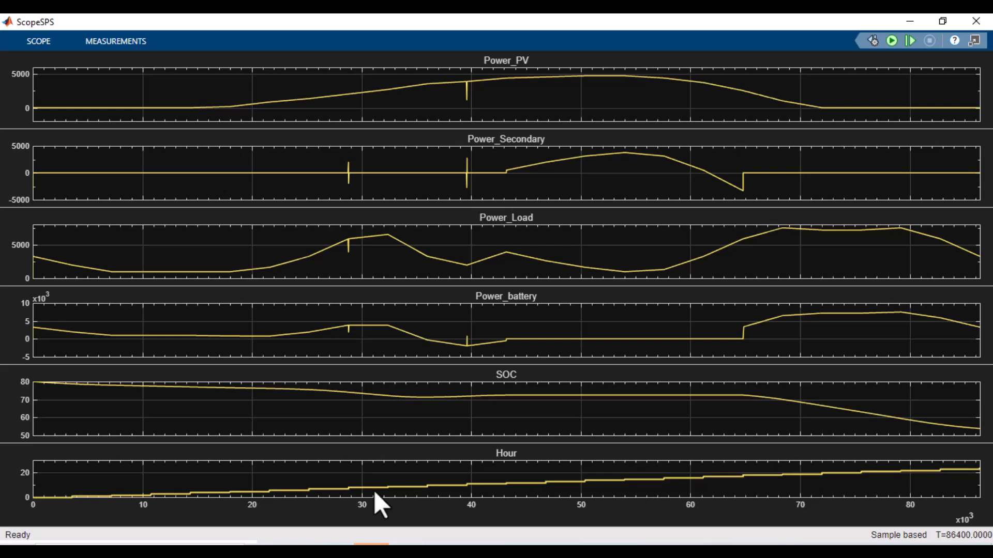
pyautogui.click(371, 549)
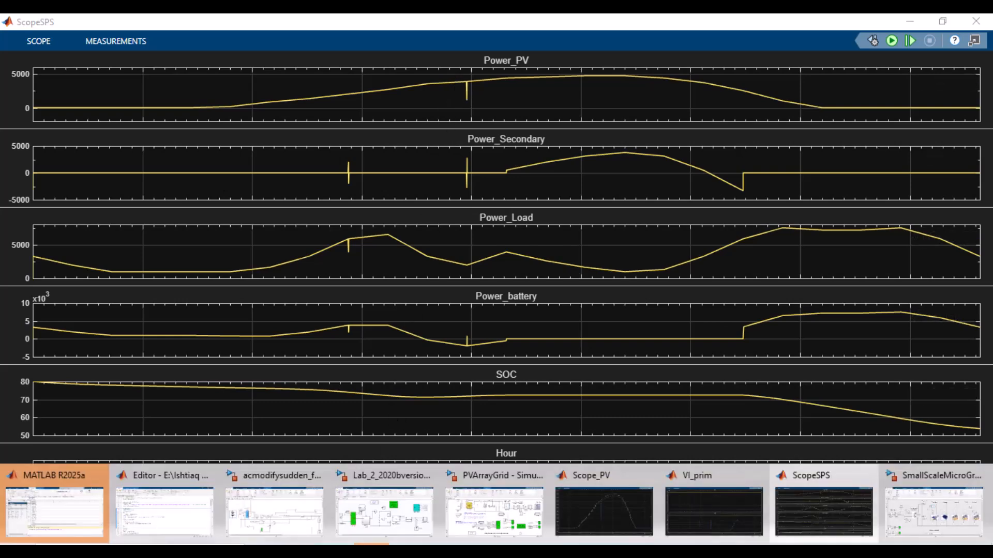
pyautogui.click(932, 511)
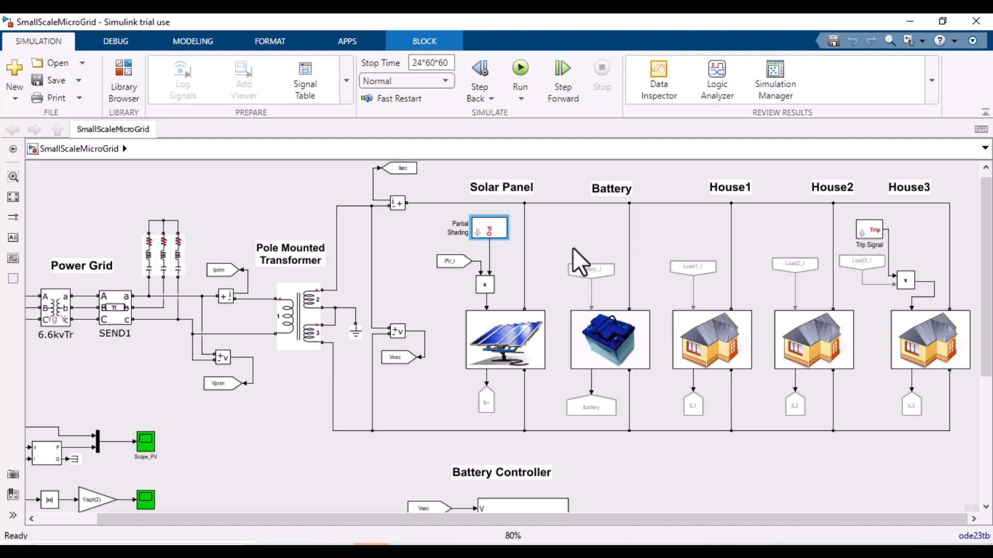
pyautogui.doubleClick(492, 239)
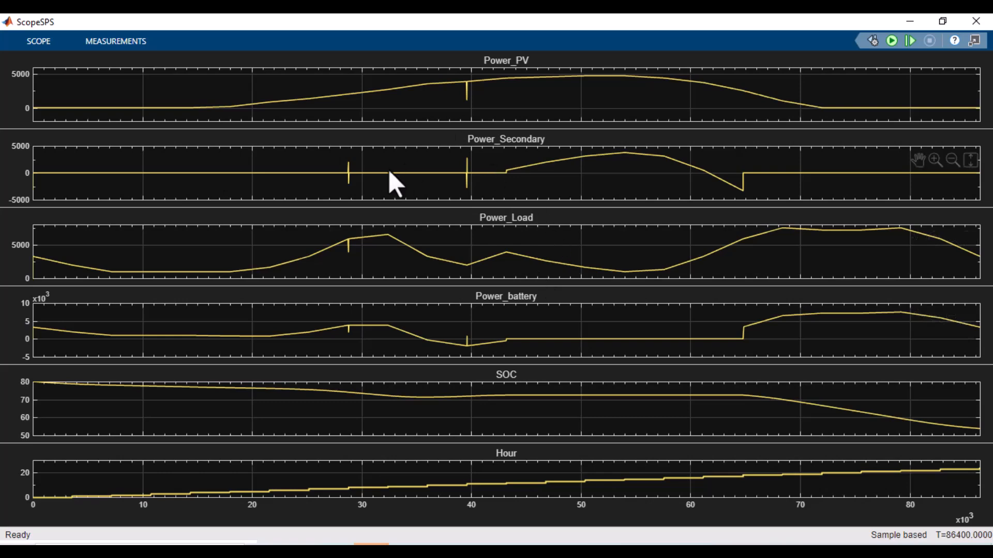
pyautogui.click(910, 19)
# Step: Inspect the Battery subsystem, return to the top level, and open the battery current Goto block's parameters
pyautogui.doubleClick(625, 337)
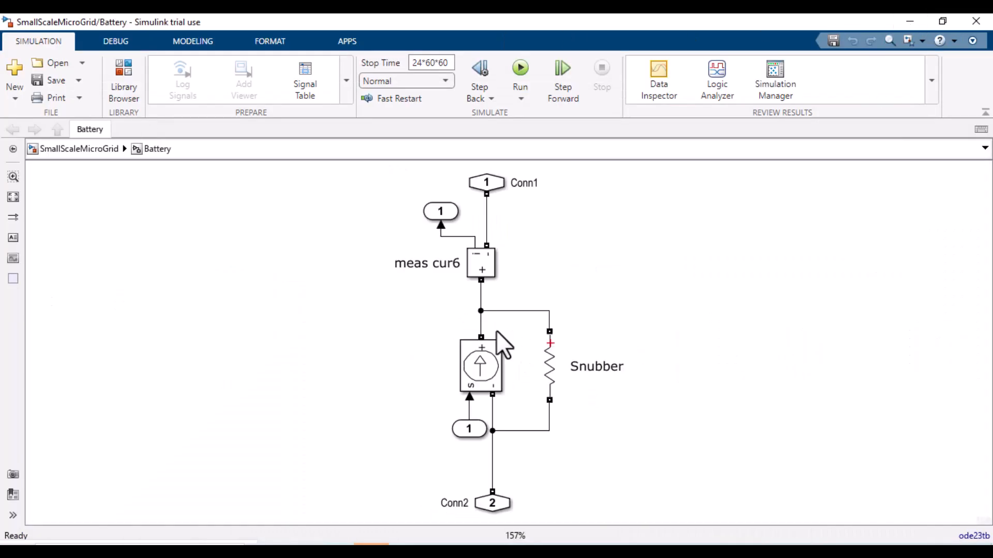
pyautogui.click(69, 148)
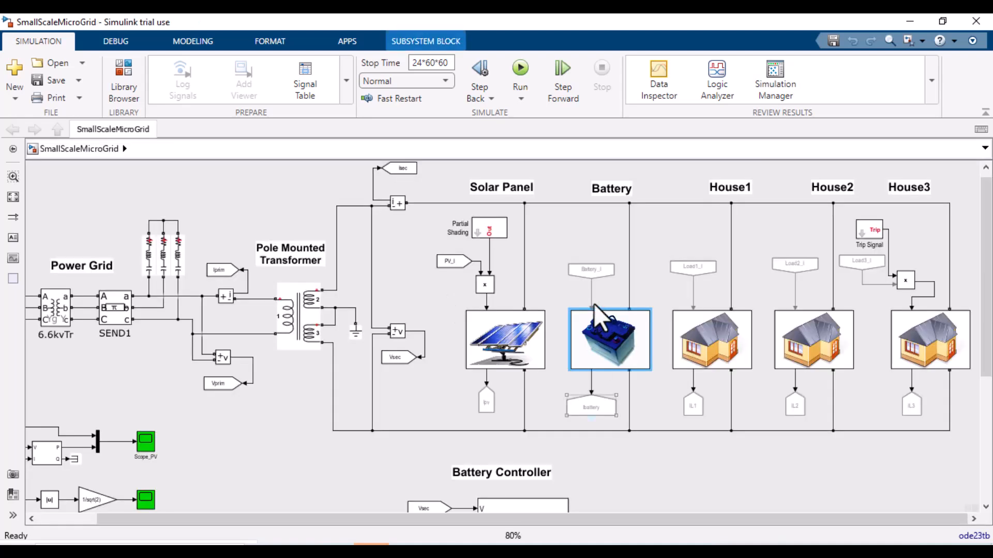
pyautogui.click(595, 271)
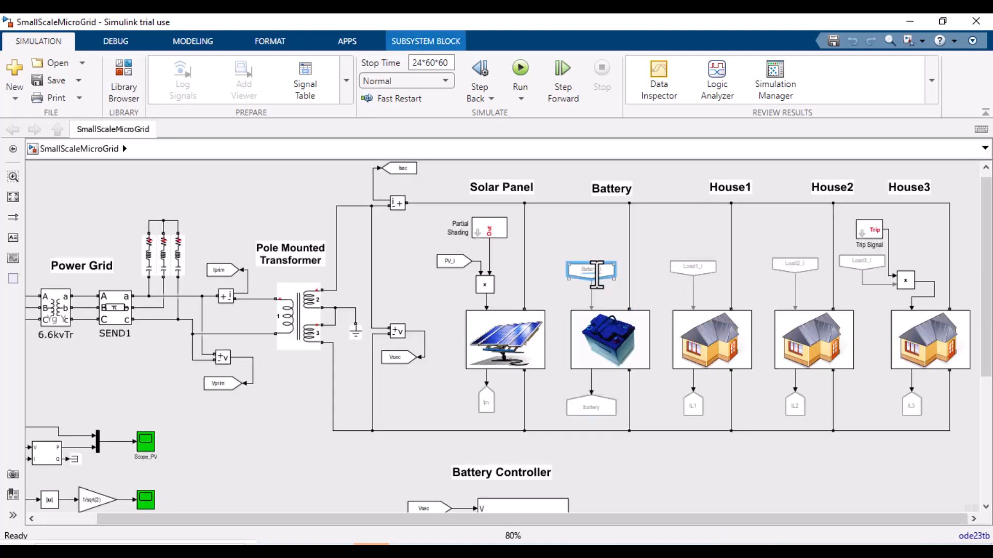
pyautogui.click(597, 409)
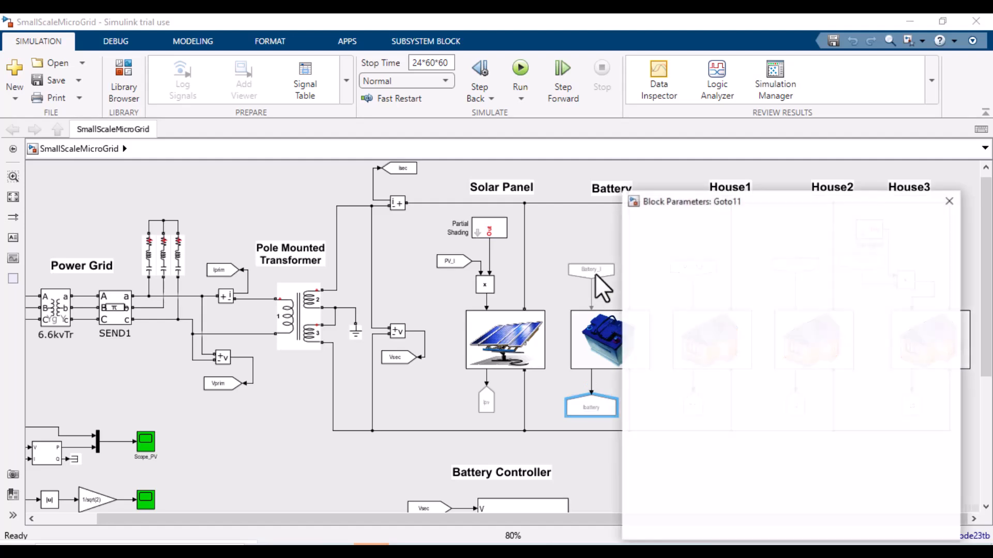
pyautogui.moveTo(848, 206); pyautogui.dragTo(734, 160)
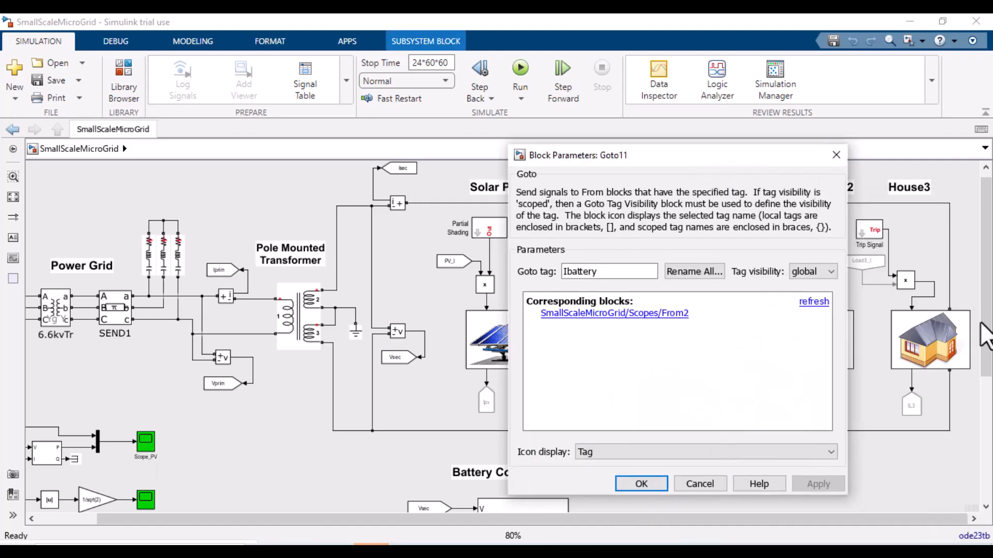
# Step: Scroll down to the Battery Controller, open the Battery_Control subsystem and return to the top level
pyautogui.moveTo(985, 337); pyautogui.dragTo(985, 481)
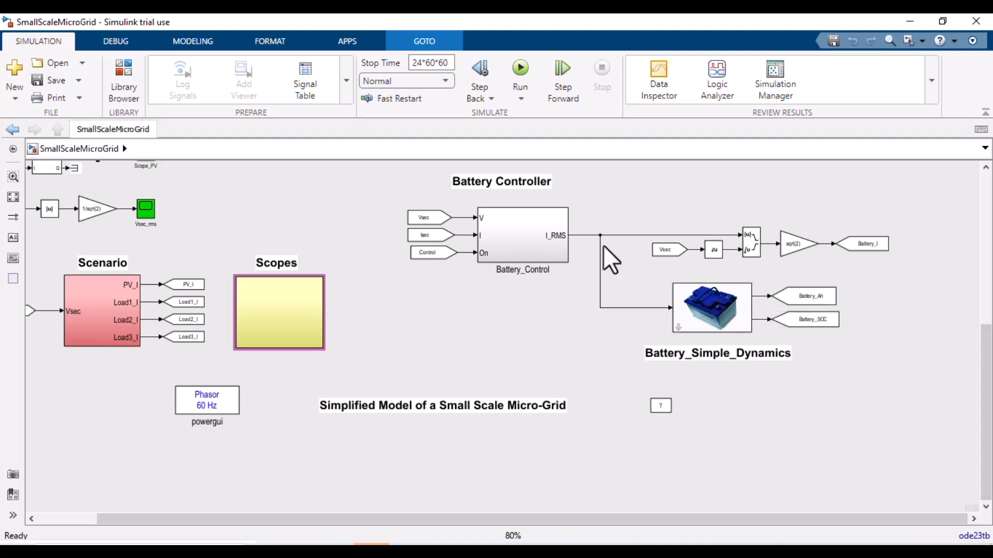
pyautogui.doubleClick(536, 235)
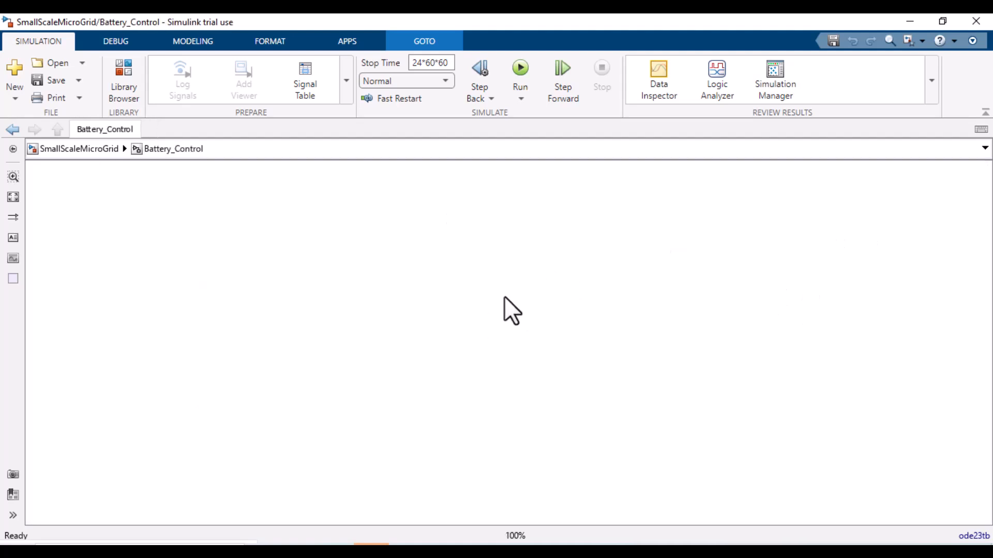
pyautogui.click(348, 407)
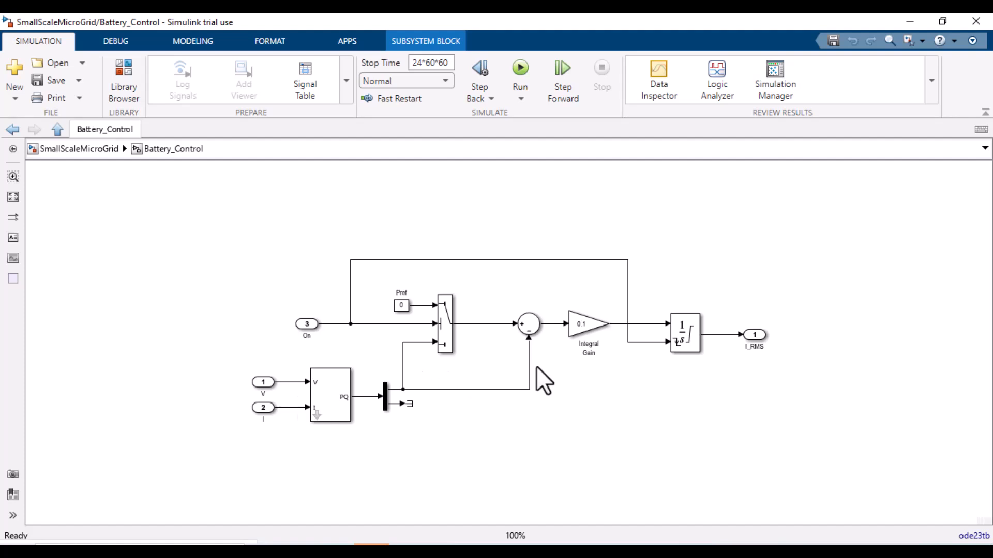
pyautogui.click(91, 149)
# Step: Open the Battery_Simple_Dynamics block's parameters, review the capacity, and close with OK
pyautogui.click(720, 315)
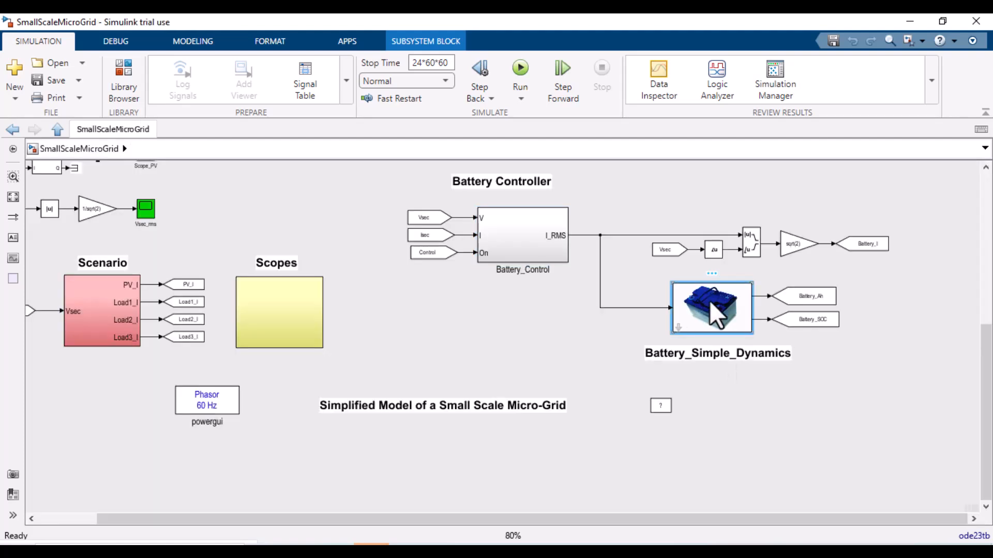
pyautogui.doubleClick(716, 316)
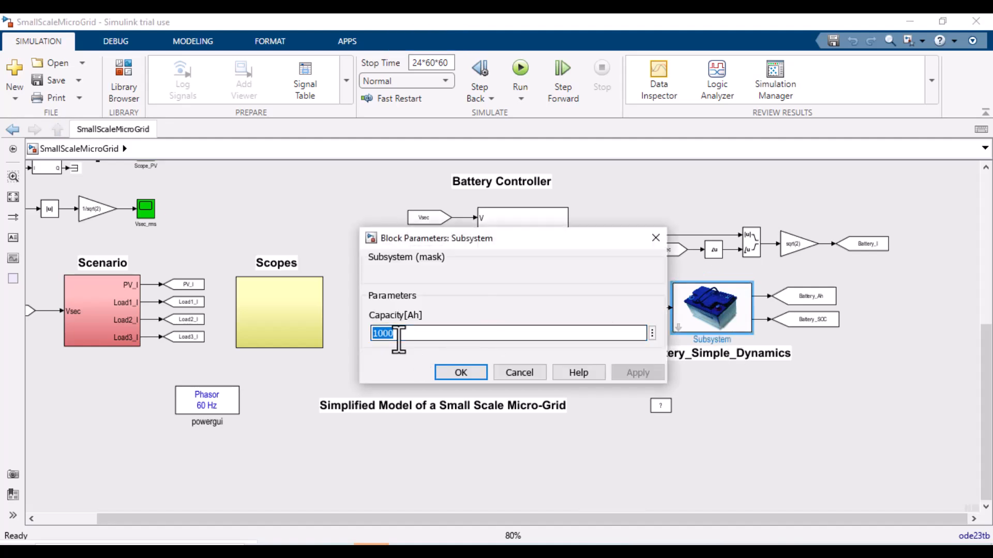
pyautogui.click(482, 375)
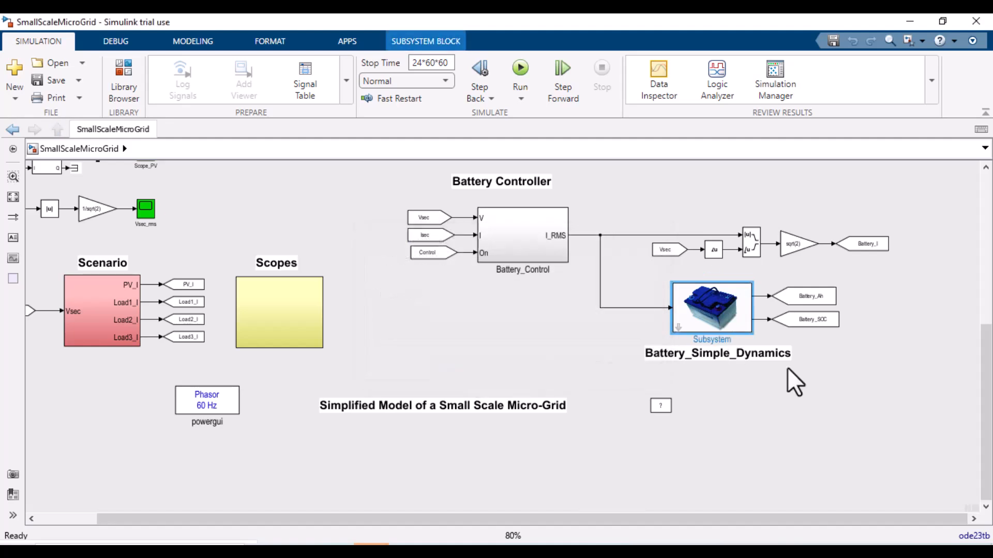
# Step: Open the Scopes subsystem and select the Vsec and Ipv From tags
pyautogui.moveTo(284, 519); pyautogui.dragTo(169, 520)
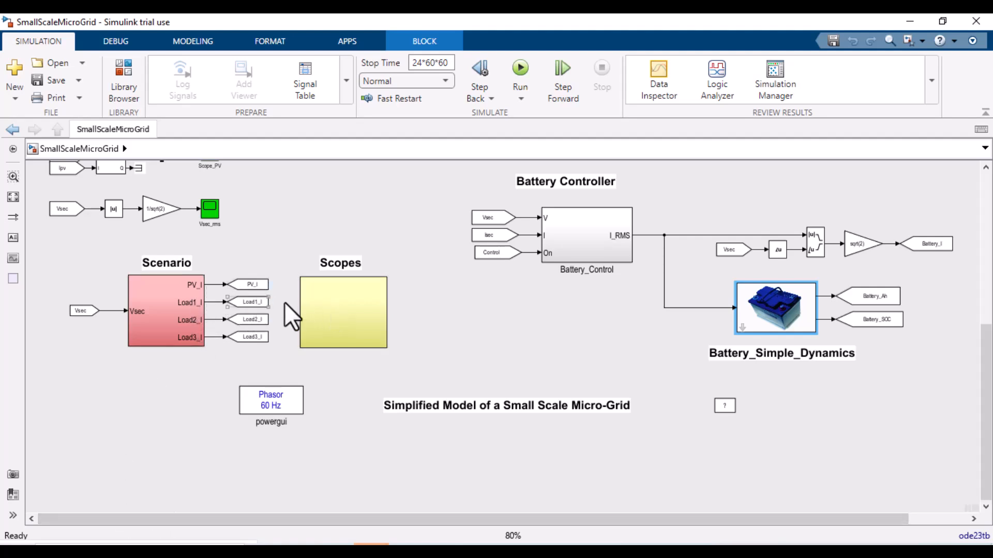
pyautogui.click(335, 316)
pyautogui.doubleClick(335, 315)
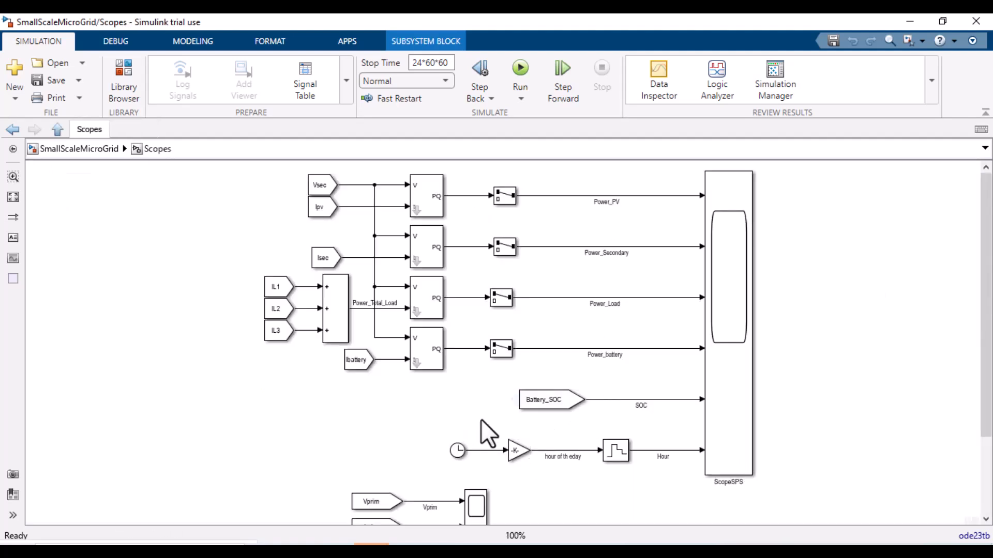
pyautogui.click(325, 192)
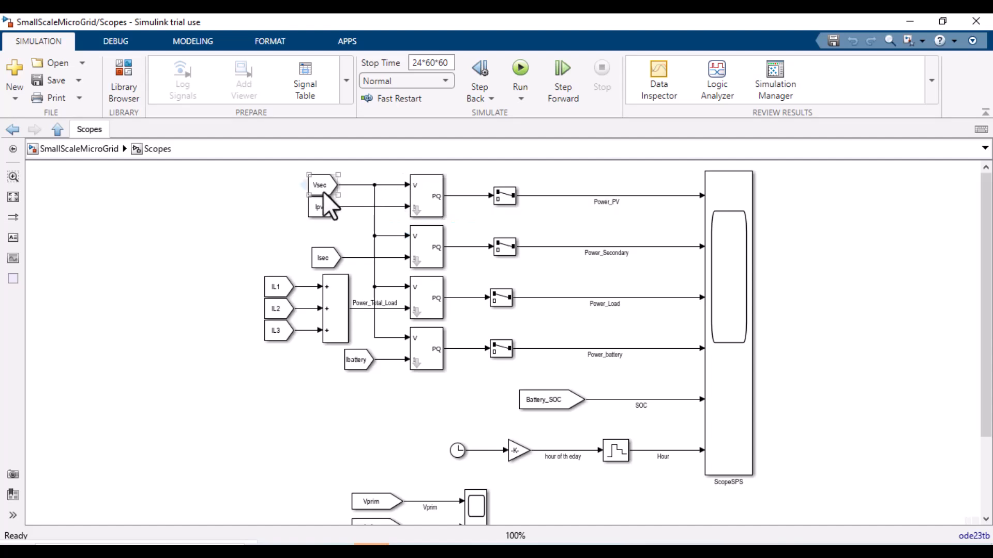
pyautogui.click(323, 199)
# Step: Return to the top-level model to locate the Ipv Goto tag, then reopen the Scopes subsystem
pyautogui.click(371, 551)
pyautogui.click(909, 532)
pyautogui.click(58, 129)
pyautogui.scroll(5, 722, 265)
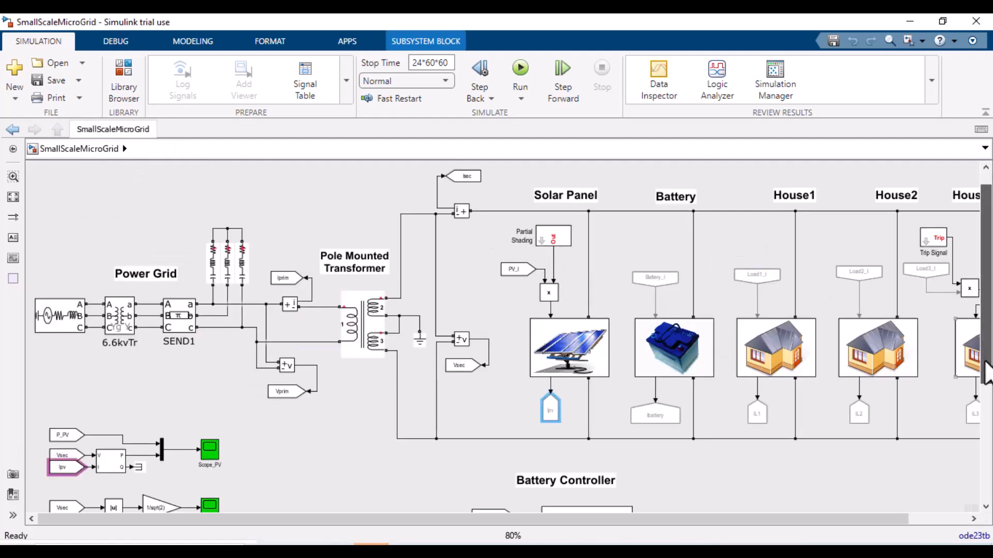
pyautogui.scroll(-5, 667, 455)
pyautogui.doubleClick(375, 409)
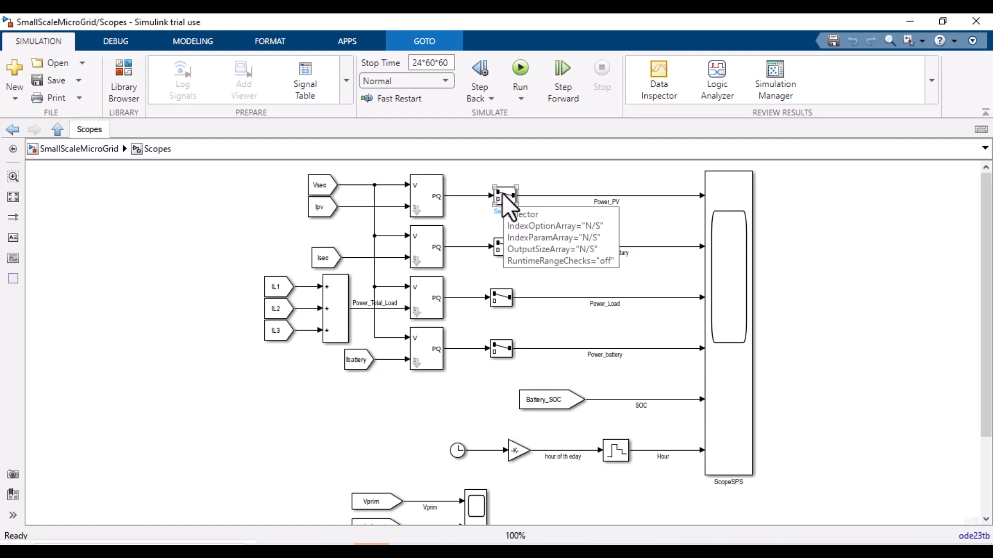
# Step: Try setting the Power_PV Selector's number of input dimensions to 0, dismiss the error and close the dialog
pyautogui.doubleClick(502, 194)
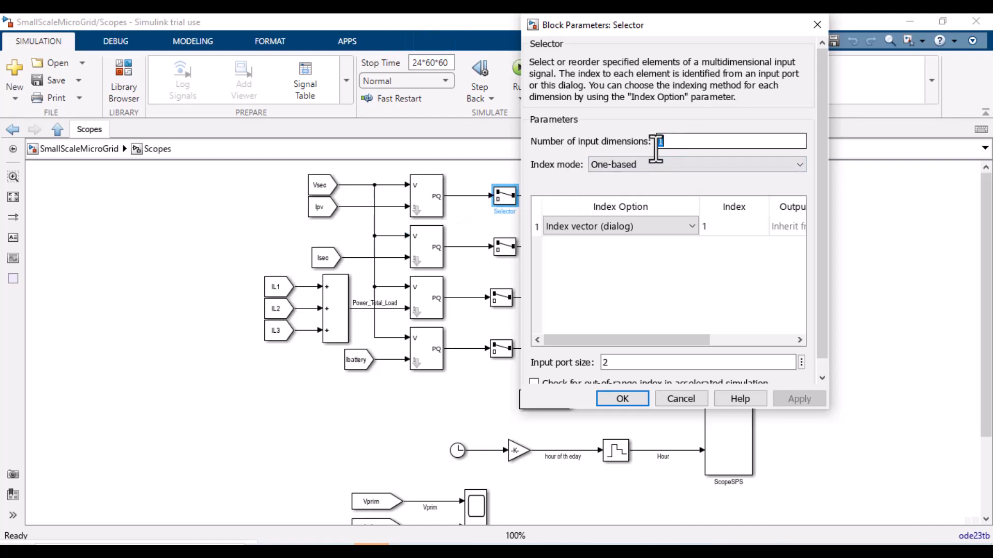
pyautogui.doubleClick(664, 139)
pyautogui.write('0')
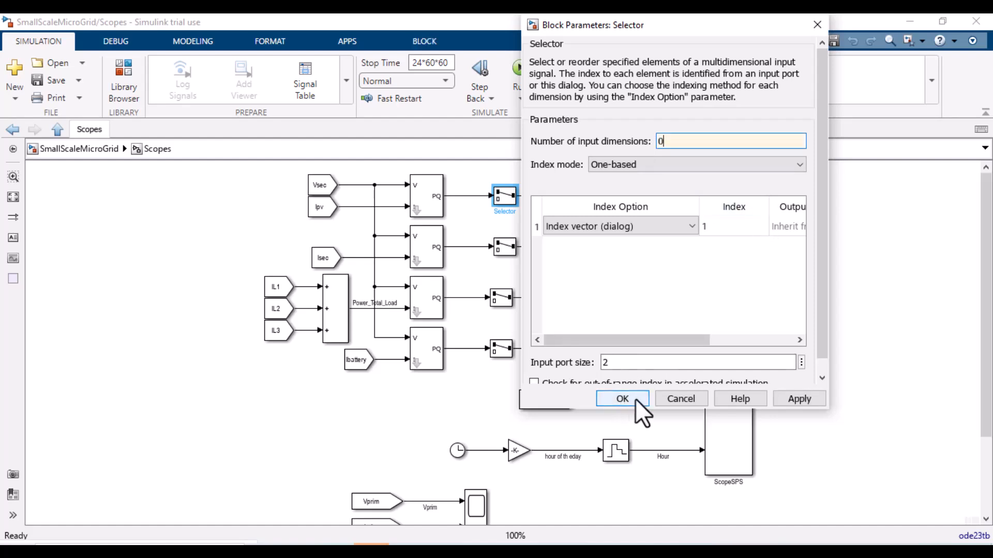
pyautogui.click(622, 398)
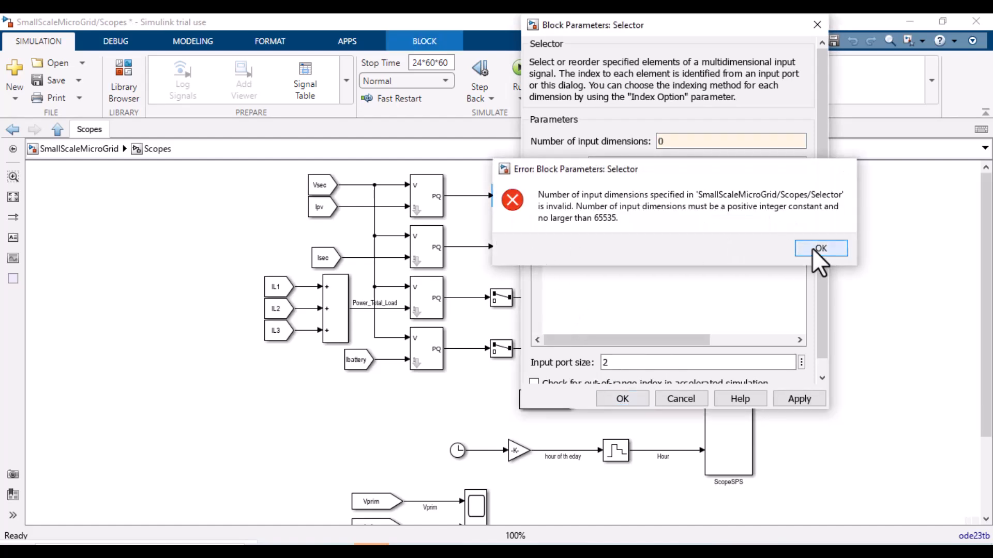
pyautogui.click(817, 248)
pyautogui.click(796, 399)
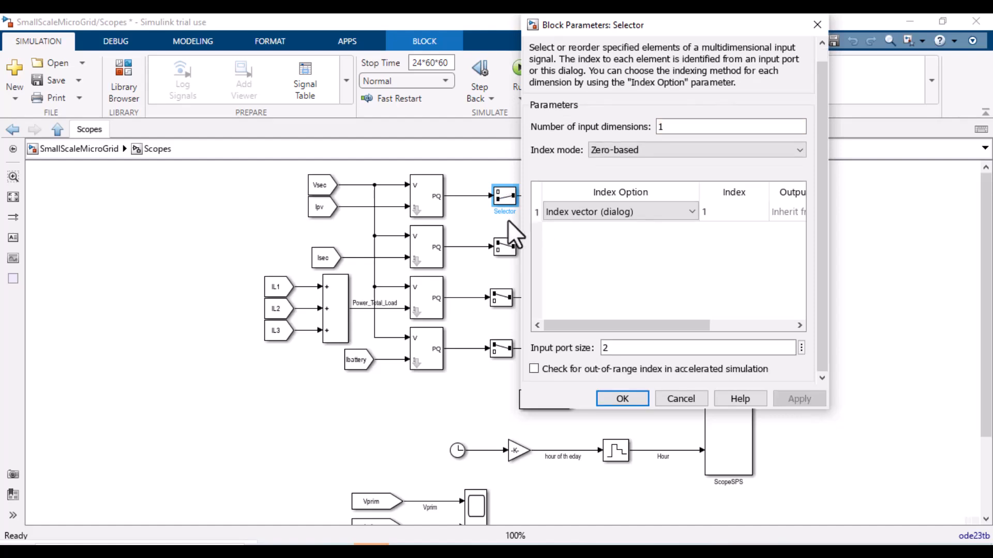
pyautogui.click(622, 398)
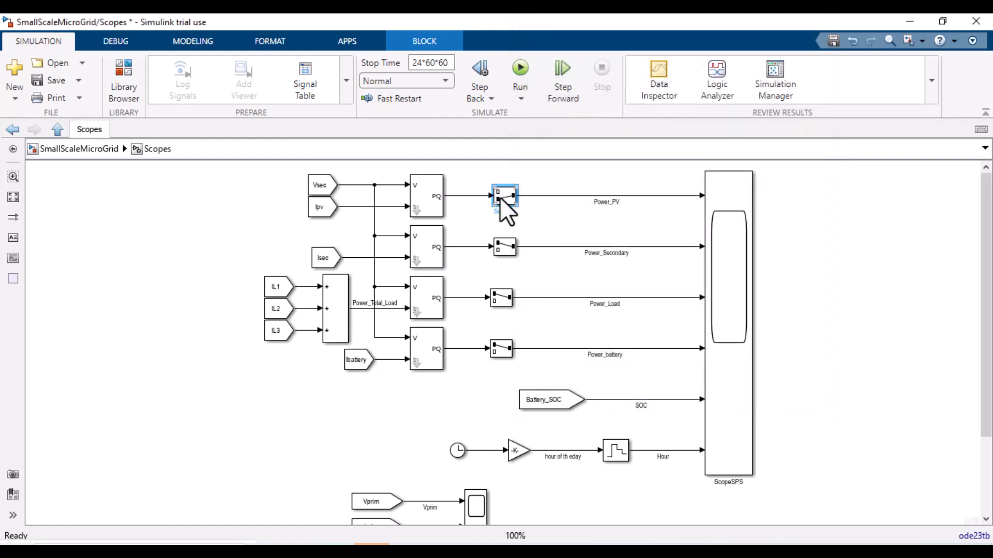
# Step: Set the Power_PV Selector's index mode to One-based, apply it and close the dialog
pyautogui.doubleClick(501, 198)
pyautogui.click(661, 165)
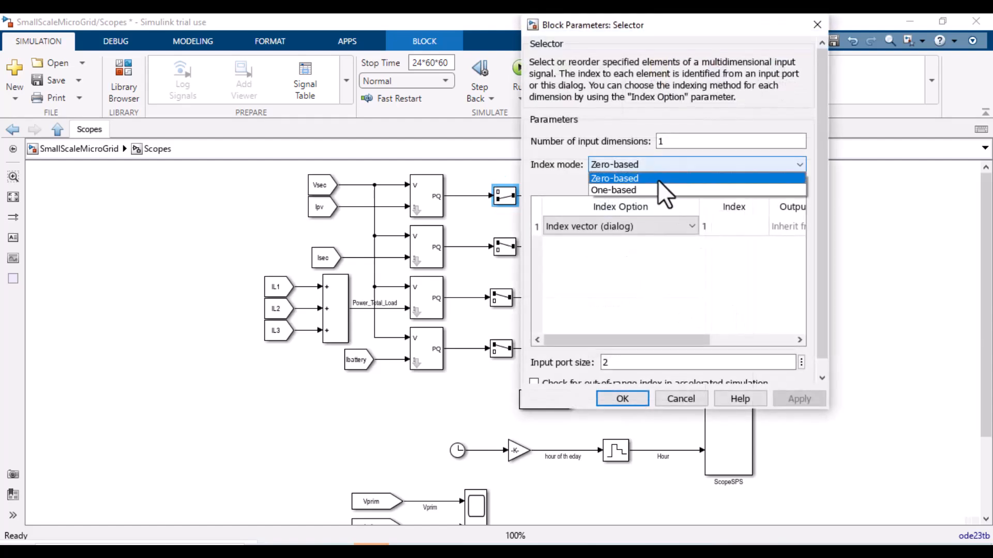
pyautogui.click(652, 190)
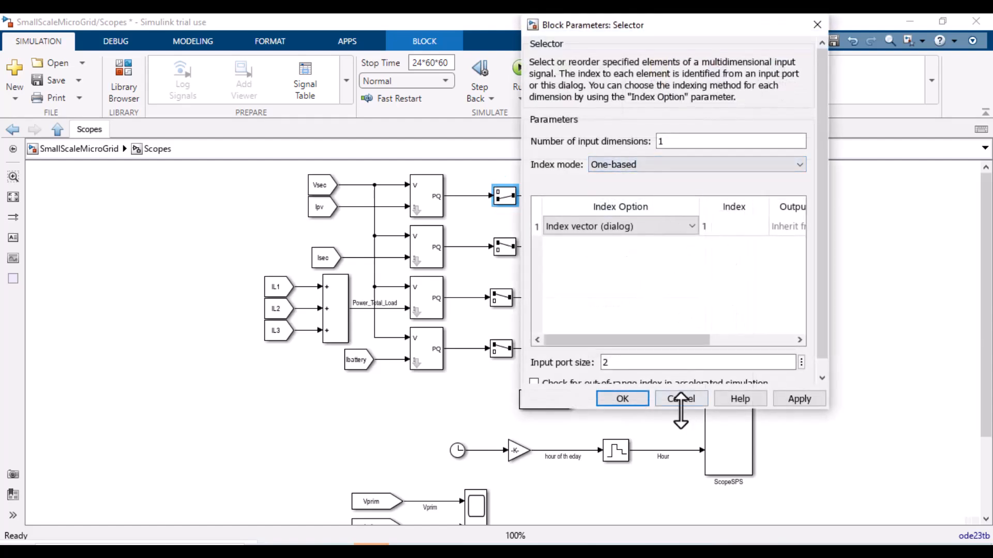
pyautogui.click(783, 401)
pyautogui.click(631, 396)
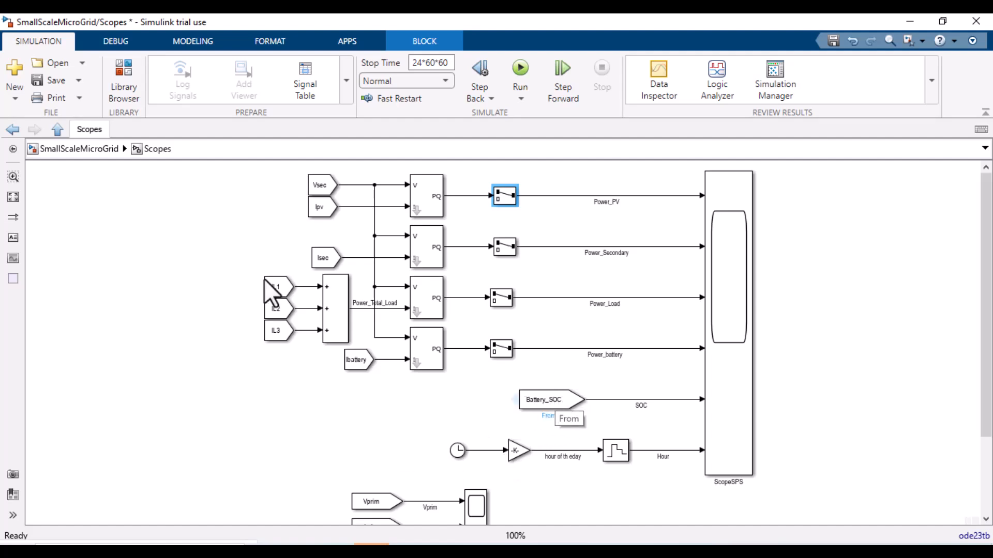
# Step: Return to the top-level model and switch between the open windows to review the ScopeSPS plots
pyautogui.click(78, 149)
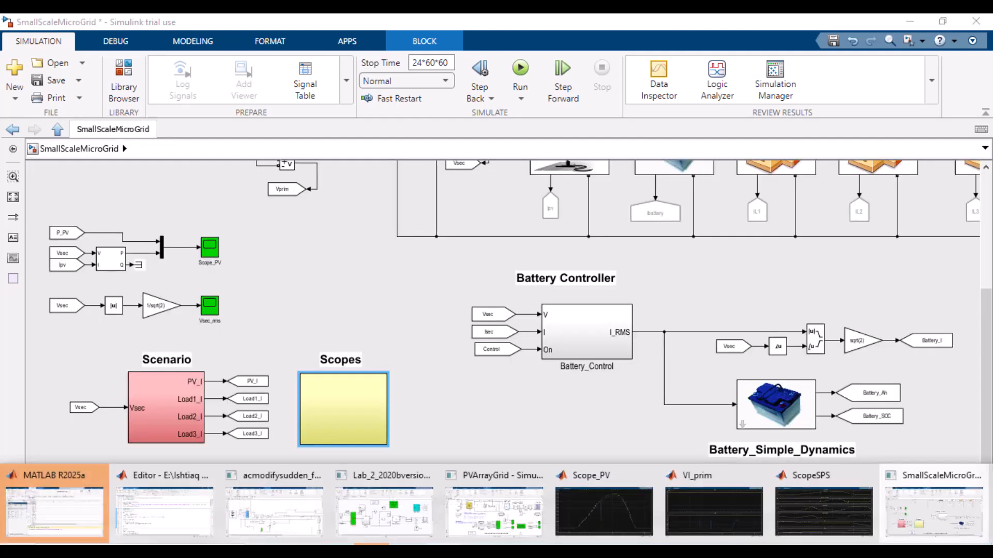
pyautogui.moveTo(673, 530)
pyautogui.click(821, 513)
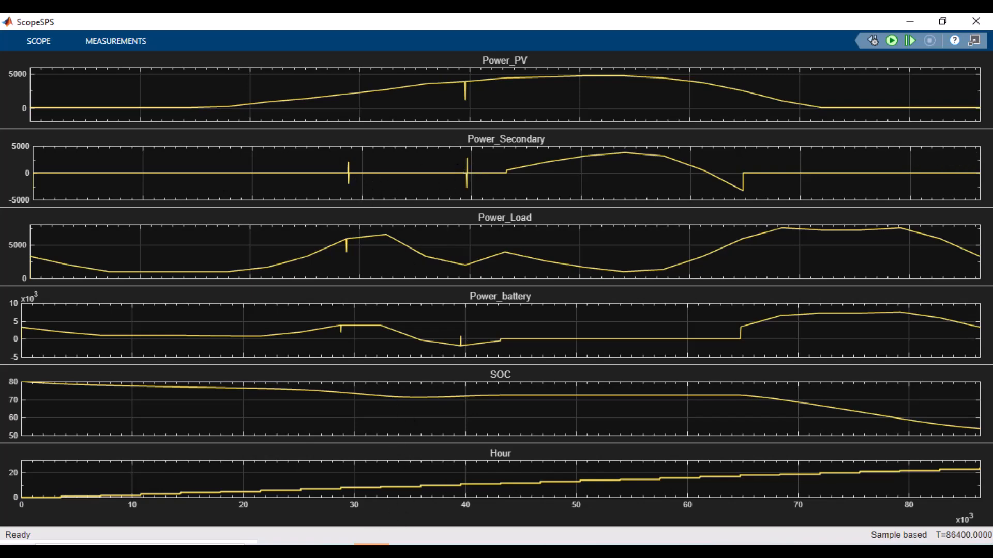
pyautogui.moveTo(436, 532)
pyautogui.click(495, 522)
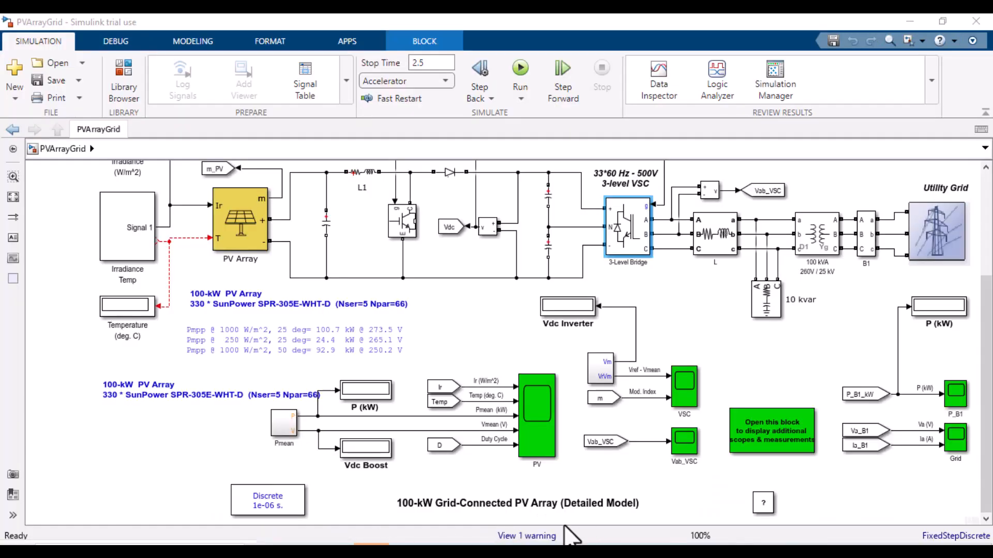
pyautogui.moveTo(569, 535)
pyautogui.click(923, 533)
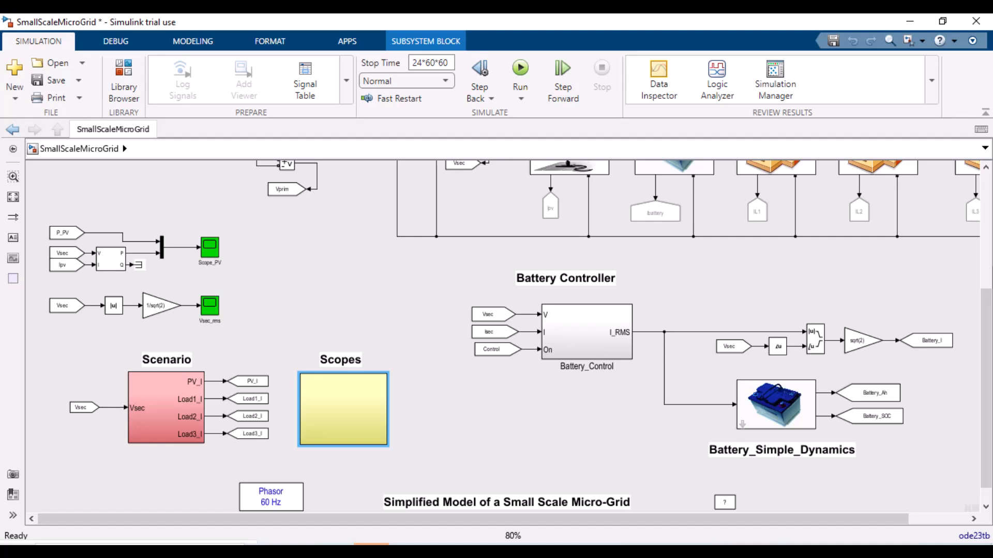
pyautogui.scroll(5, 455, 271)
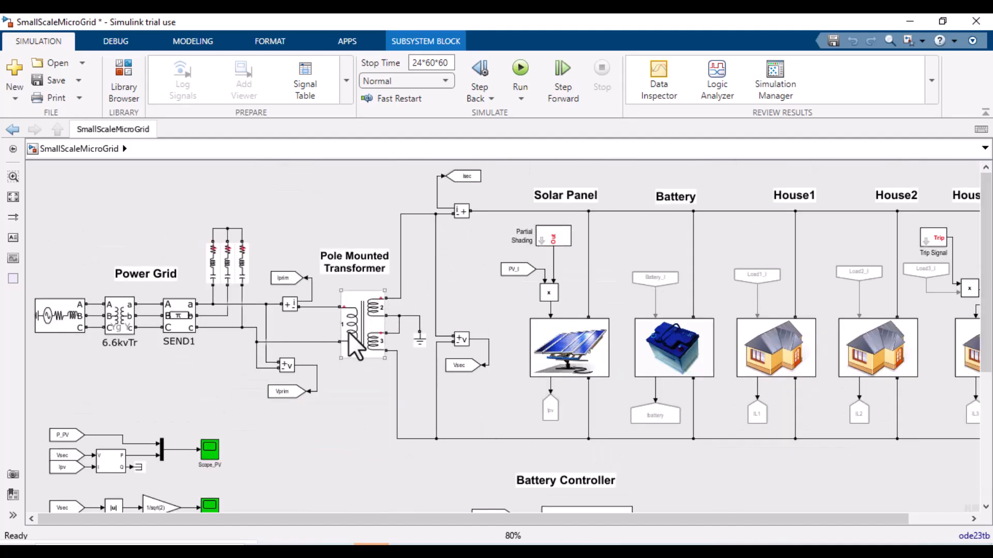
pyautogui.moveTo(401, 537)
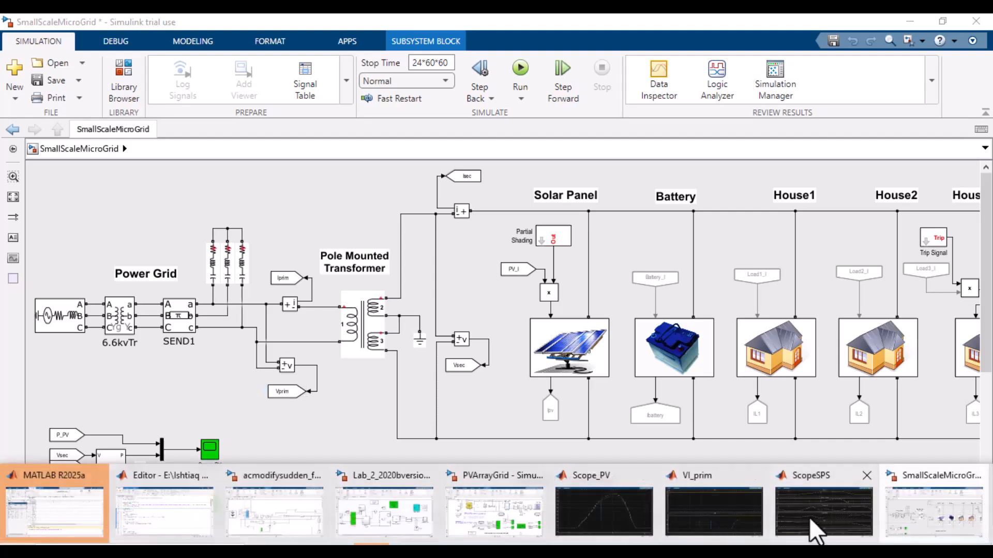
pyautogui.click(817, 533)
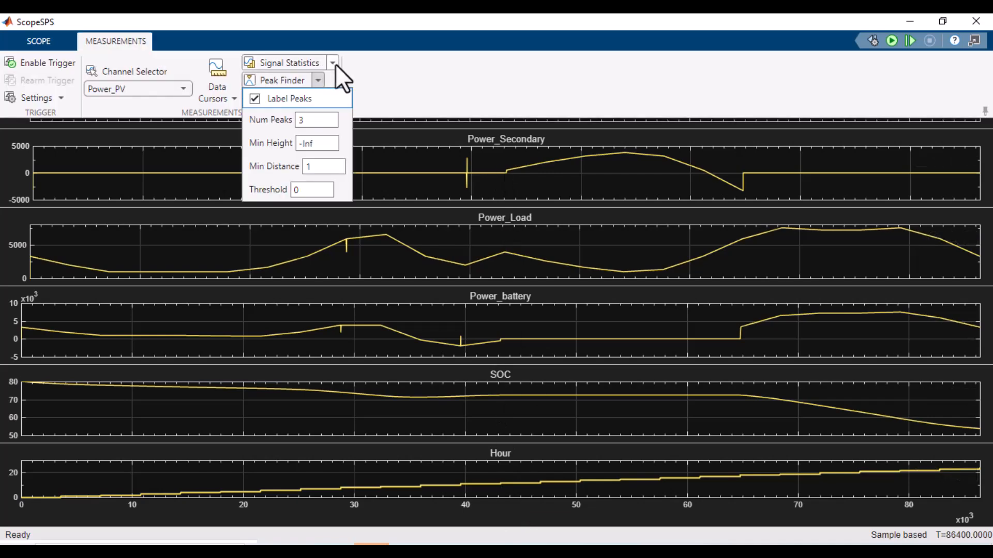
# Step: Enable the scope's Peak Finder measurement to list the peaks of the Power_PV channel
pyautogui.click(334, 63)
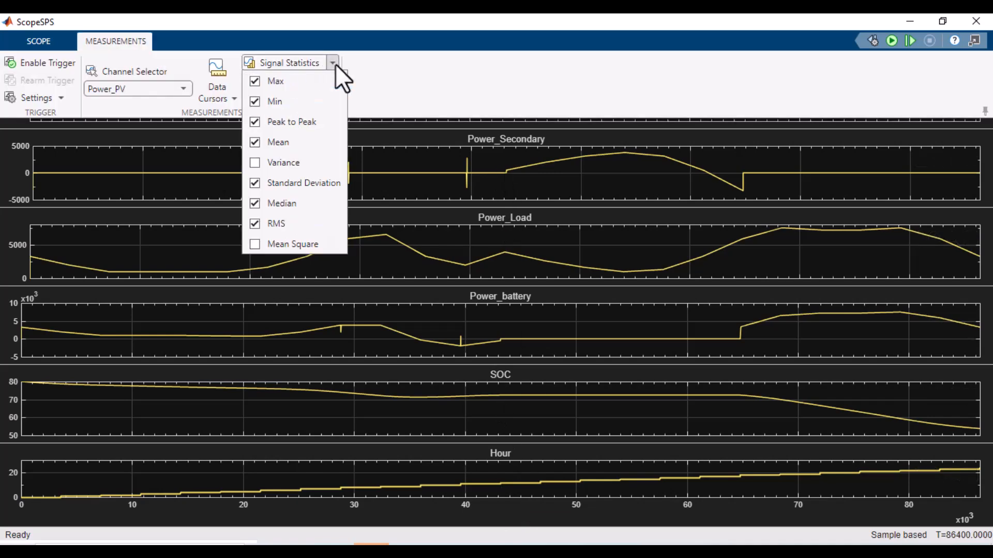
pyautogui.click(334, 63)
pyautogui.click(226, 96)
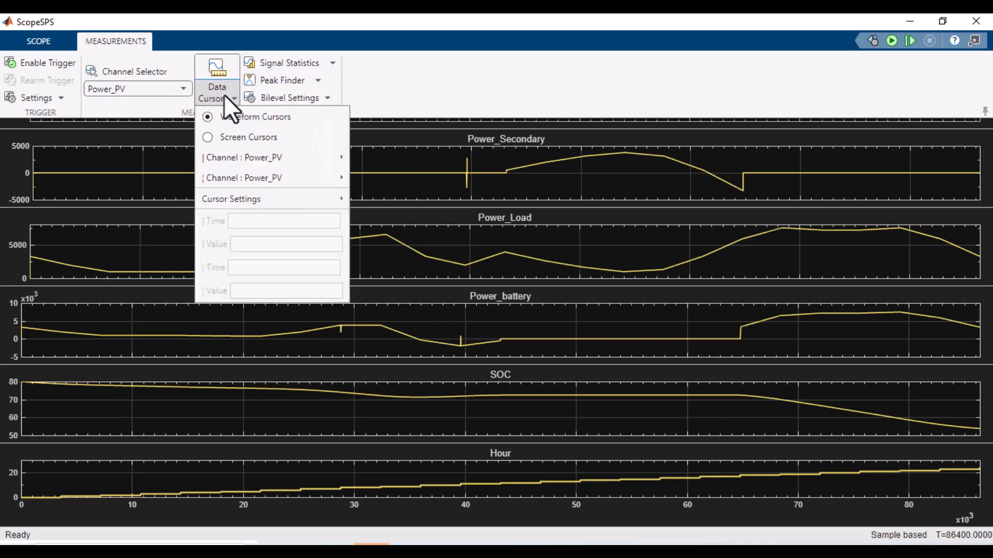
pyautogui.click(301, 85)
pyautogui.click(283, 85)
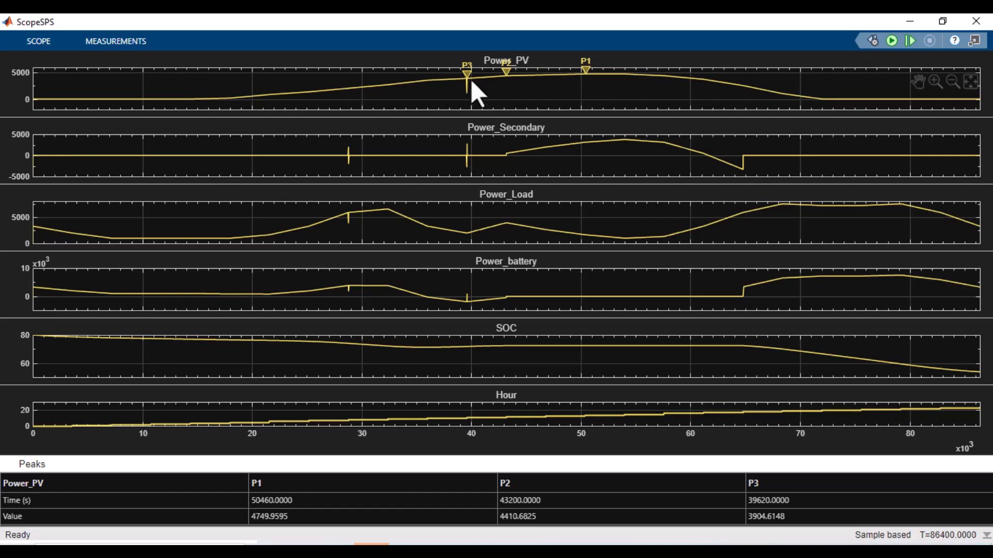
pyautogui.moveTo(586, 66)
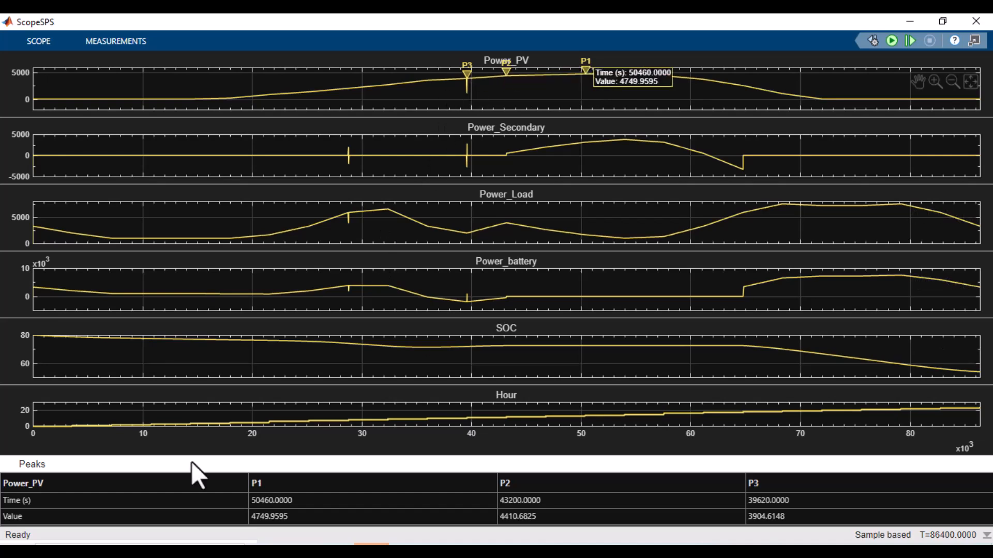
pyautogui.click(45, 483)
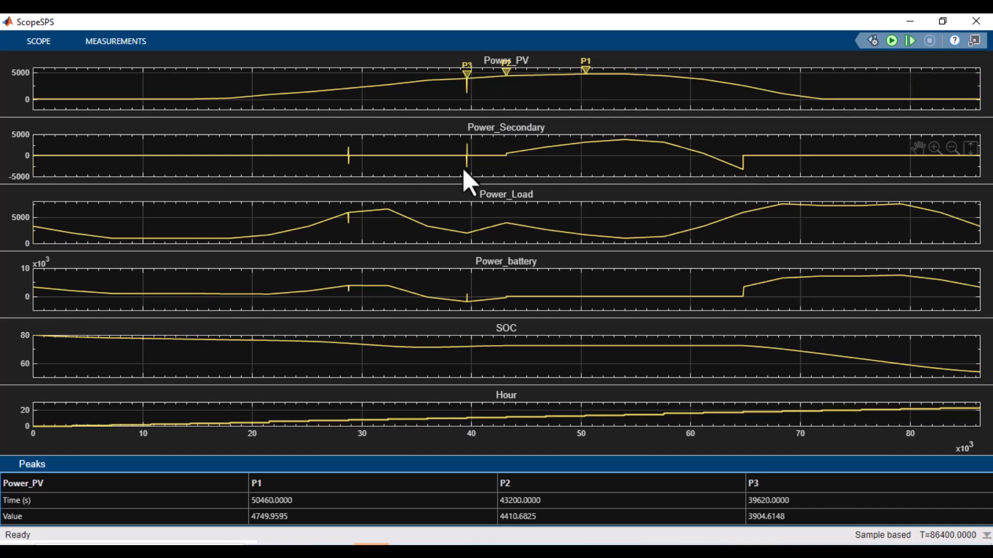
# Step: Switch the Peak Finder channel to Power_Secondary and inspect its marked peaks
pyautogui.click(106, 47)
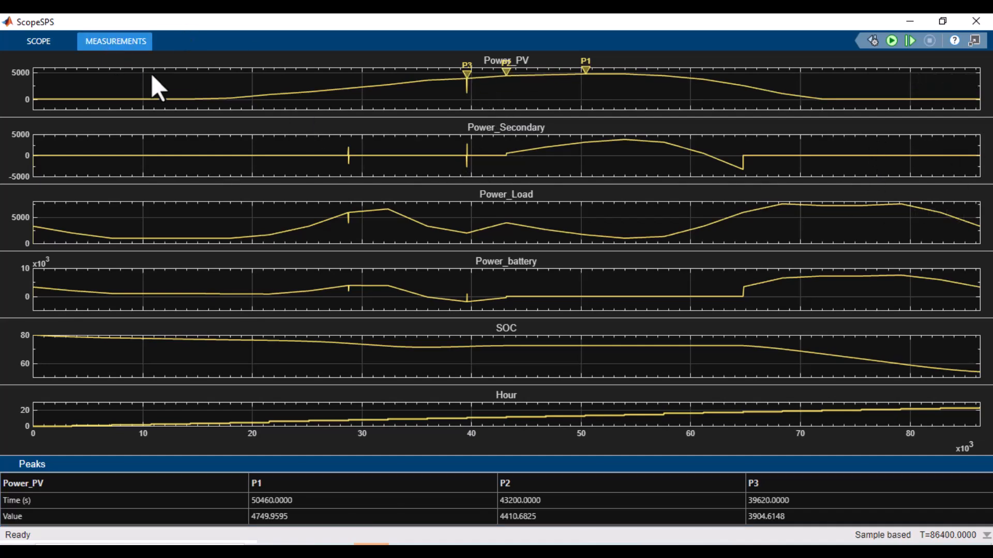
pyautogui.click(185, 88)
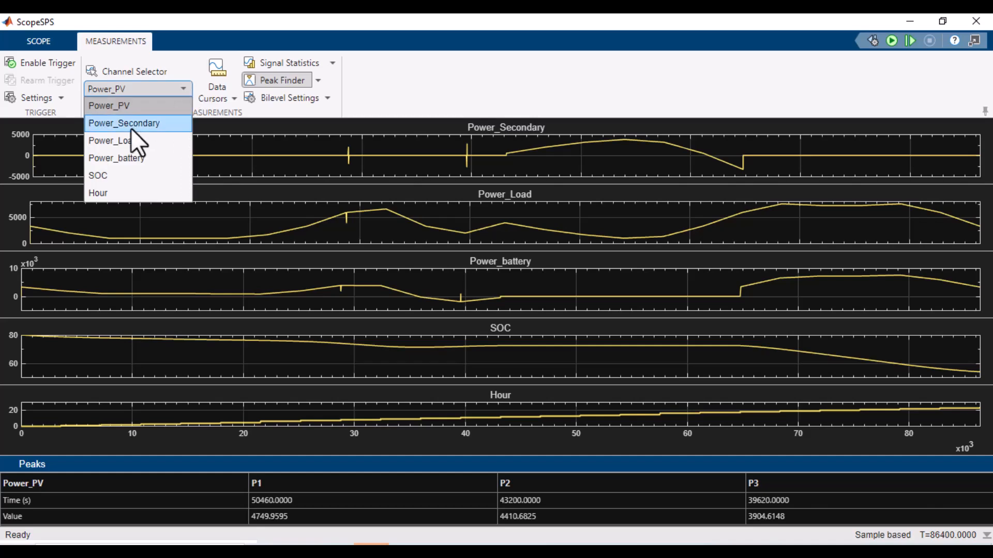
pyautogui.click(129, 125)
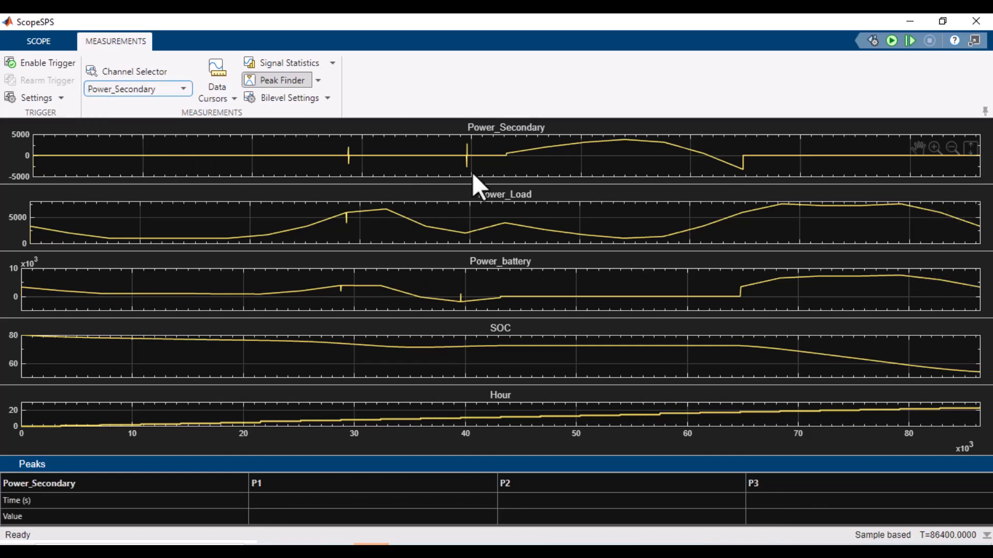
pyautogui.click(434, 249)
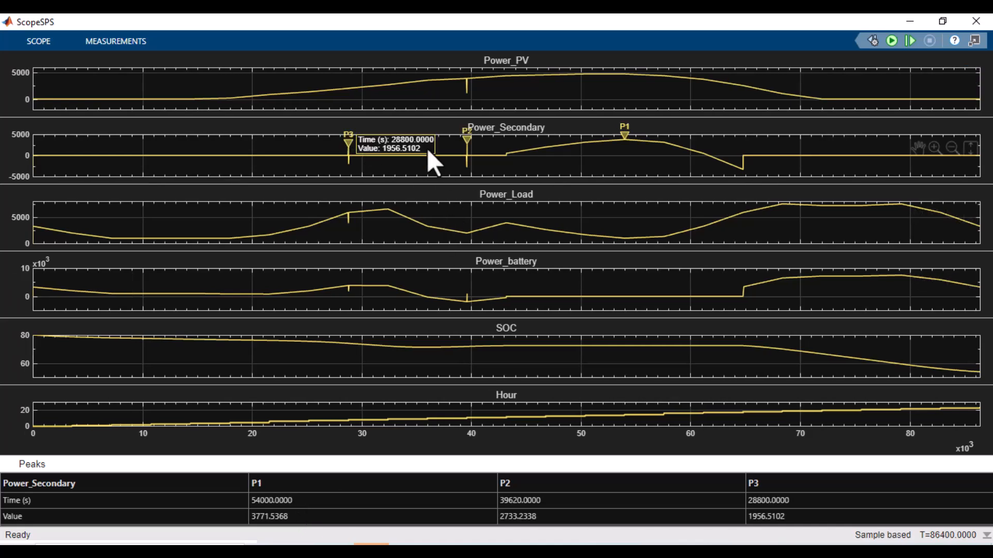
pyautogui.moveTo(349, 145)
pyautogui.moveTo(466, 143)
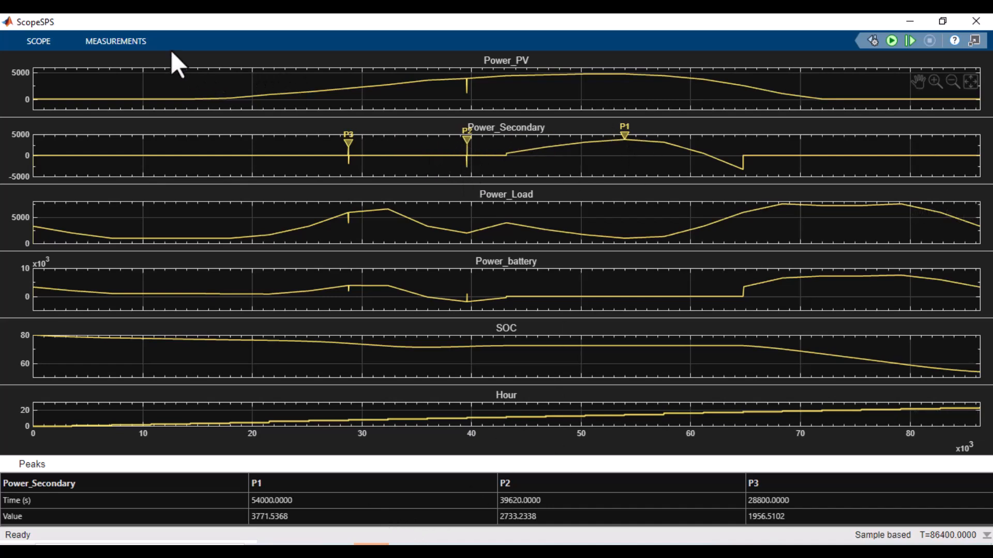
# Step: Switch the Peak Finder channel to SOC
pyautogui.click(142, 39)
pyautogui.click(155, 90)
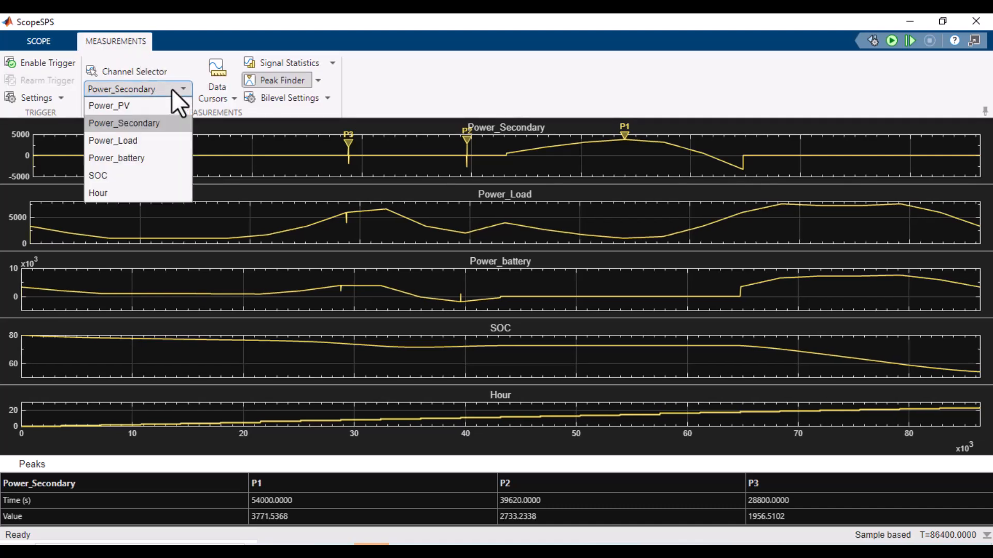
pyautogui.click(139, 175)
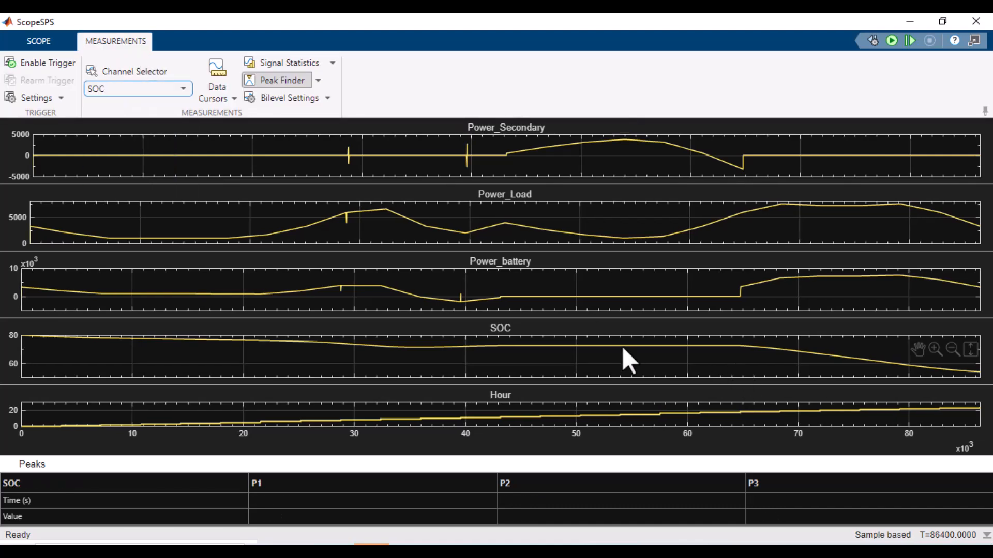
# Step: Set the model's stop time to 2*24*60*60 and run the simulation
pyautogui.click(910, 21)
pyautogui.write('2')
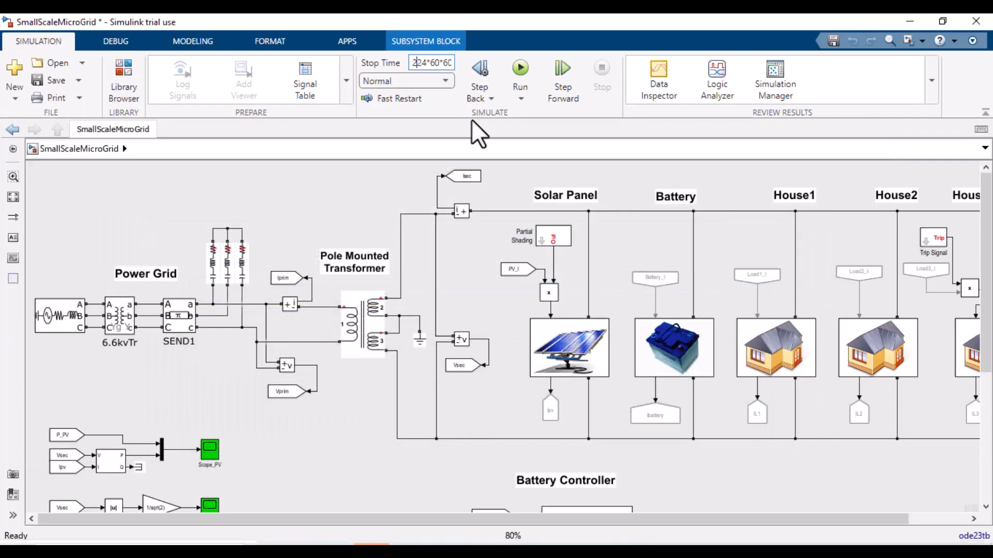
pyautogui.write('*')
pyautogui.hotkey('ctrl', 't')
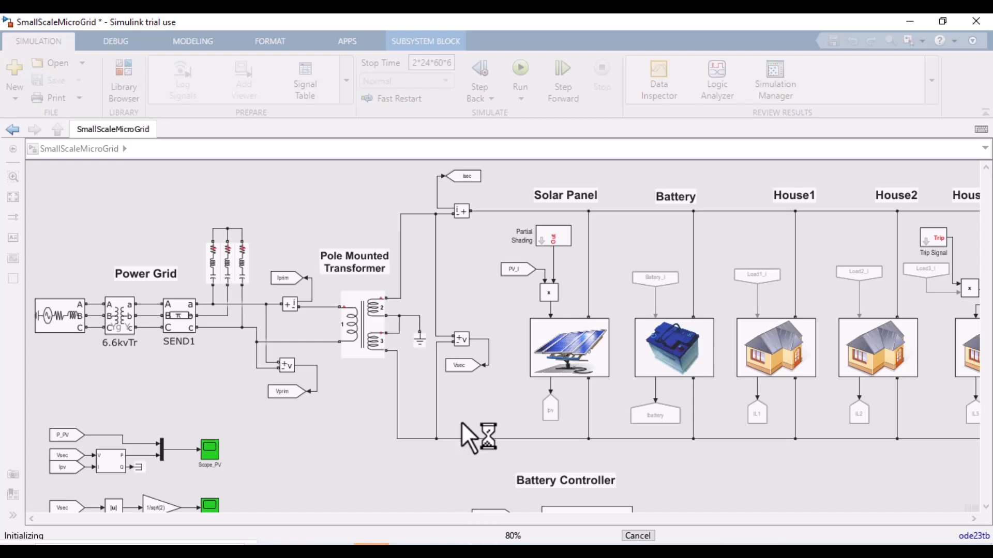
# Step: Open the ScopeSPS window to view the new simulation results
pyautogui.click(380, 311)
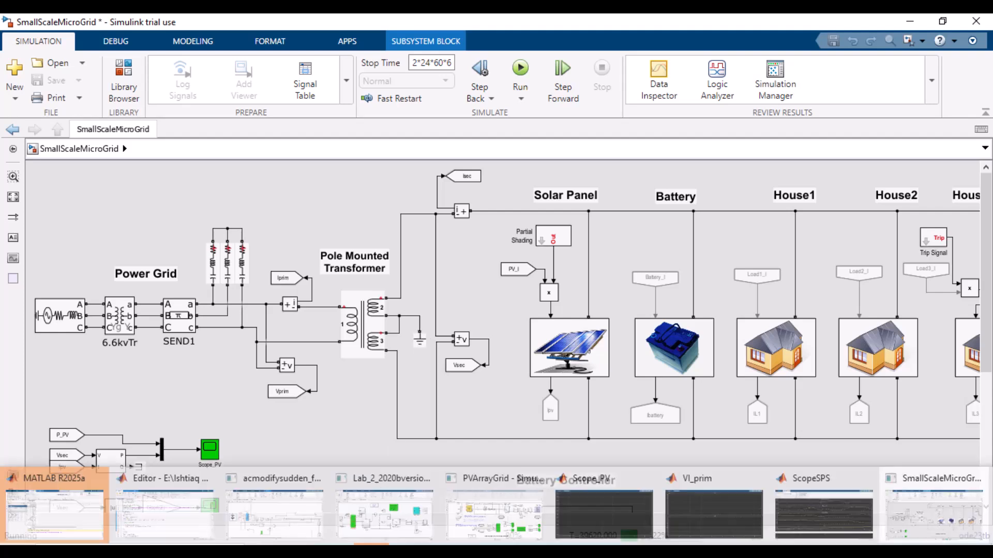
pyautogui.moveTo(433, 296)
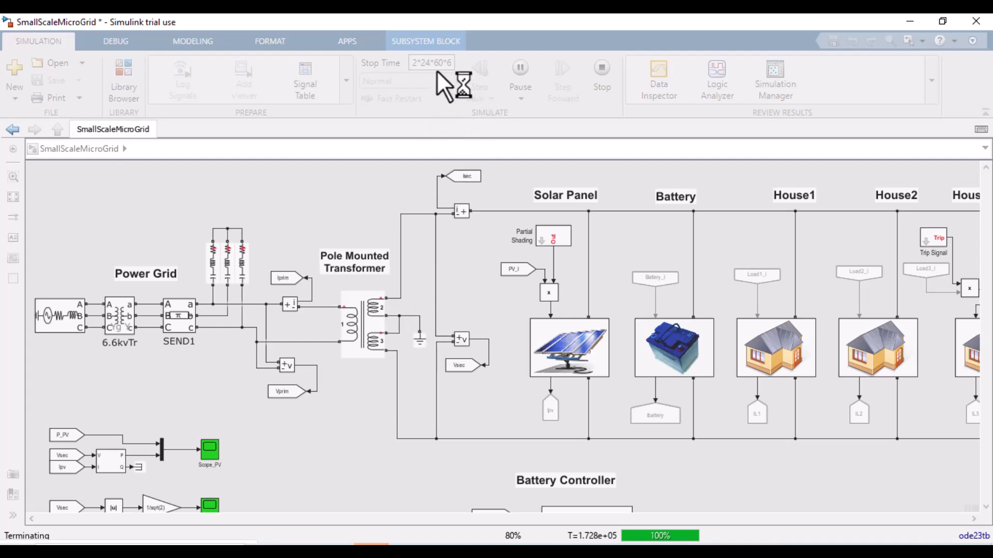
pyautogui.moveTo(371, 544)
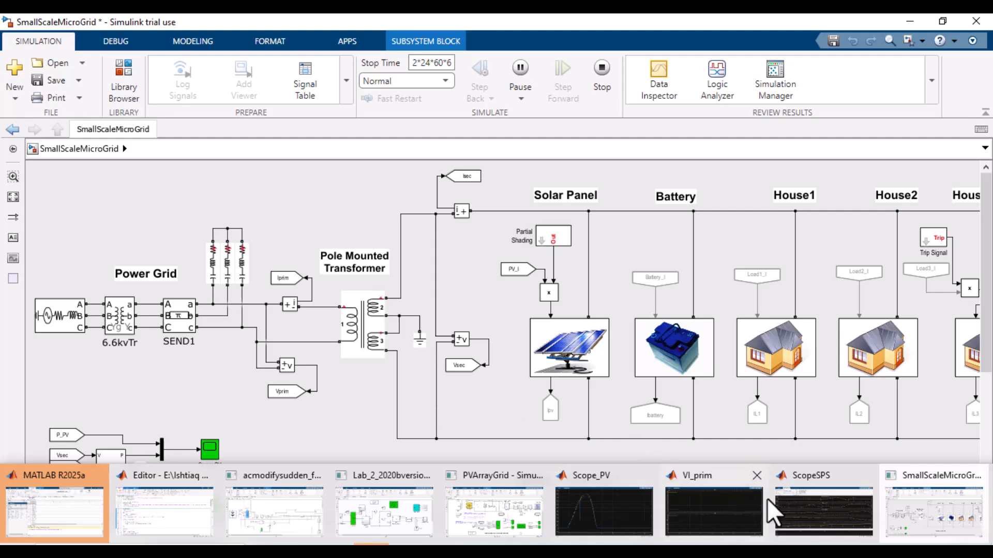
pyautogui.click(817, 517)
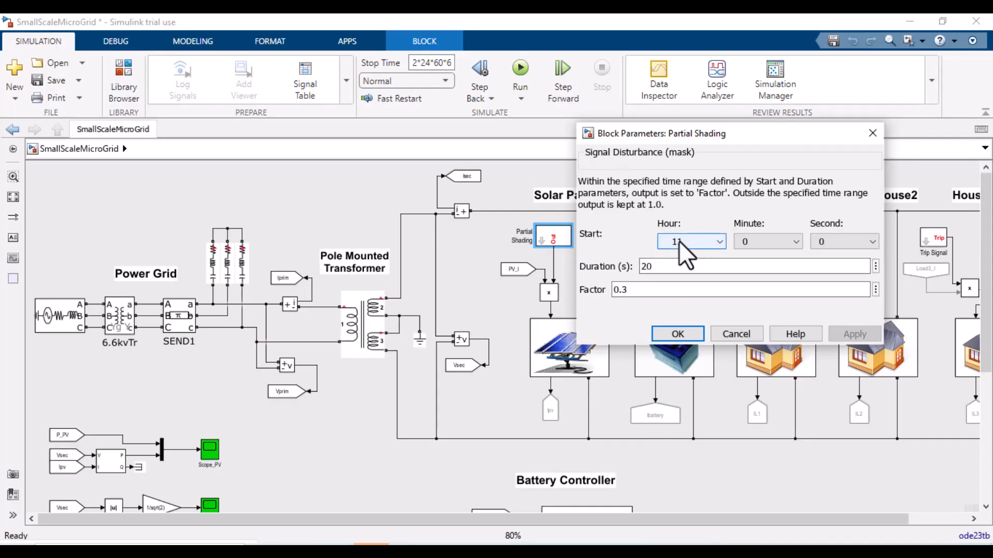
# Step: Review the Partial Shading and Trip Signal block parameters, closing both dialogs without changes
pyautogui.click(720, 333)
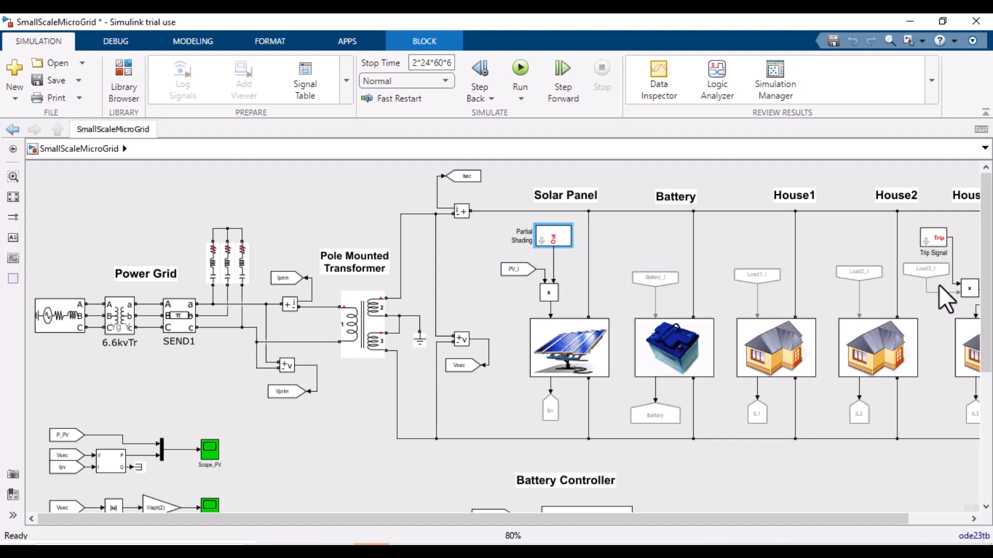
pyautogui.click(936, 241)
pyautogui.doubleClick(937, 241)
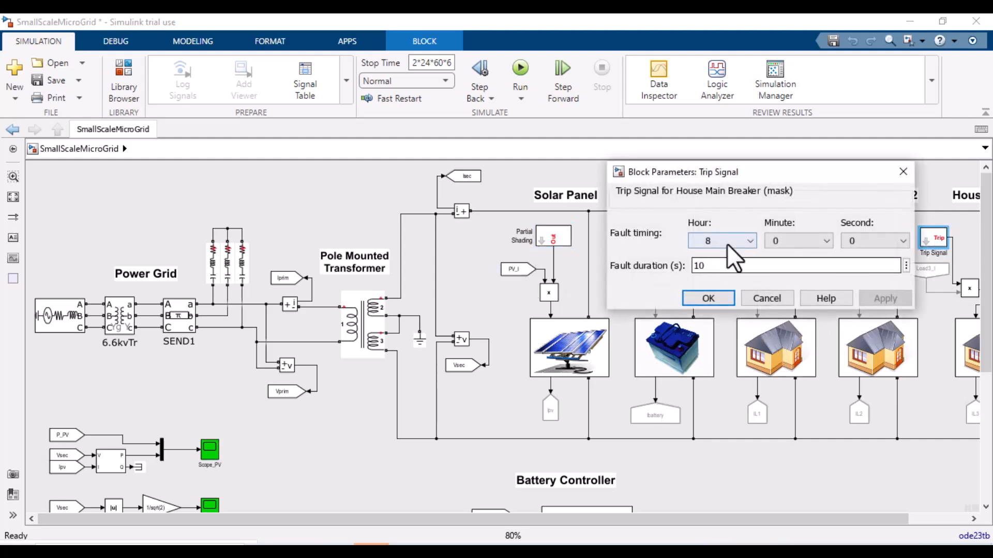
pyautogui.click(710, 295)
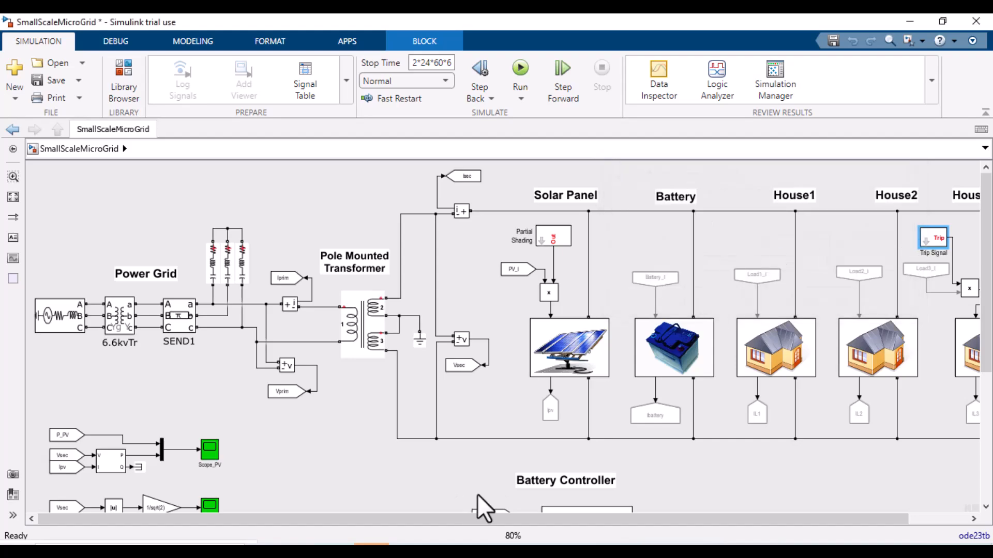
# Step: Pan the top-level model and inspect the solar panel PV subsystem block
pyautogui.hscroll(2, 433, 518)
pyautogui.moveTo(433, 551)
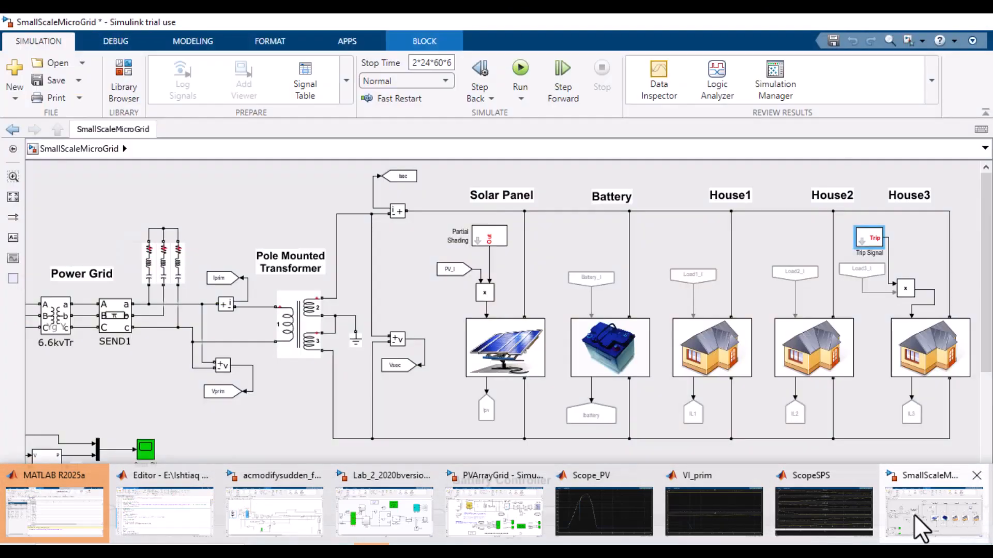
pyautogui.click(919, 524)
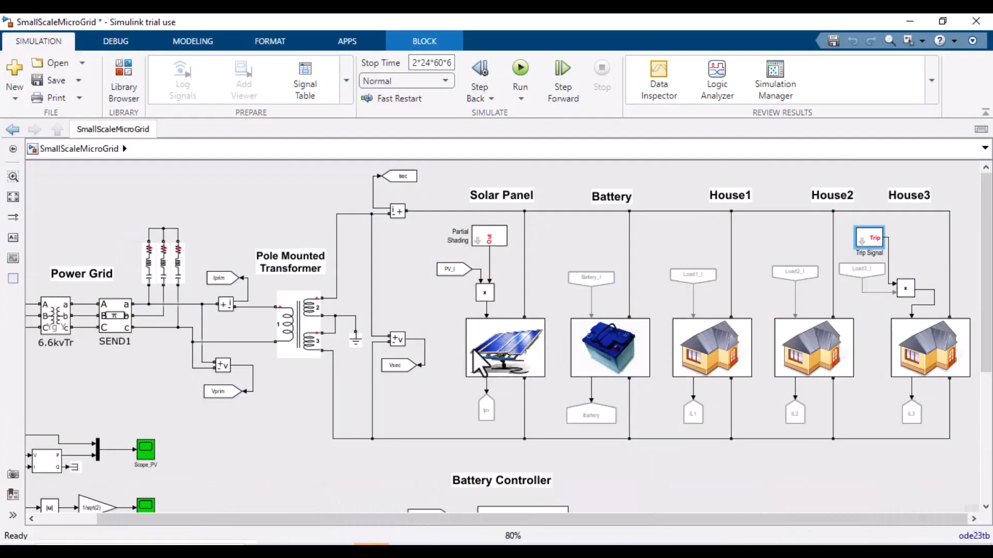
pyautogui.click(489, 357)
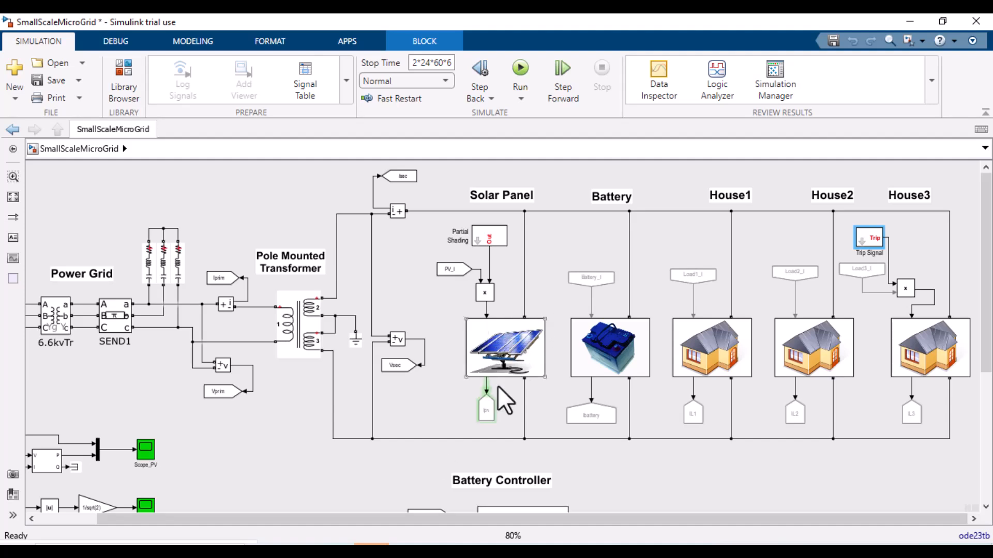
pyautogui.click(520, 357)
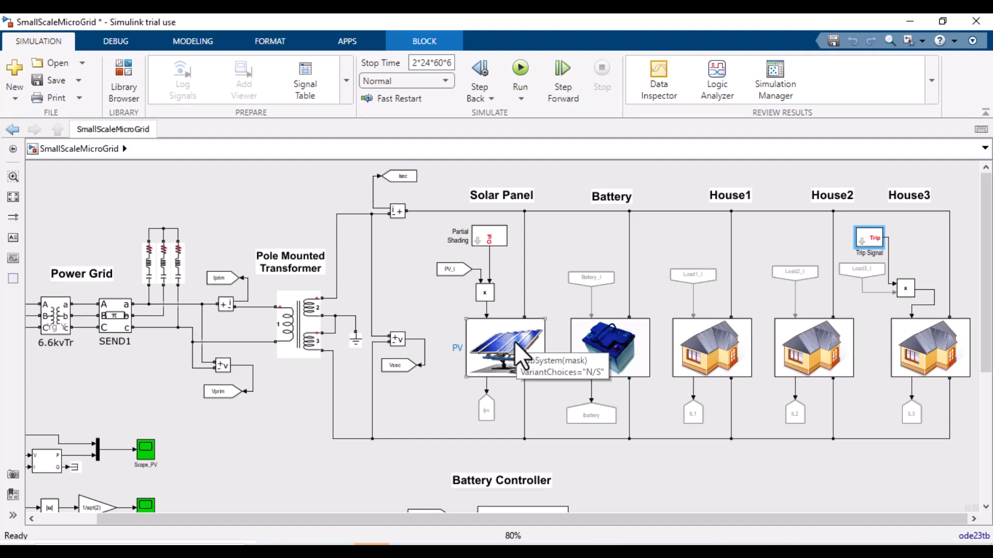
# Step: Switch to the 2021_DataSet.xlsx workbook to view its hourly weather and load data, then return to the model
pyautogui.click(661, 357)
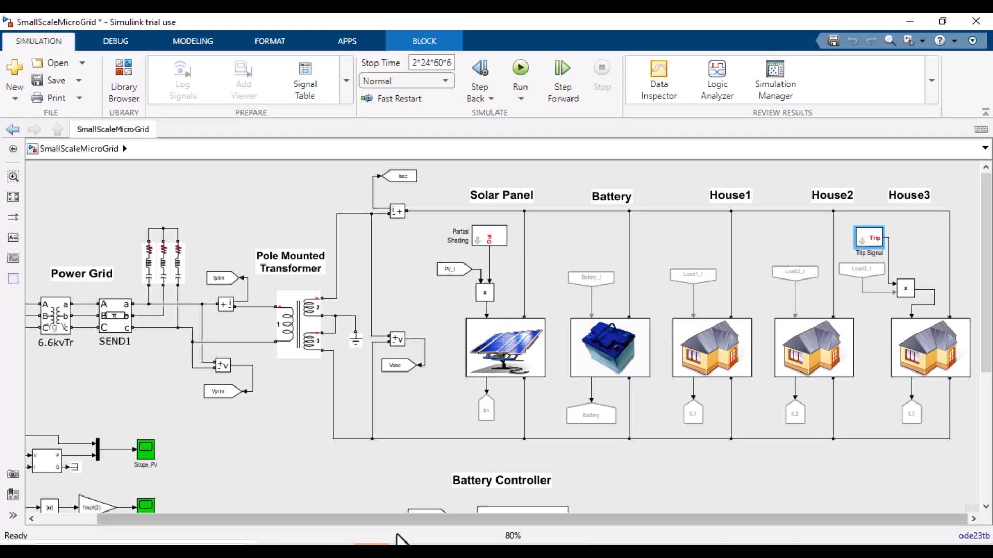
pyautogui.moveTo(402, 539)
pyautogui.moveTo(464, 512)
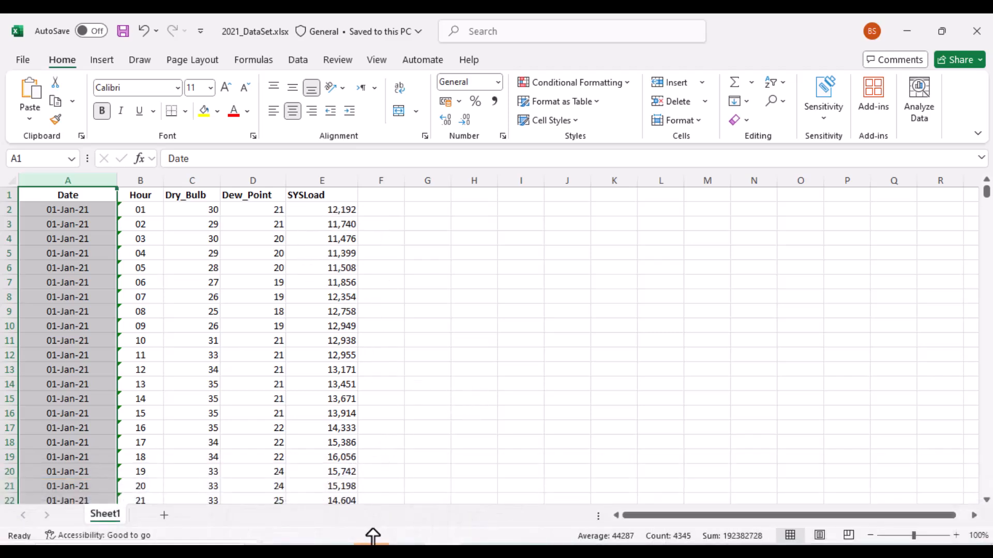
pyautogui.moveTo(372, 548)
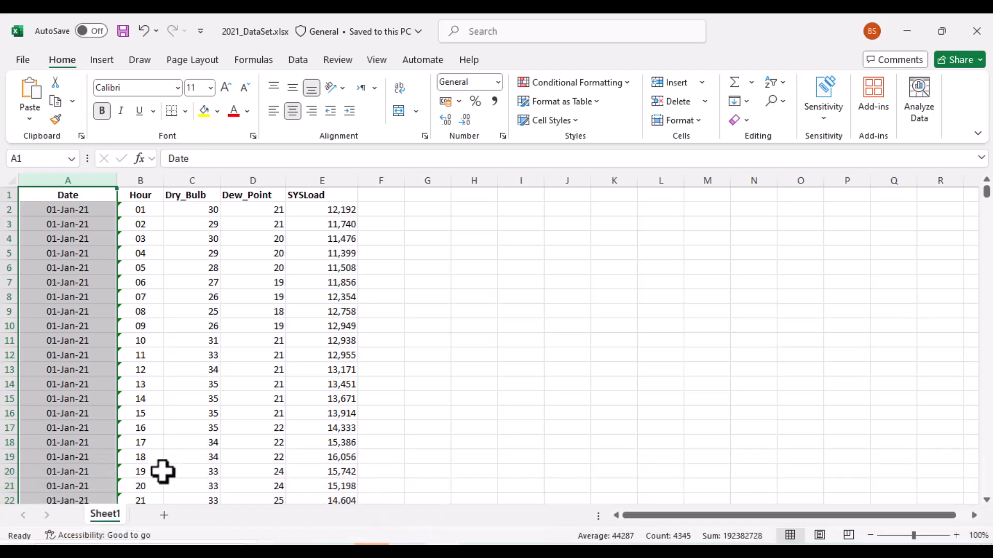
pyautogui.click(916, 523)
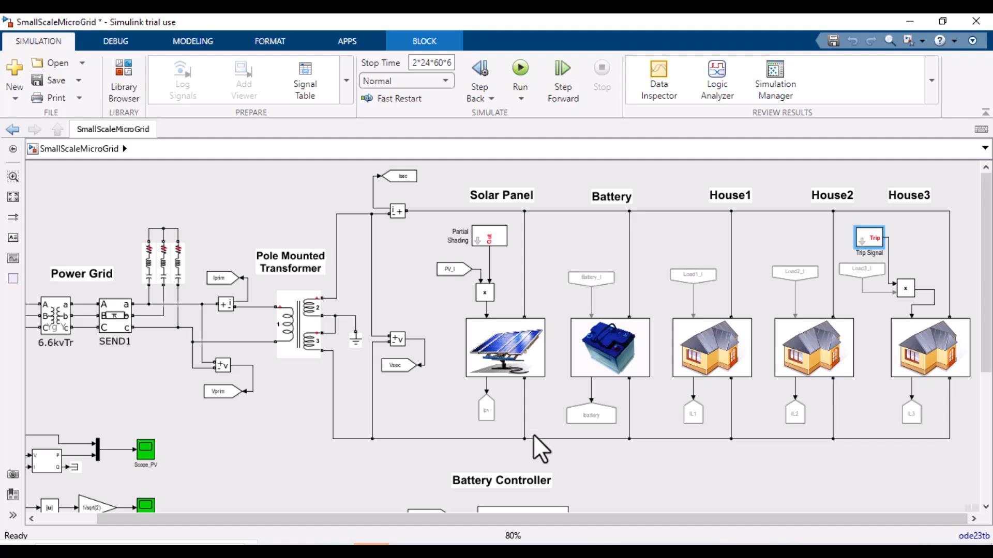
# Step: Switch to the Lab_2_2020bversion model, open the MPPT Control function inside the MPPT subsystem, and read its Perturb & Observe code
pyautogui.moveTo(372, 547)
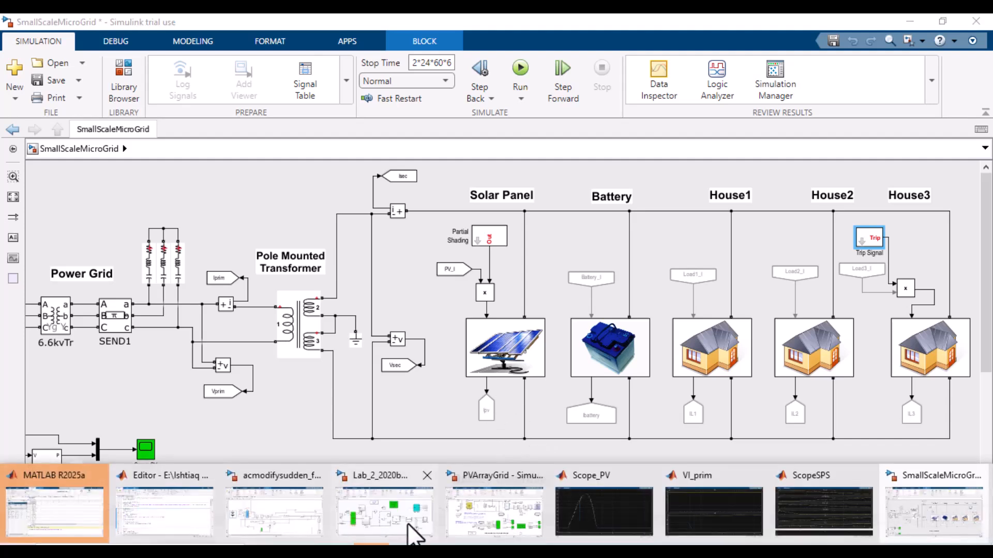
pyautogui.moveTo(414, 528)
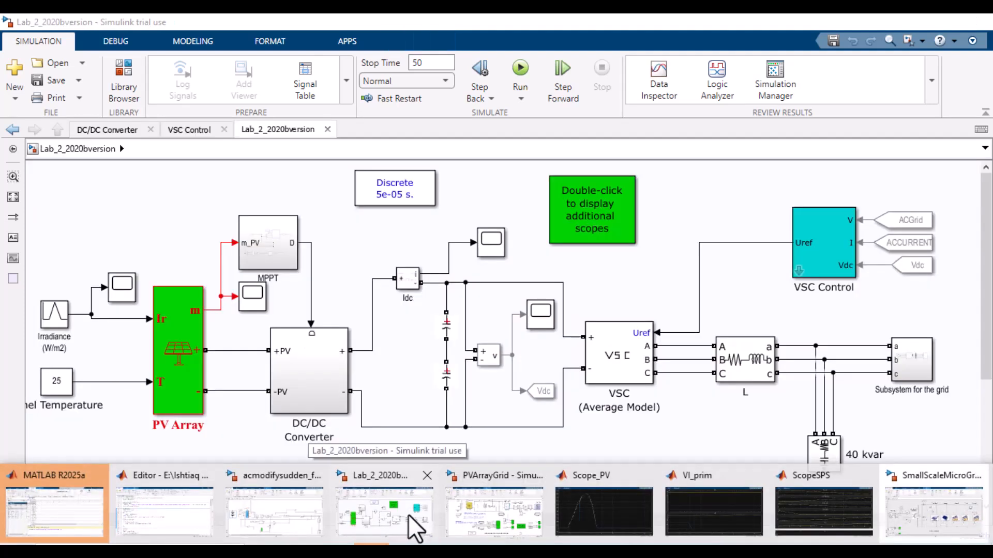
pyautogui.click(410, 516)
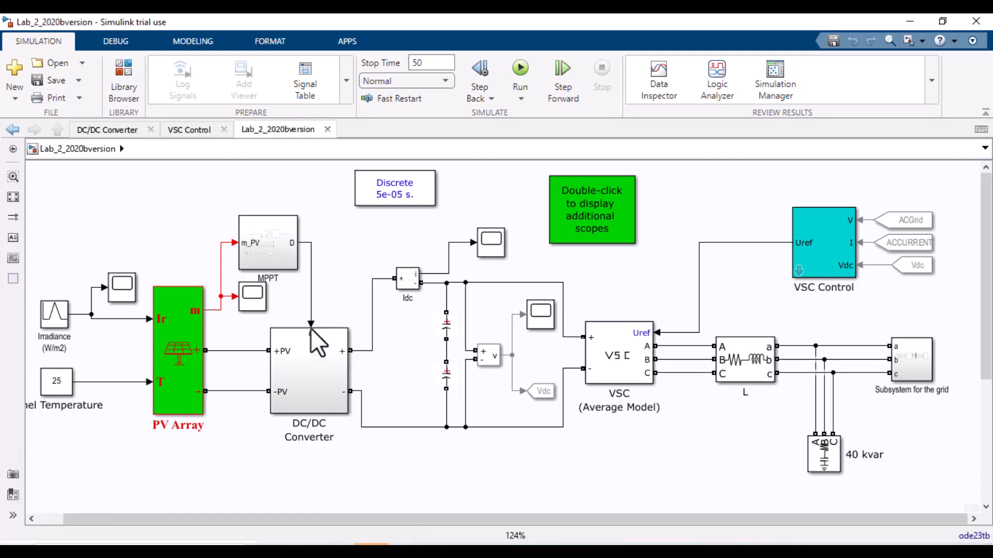
pyautogui.doubleClick(270, 255)
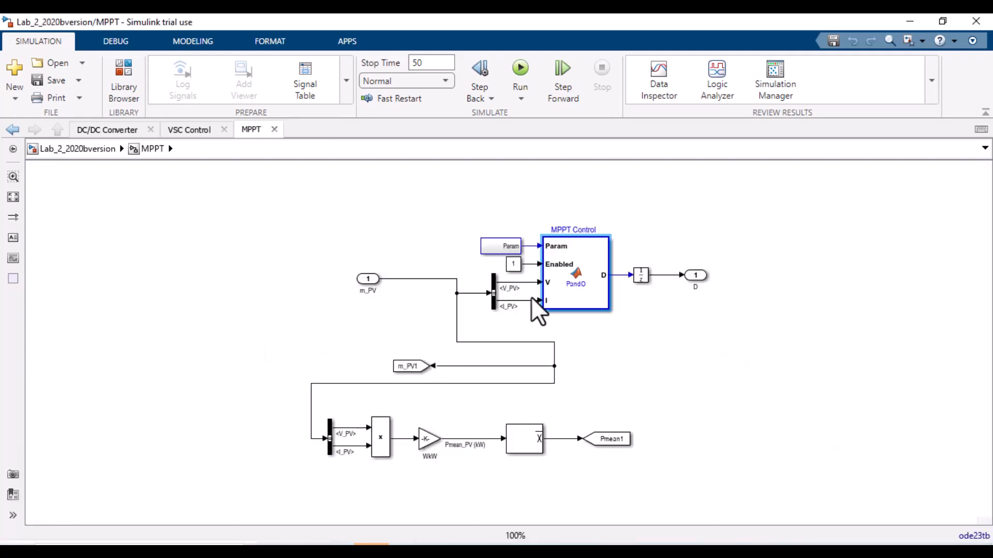
pyautogui.doubleClick(566, 281)
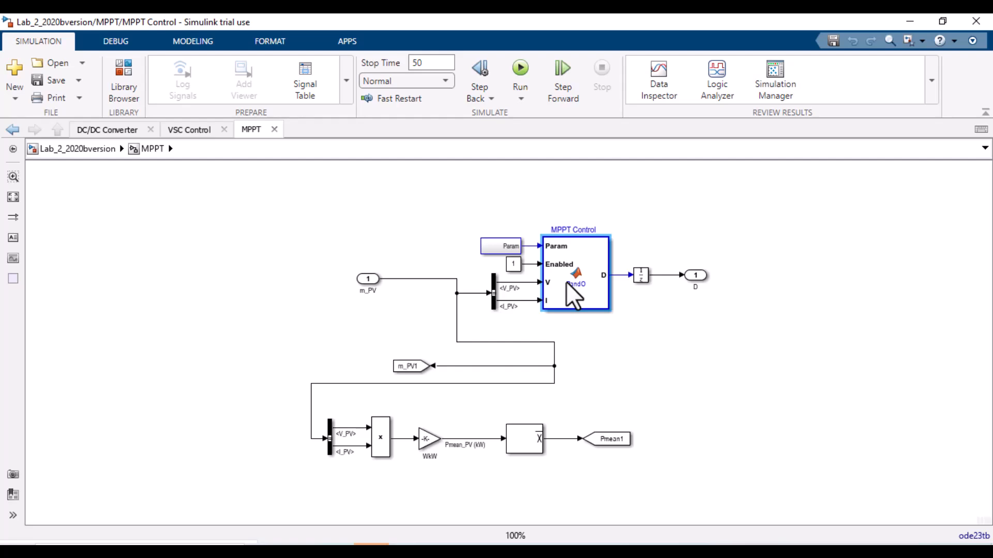
pyautogui.scroll(-2, 211, 336)
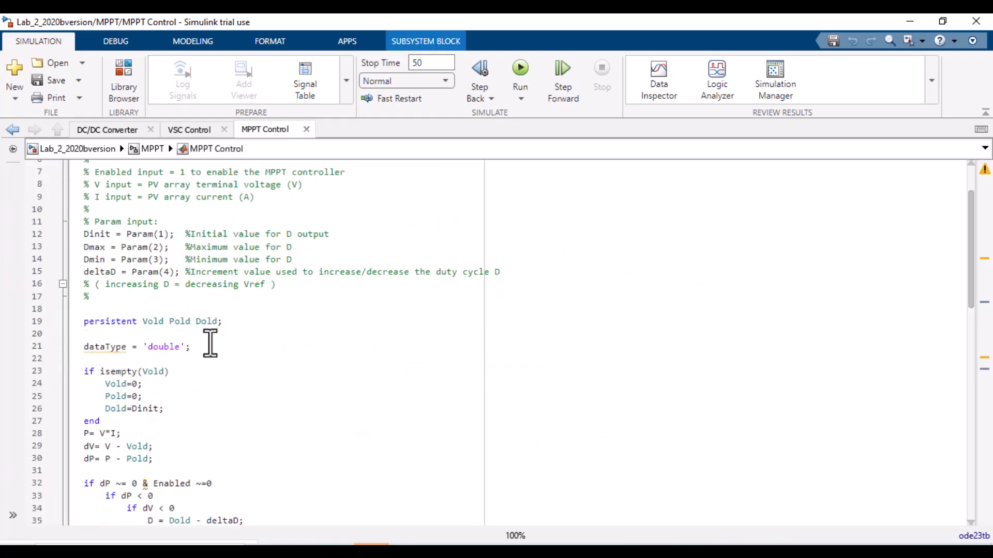
pyautogui.scroll(-20, 210, 344)
pyautogui.scroll(20, 206, 395)
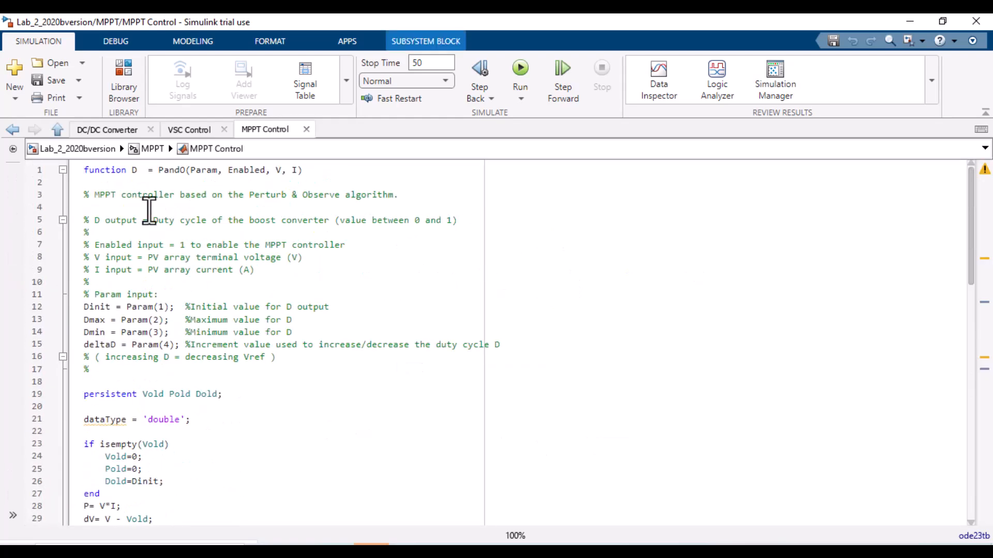
pyautogui.click(153, 149)
pyautogui.click(80, 148)
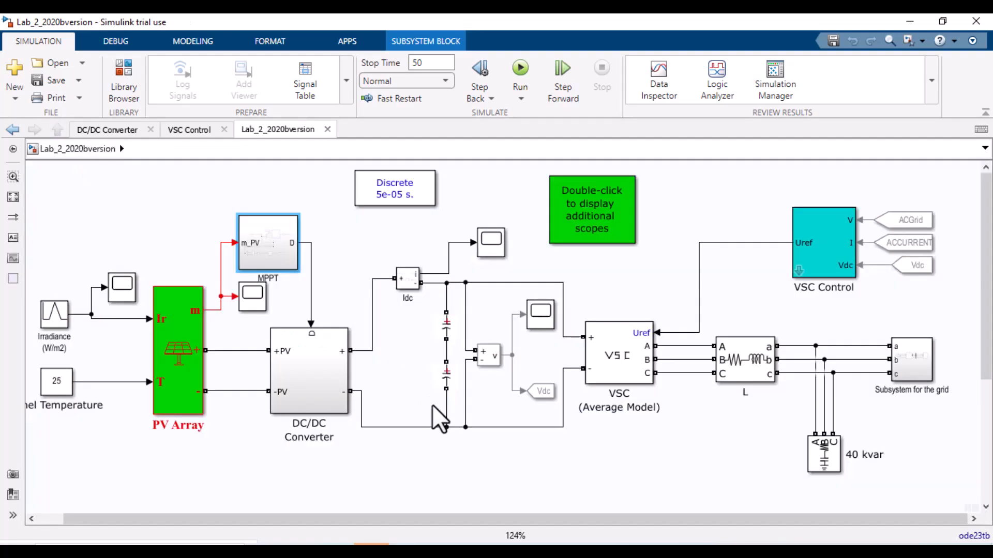
# Step: Scroll through the rows of the 2021_DataSet.xlsx workbook, then minimize it
pyautogui.moveTo(399, 538)
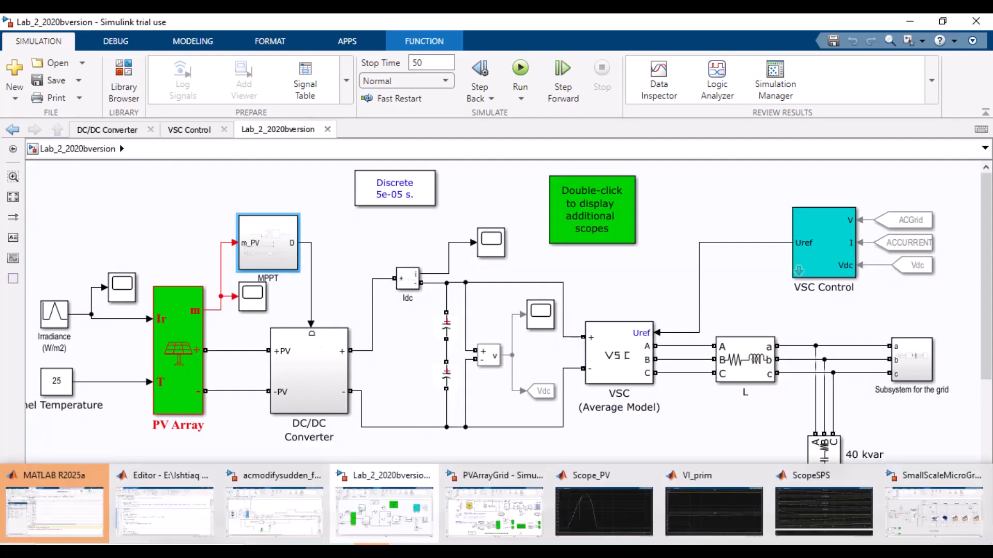
pyautogui.moveTo(525, 513)
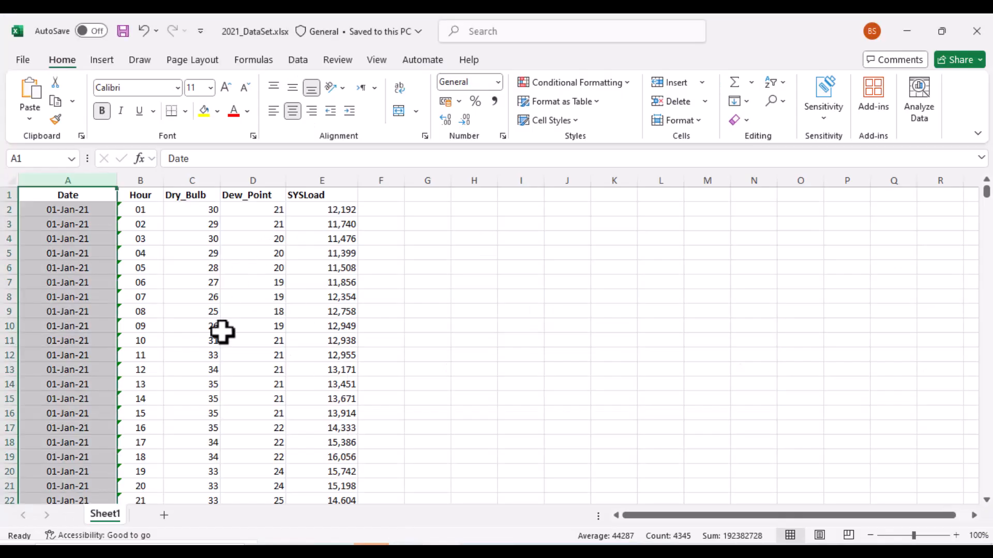
pyautogui.scroll(-20, 223, 334)
pyautogui.scroll(-20, 222, 334)
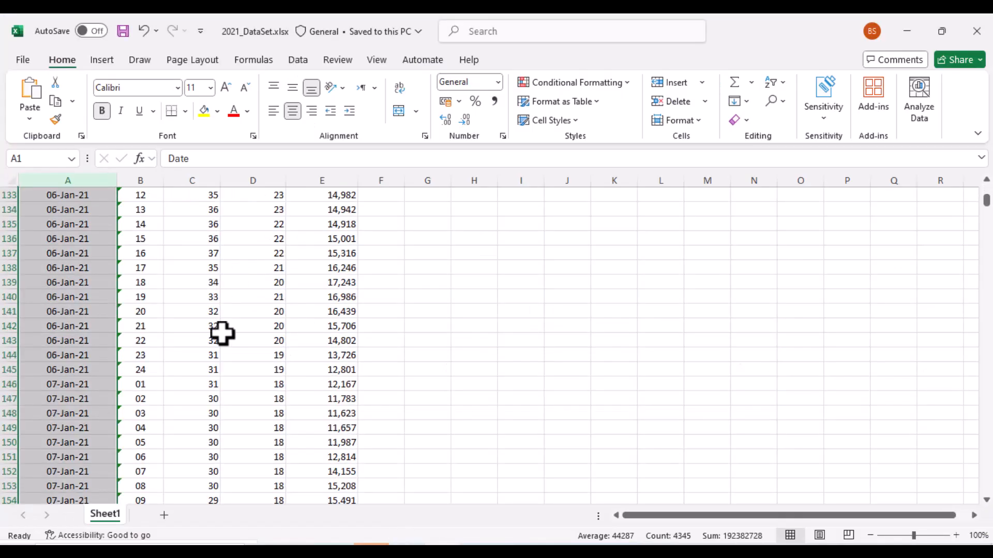
pyautogui.scroll(7, 371, 362)
pyautogui.scroll(11, 371, 362)
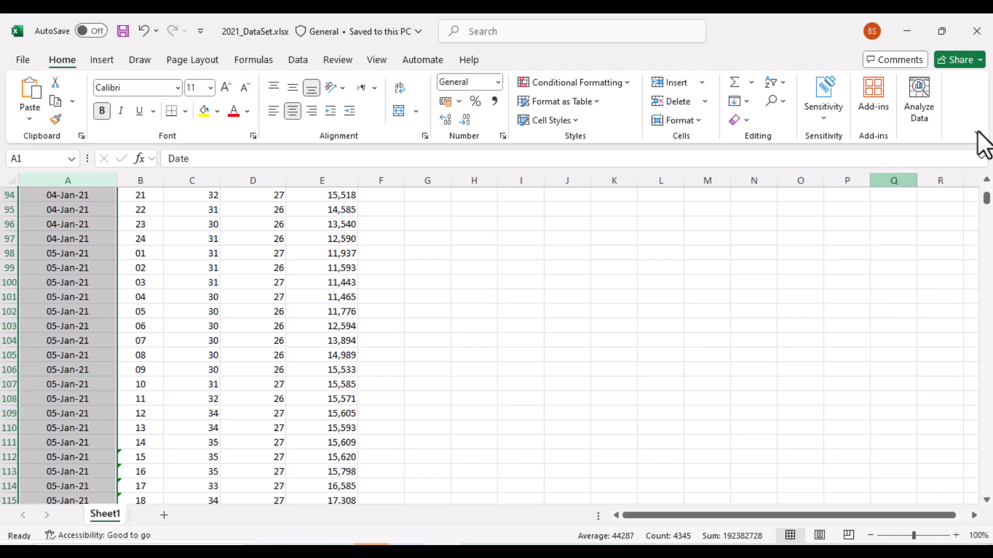
pyautogui.click(907, 31)
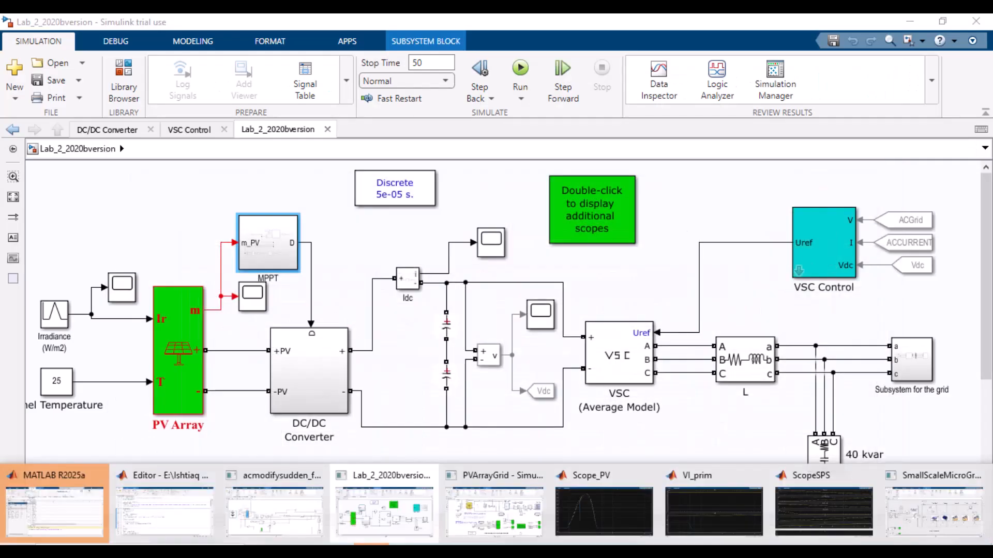
# Step: Switch to the acmodifysudden_fault_analysis_connected_TO_strong_GRIDnew model and inspect its battery, IGBT inverter and LC filter blocks
pyautogui.click(908, 531)
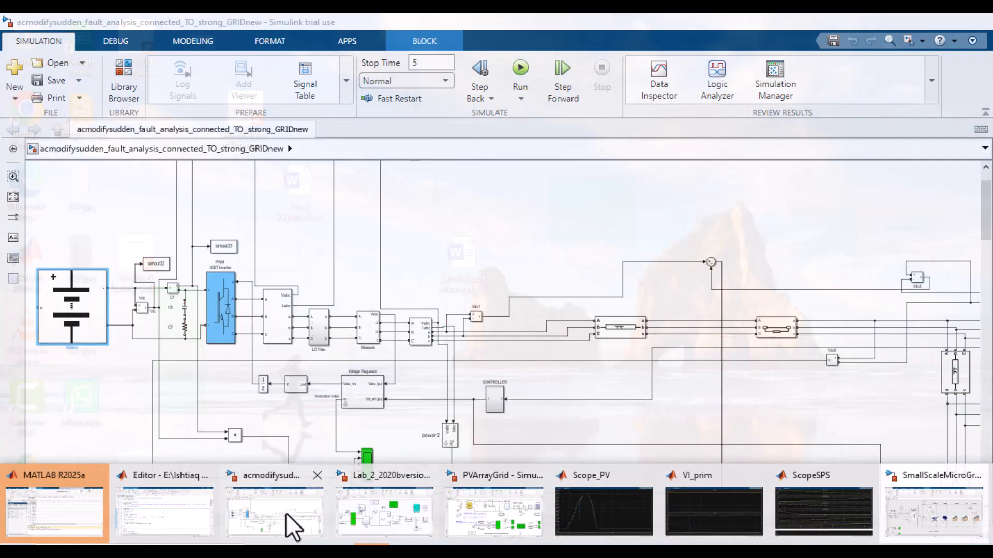
pyautogui.click(291, 525)
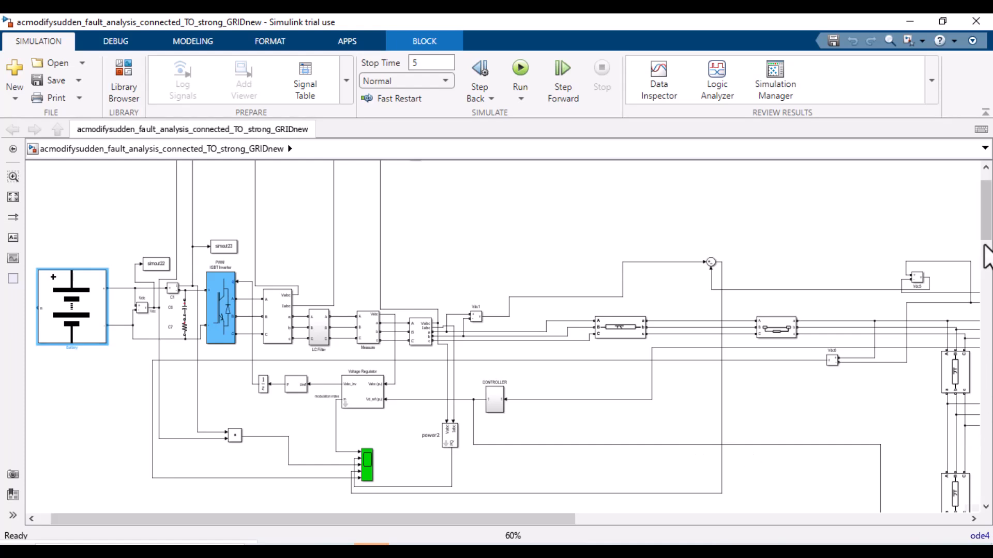
pyautogui.scroll(2, 987, 207)
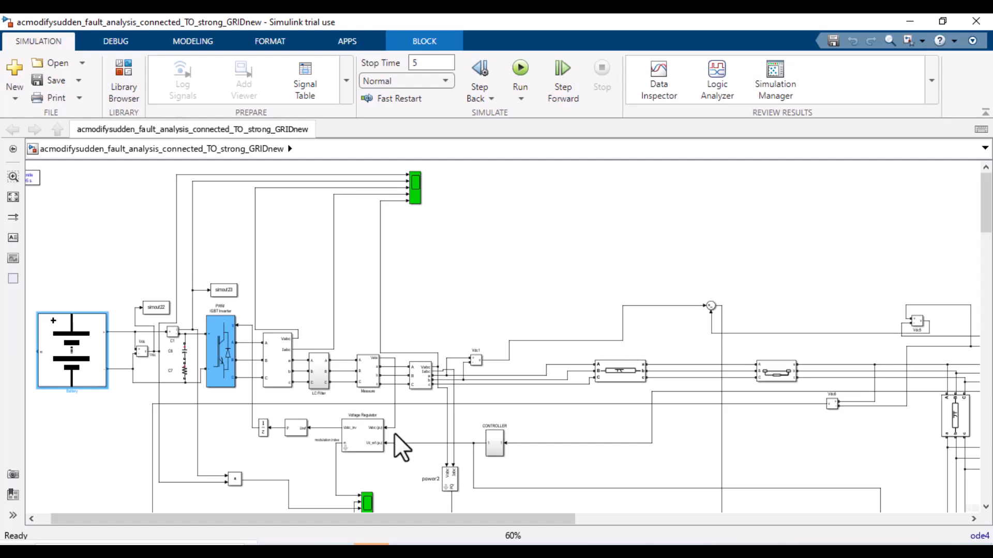
pyautogui.moveTo(496, 552)
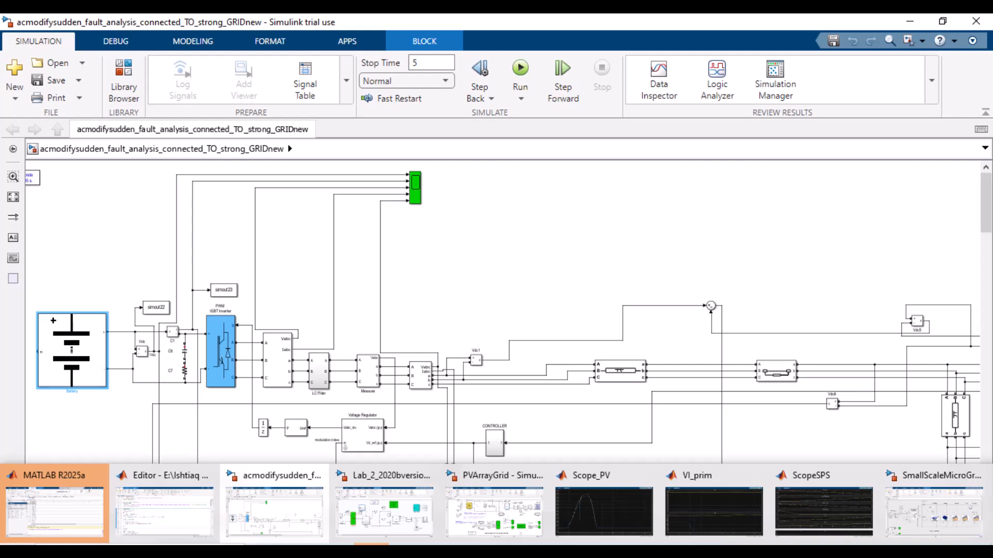
pyautogui.click(401, 287)
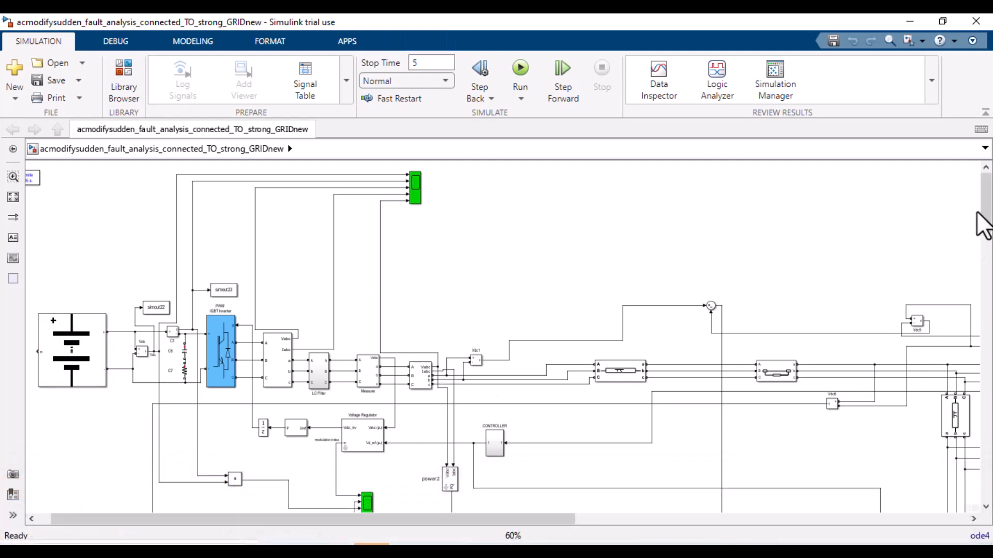
pyautogui.moveTo(986, 201)
pyautogui.mouseDown()
pyautogui.moveTo(988, 318)
pyautogui.moveTo(987, 215)
pyautogui.mouseUp()
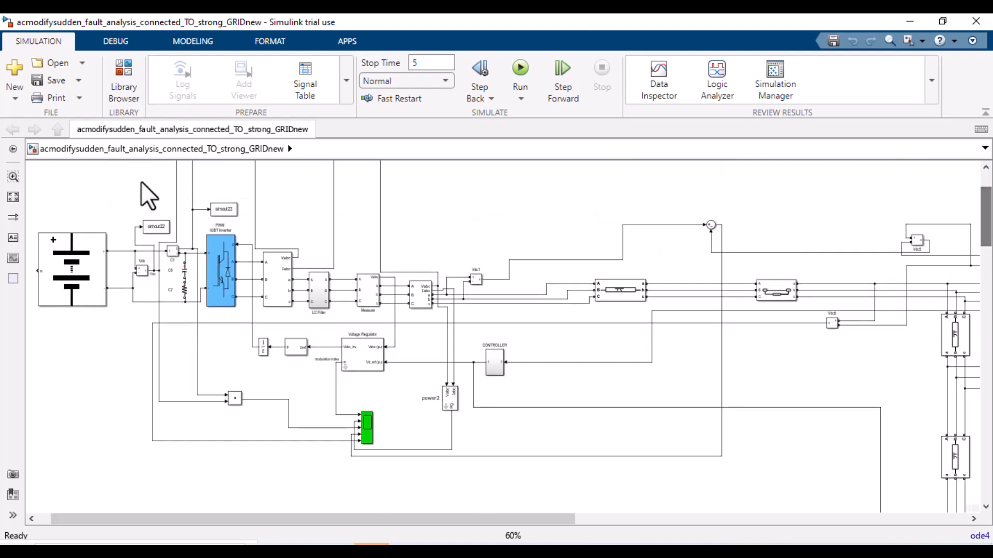
pyautogui.click(226, 287)
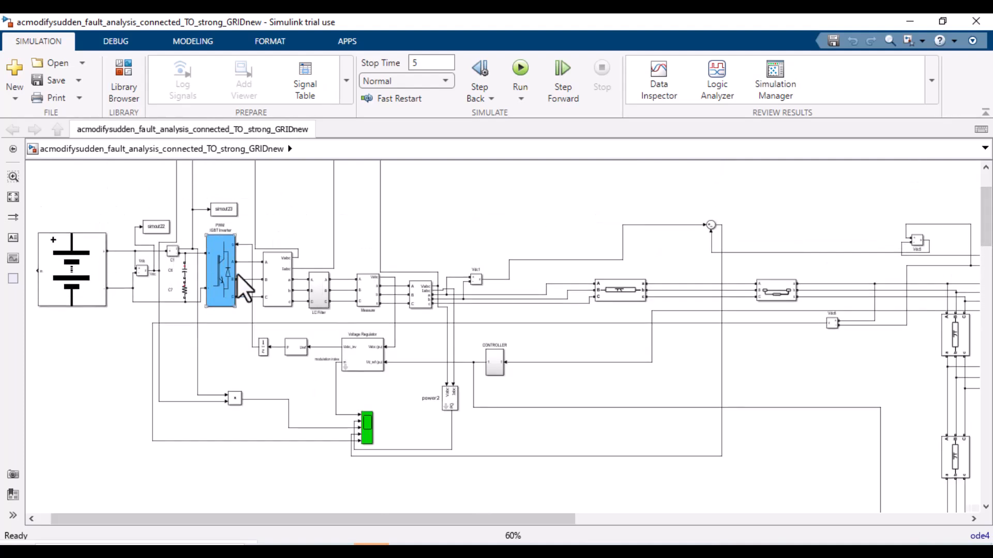
pyautogui.click(364, 302)
pyautogui.click(317, 297)
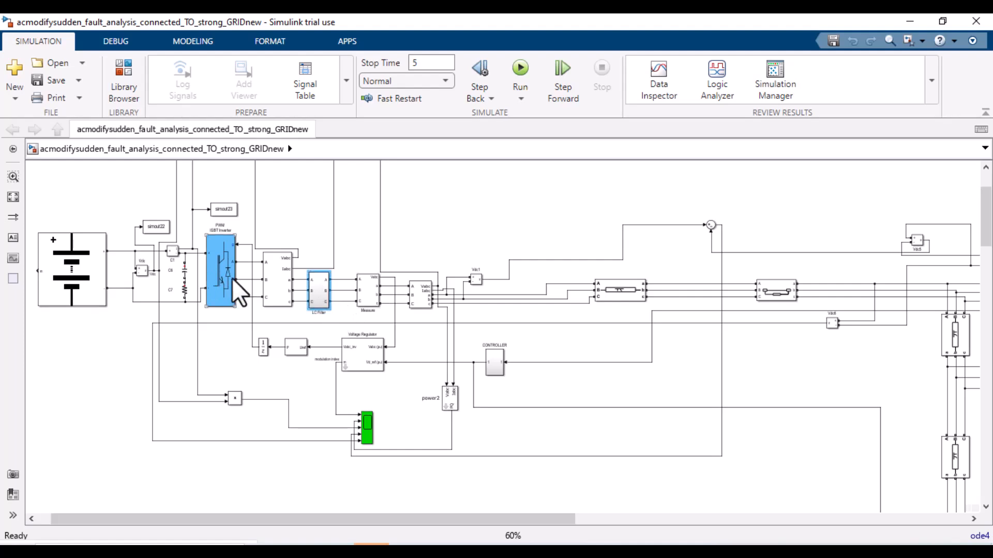
pyautogui.click(236, 292)
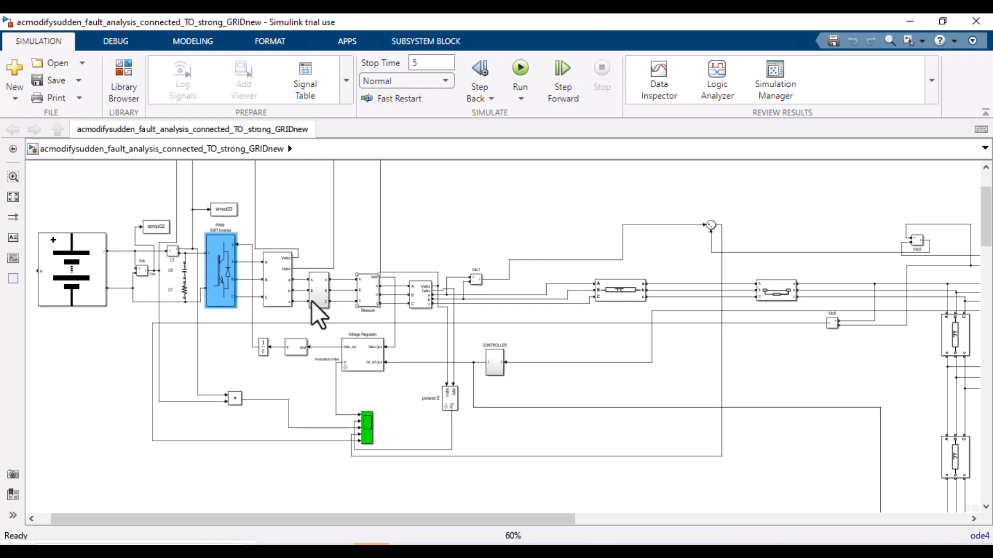
pyautogui.click(320, 286)
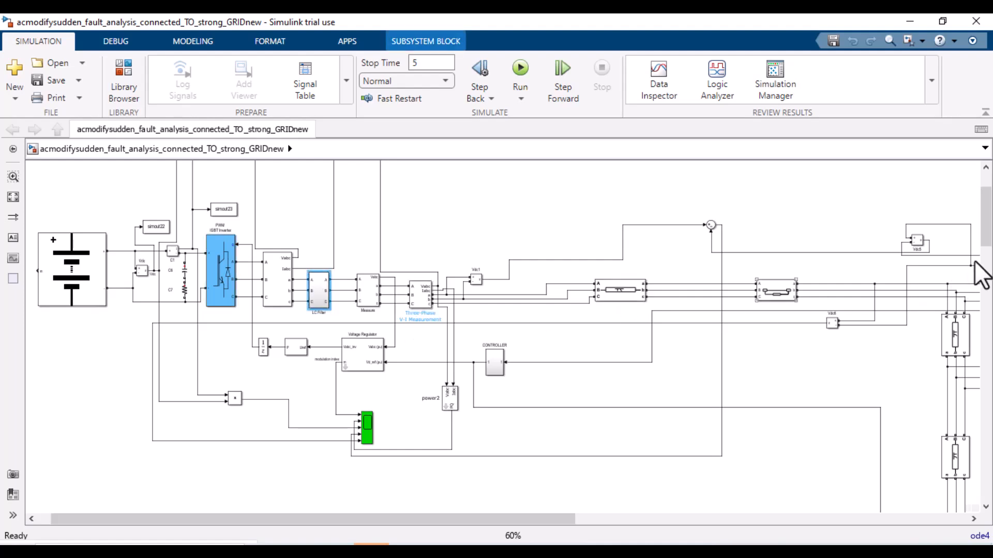
# Step: Pan through the rest of the fault analysis model to inspect the grid side, load branches, SOFC and PV array sections
pyautogui.moveTo(505, 516); pyautogui.dragTo(874, 526)
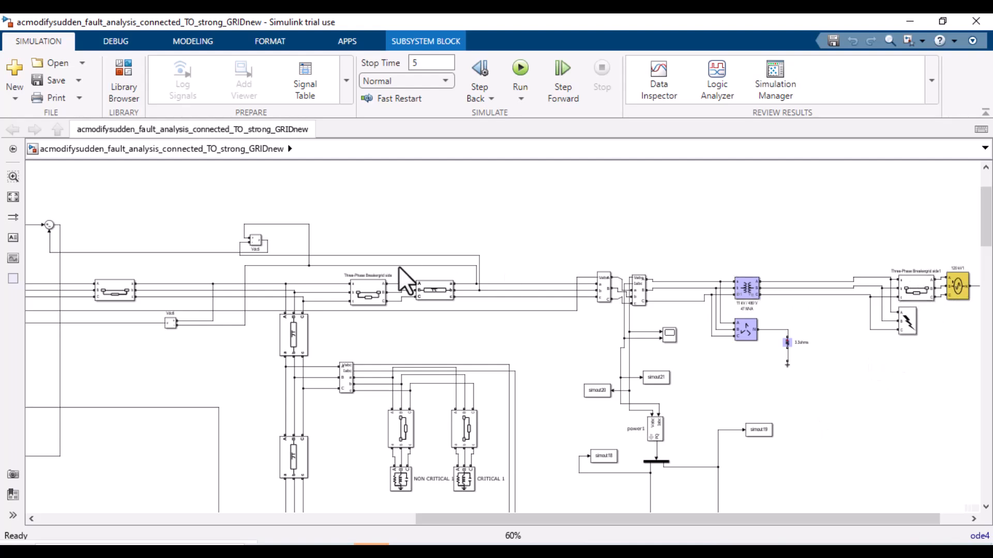
pyautogui.click(268, 272)
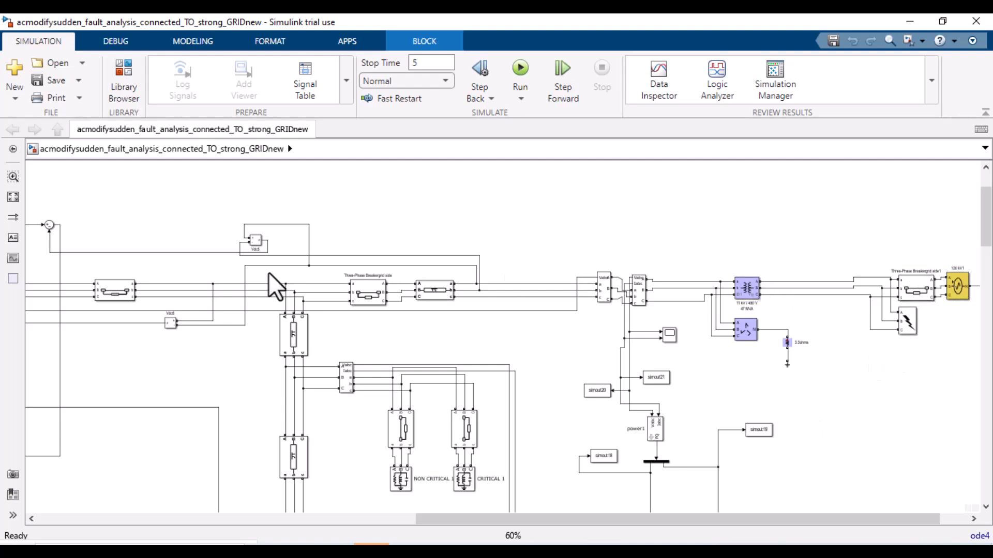
pyautogui.click(641, 281)
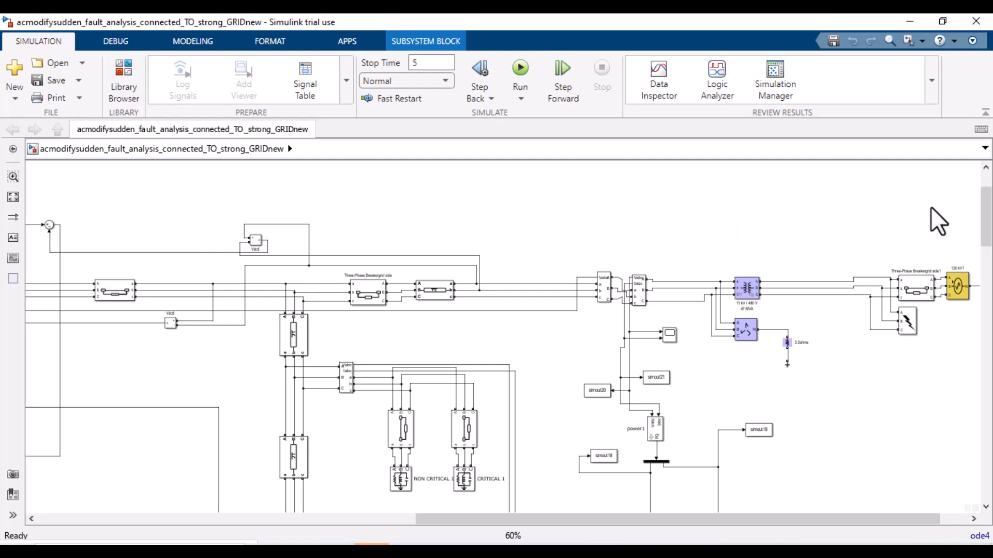
pyautogui.moveTo(983, 212); pyautogui.dragTo(984, 286)
pyautogui.click(531, 493)
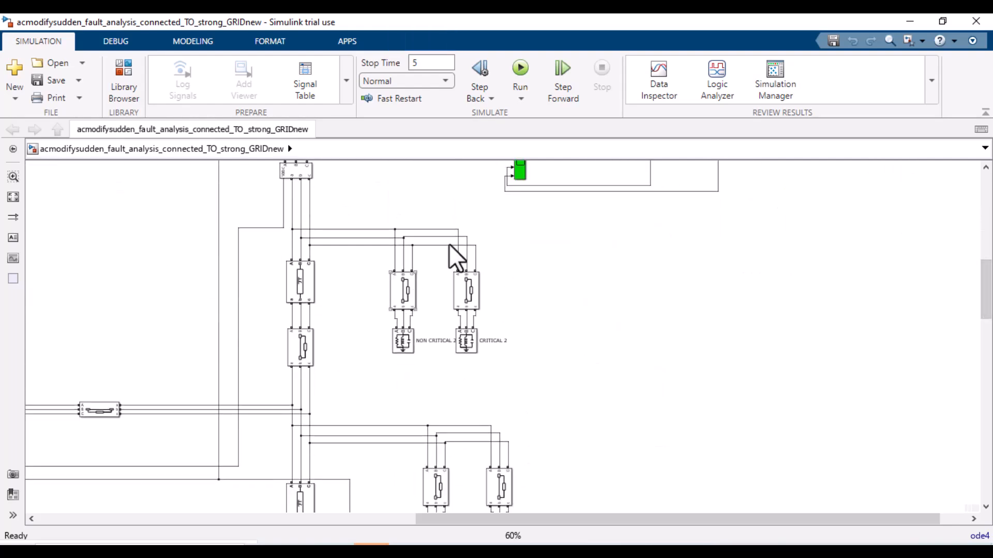
pyautogui.moveTo(458, 522); pyautogui.dragTo(107, 489)
pyautogui.moveTo(987, 302)
pyautogui.mouseDown()
pyautogui.moveTo(987, 263)
pyautogui.moveTo(986, 308)
pyautogui.mouseUp()
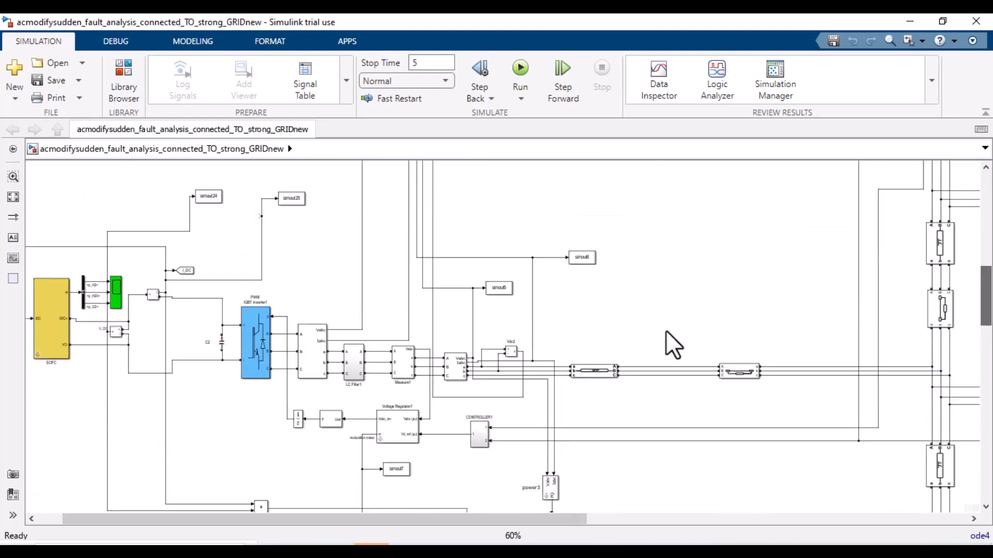
pyautogui.moveTo(192, 515); pyautogui.dragTo(111, 505)
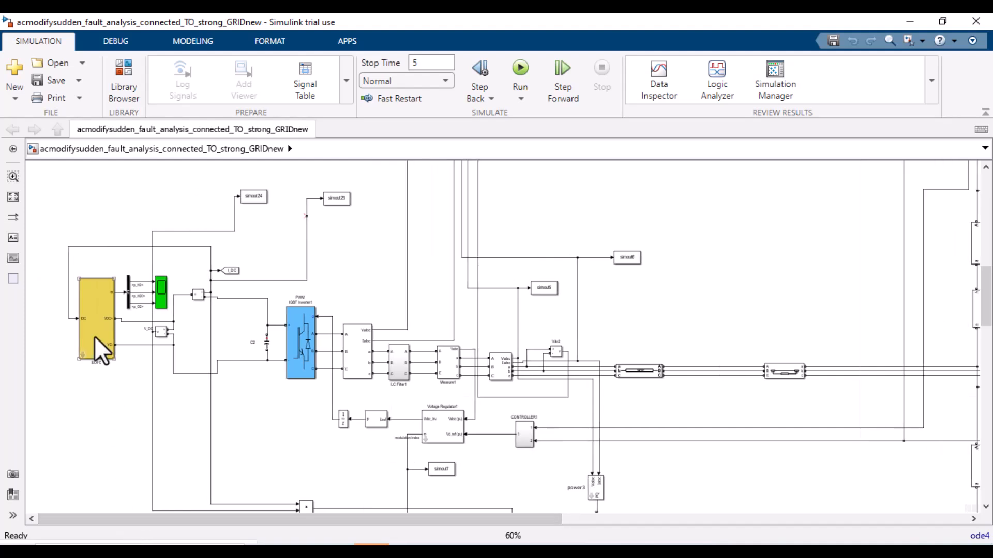
pyautogui.click(721, 358)
pyautogui.moveTo(988, 307); pyautogui.dragTo(988, 396)
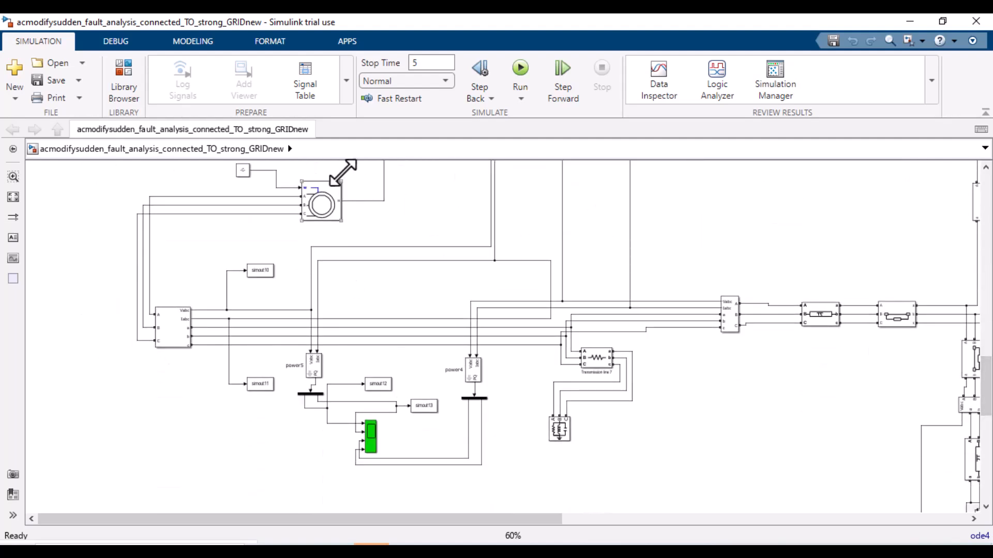
pyautogui.moveTo(985, 385); pyautogui.dragTo(984, 483)
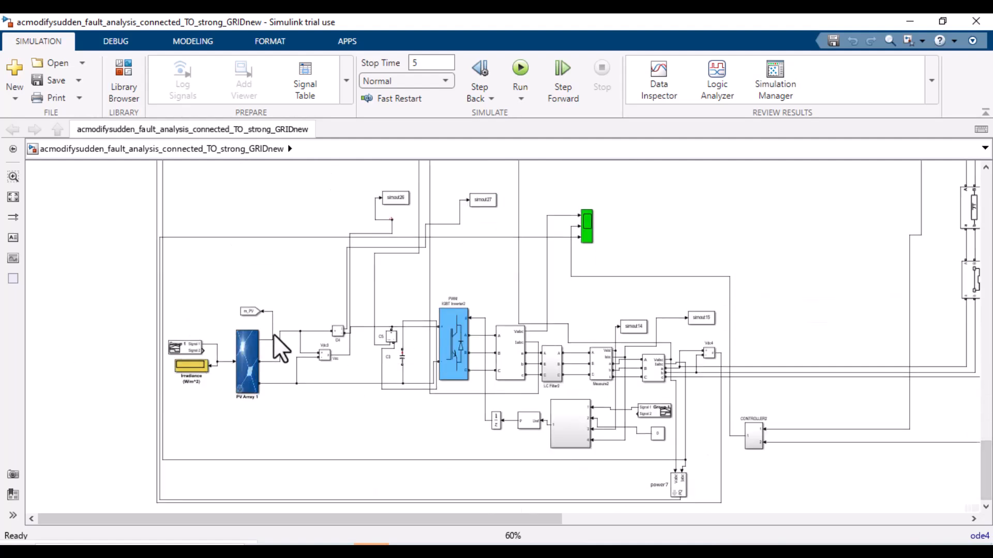
# Step: Set the fault analysis model's stop time to 1 and run the simulation
pyautogui.moveTo(371, 544)
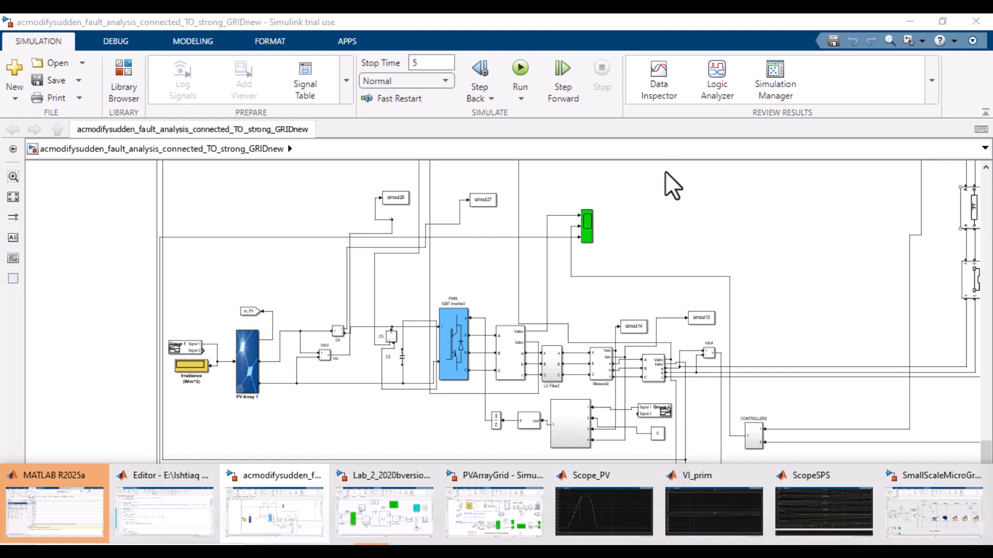
pyautogui.doubleClick(425, 61)
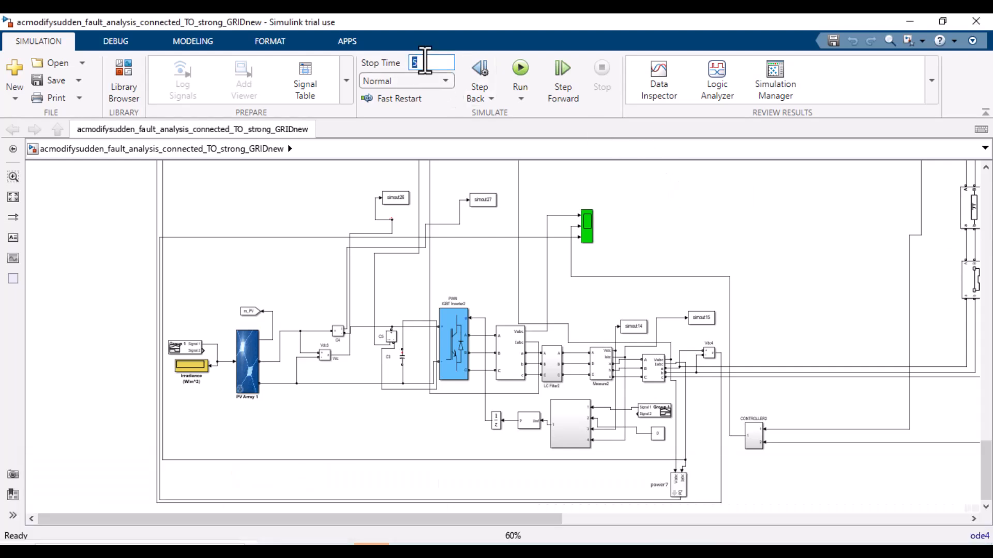
pyautogui.write('1')
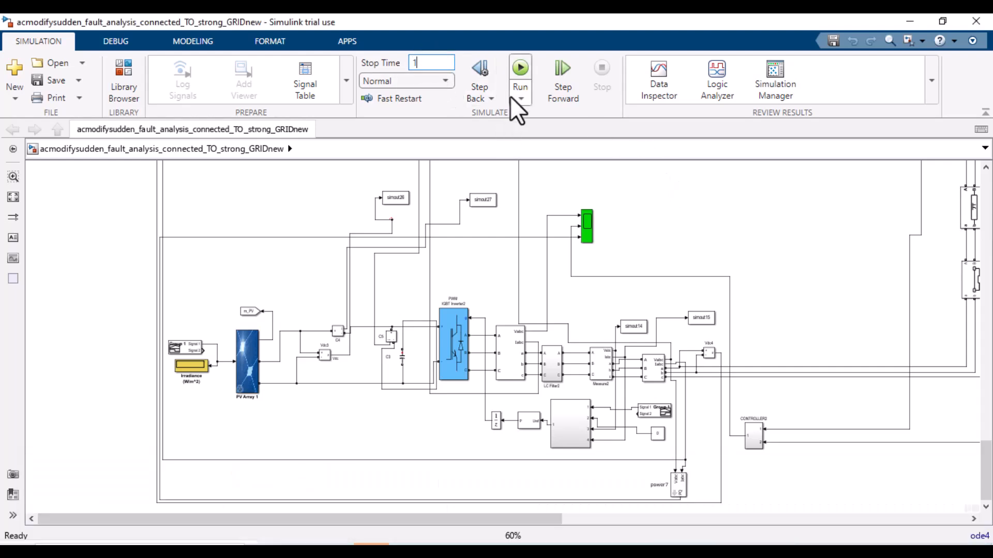
pyautogui.click(518, 66)
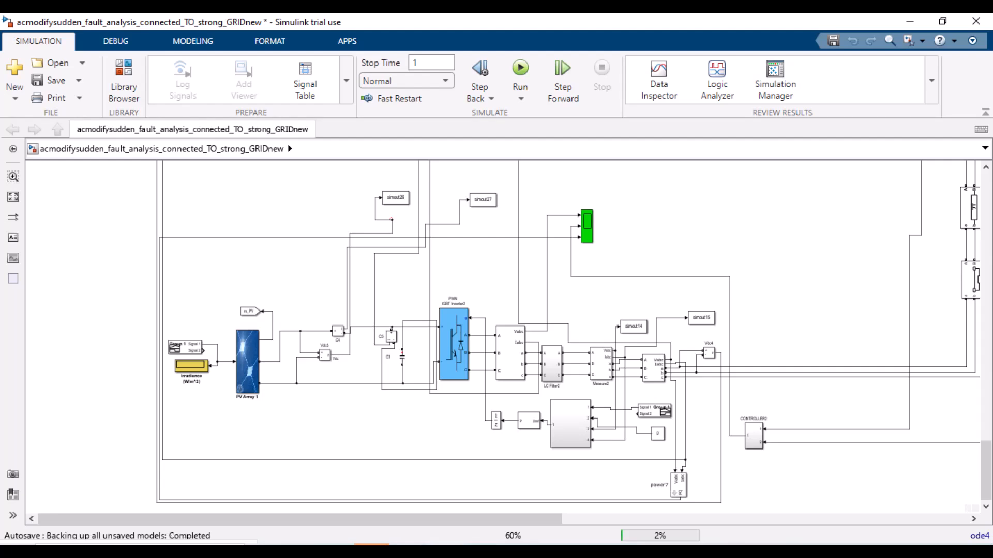
pyautogui.moveTo(406, 551)
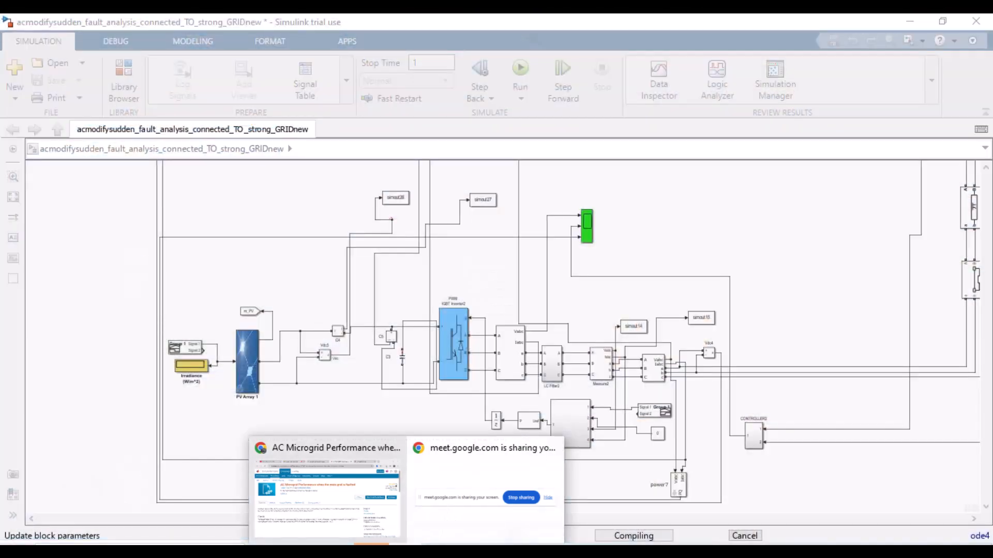
pyautogui.click(281, 518)
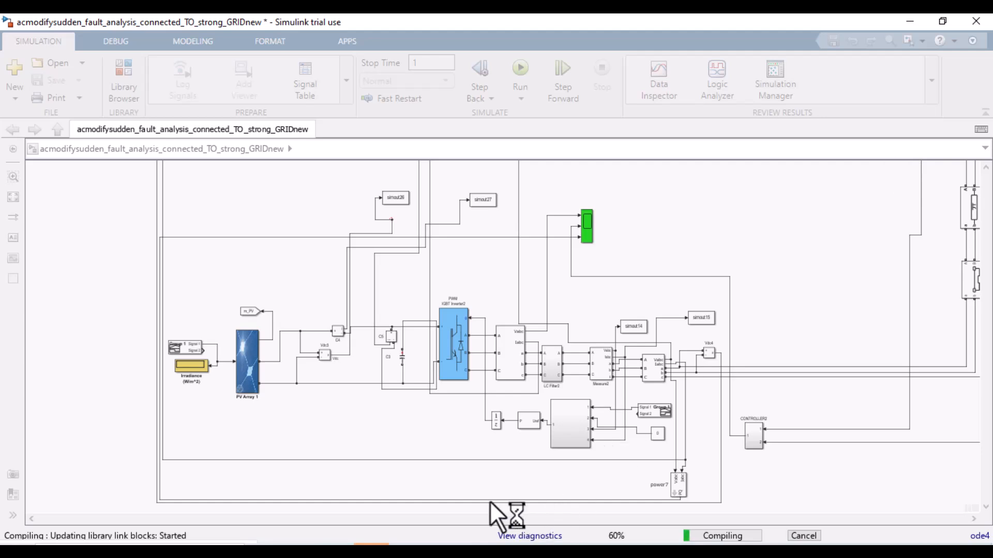
pyautogui.moveTo(488, 551)
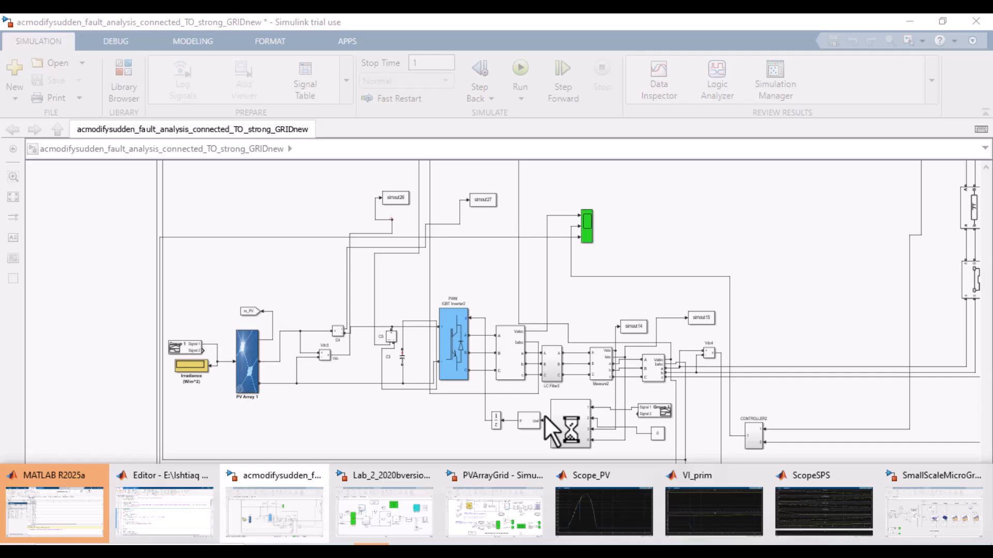
pyautogui.hotkey('alt', 'shift', 'Tab')
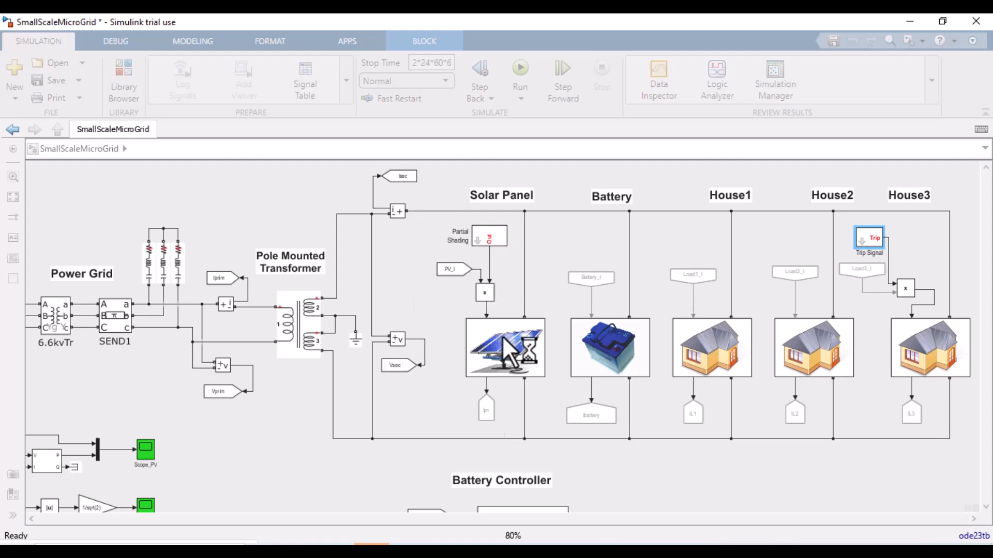
pyautogui.hotkey('alt', 'Tab')
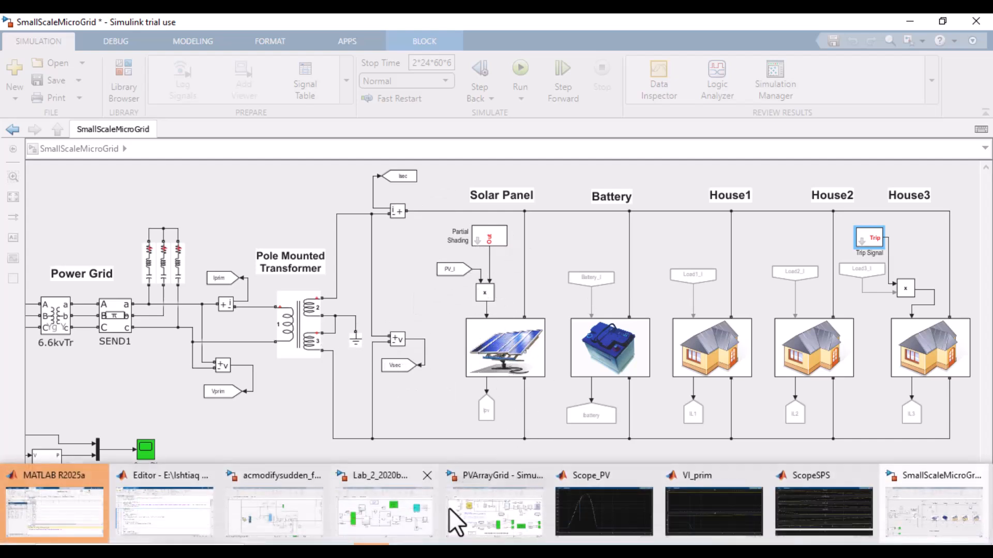
pyautogui.click(274, 512)
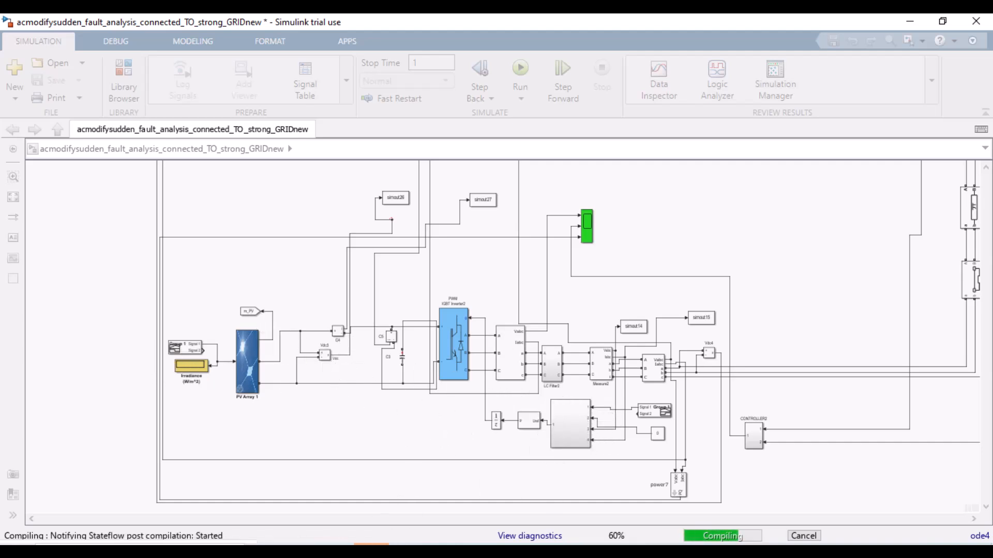
pyautogui.moveTo(371, 551)
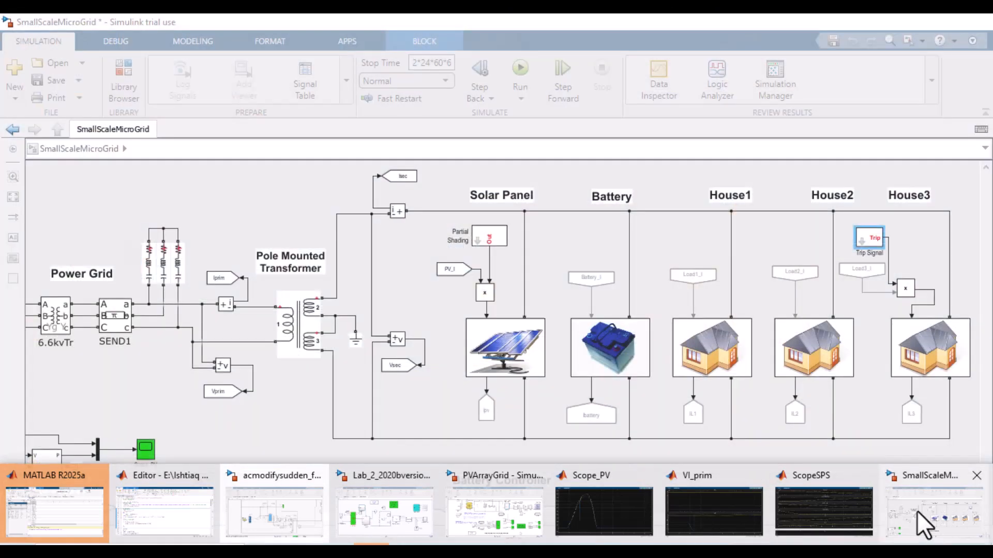
# Step: Switch to the Lab_2_2020bversion model, open the DC/DC Converter subsystem to inspect its boost block, and return to the top level
pyautogui.click(918, 512)
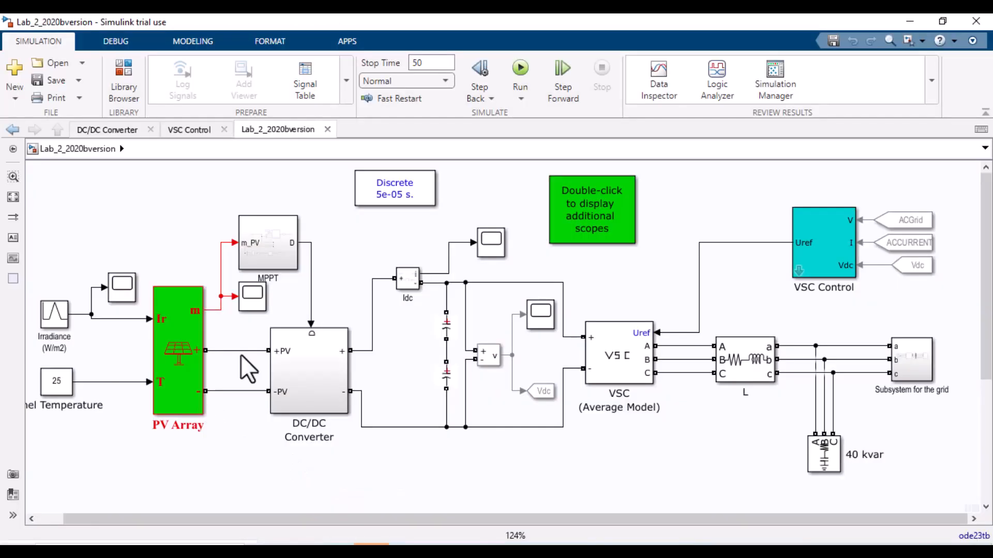
pyautogui.click(908, 366)
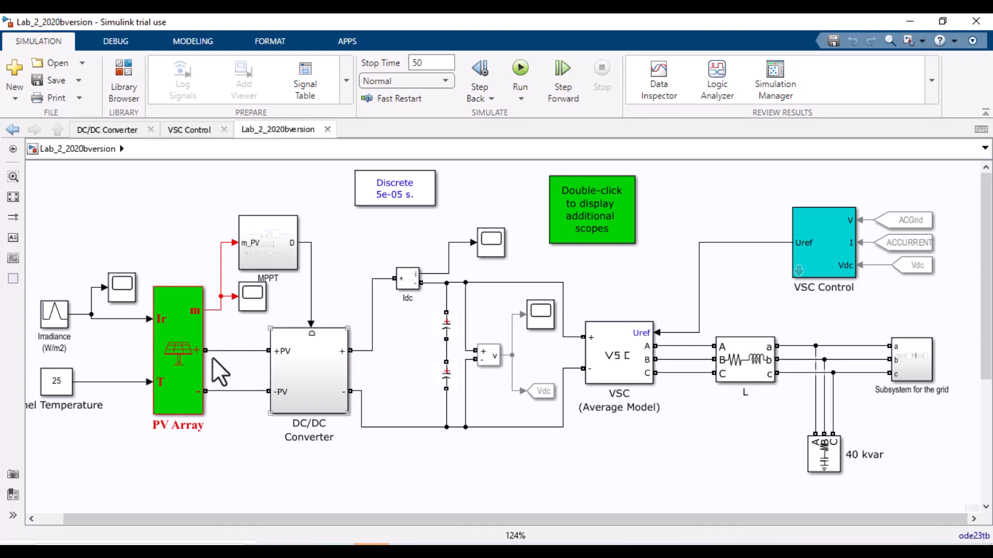
pyautogui.doubleClick(318, 378)
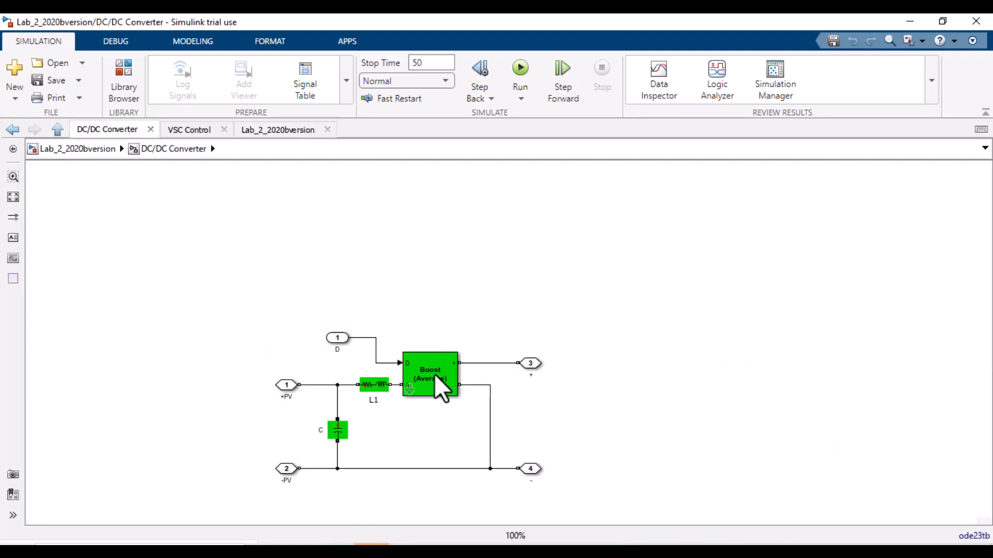
pyautogui.click(436, 376)
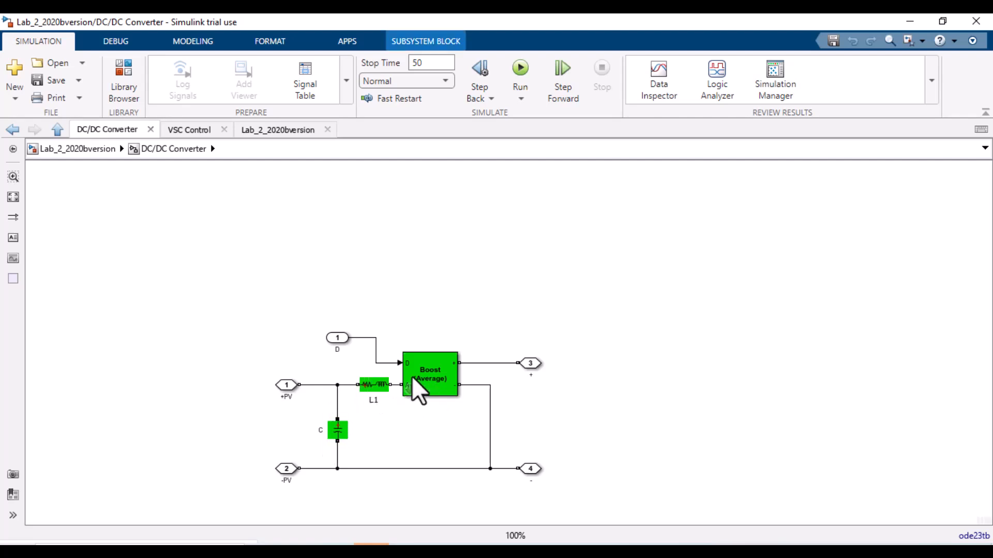
pyautogui.click(90, 151)
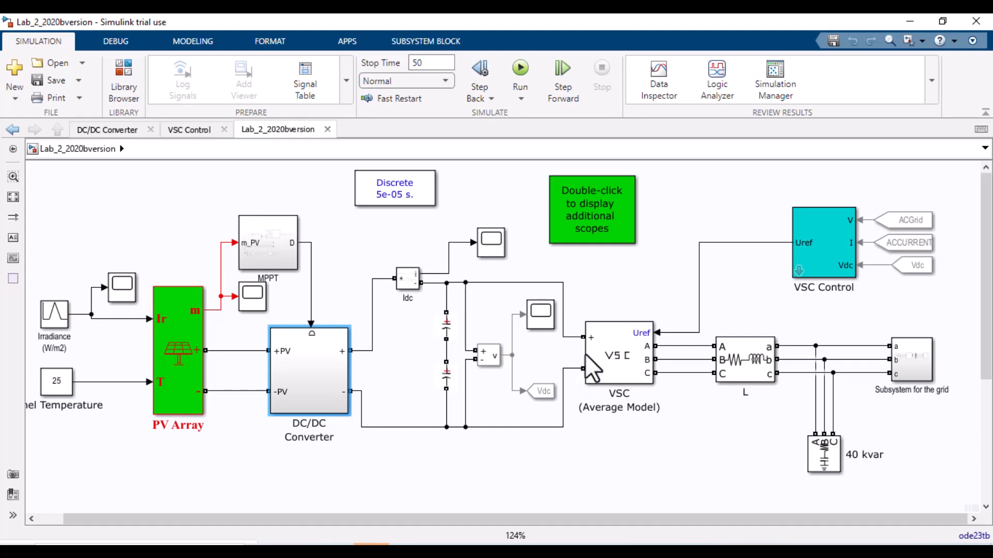
# Step: Open the VSC (Average Model) block parameters, review them, and close the dialog without changes
pyautogui.click(612, 341)
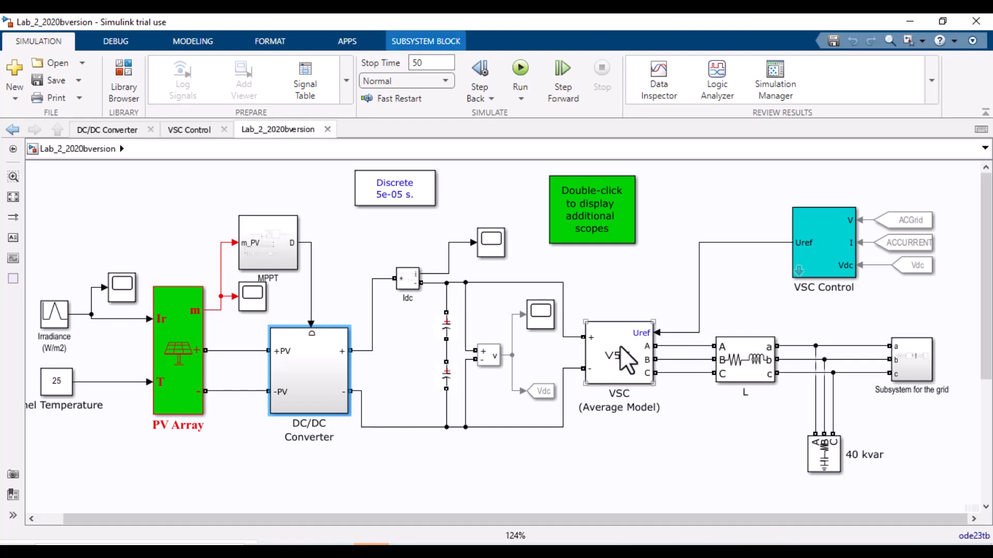
pyautogui.doubleClick(619, 346)
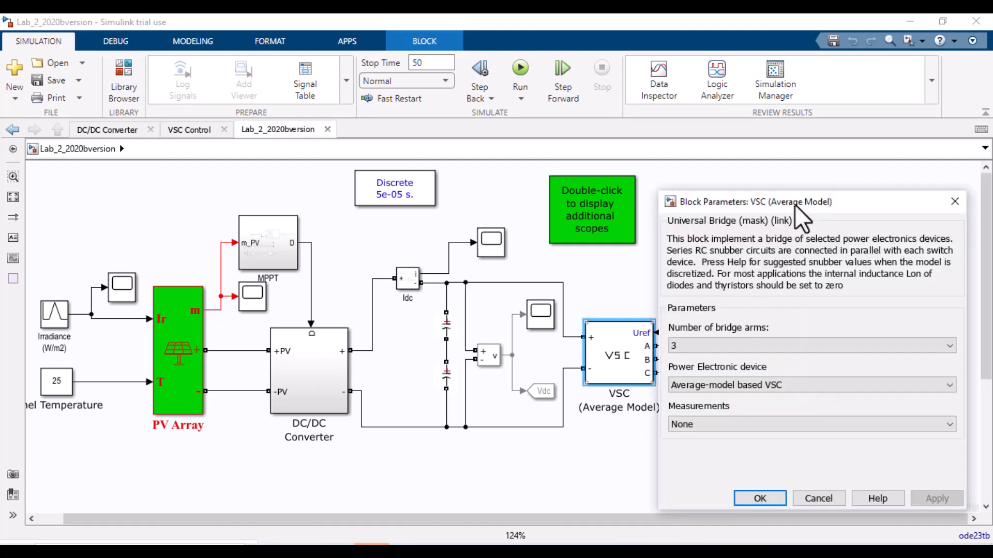
pyautogui.moveTo(794, 204); pyautogui.dragTo(519, 95)
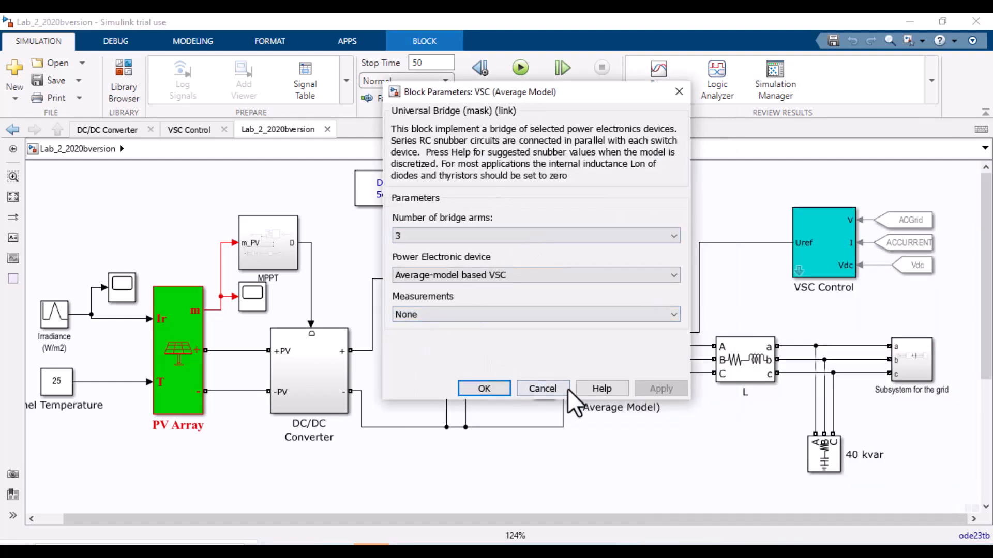
pyautogui.click(551, 388)
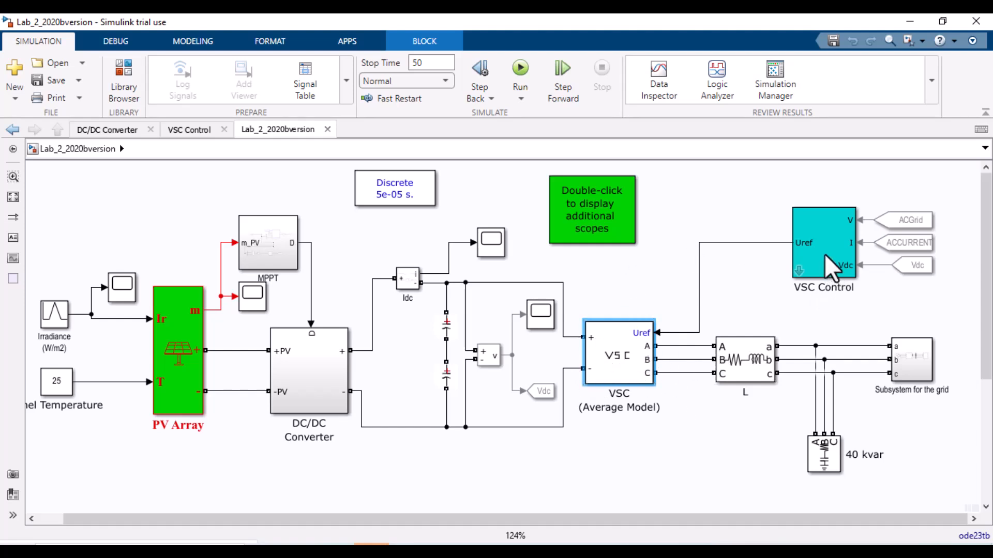
# Step: Open the VSC Control block parameters, scroll through the controller settings, and close without changes
pyautogui.doubleClick(843, 231)
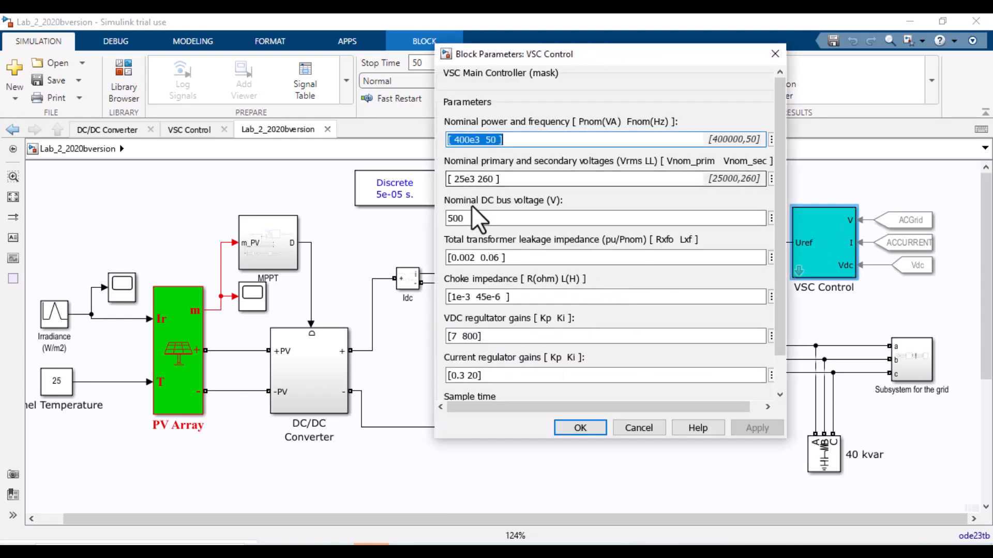
pyautogui.scroll(-2, 486, 315)
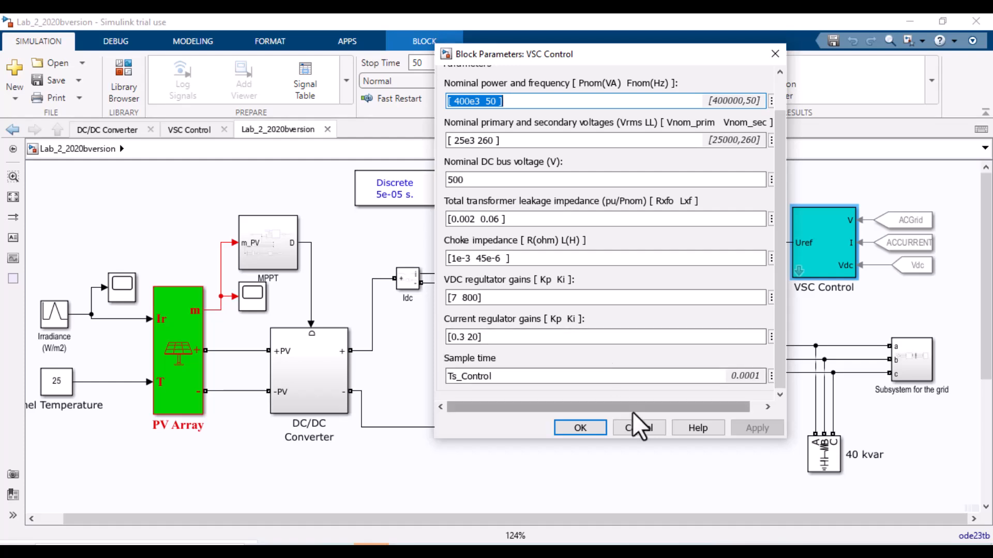
pyautogui.click(638, 428)
# Step: Open the 400KVA AC System inside Subsystem for the grid and review the 120 kV / 25 kV transformer's parameters
pyautogui.doubleClick(913, 359)
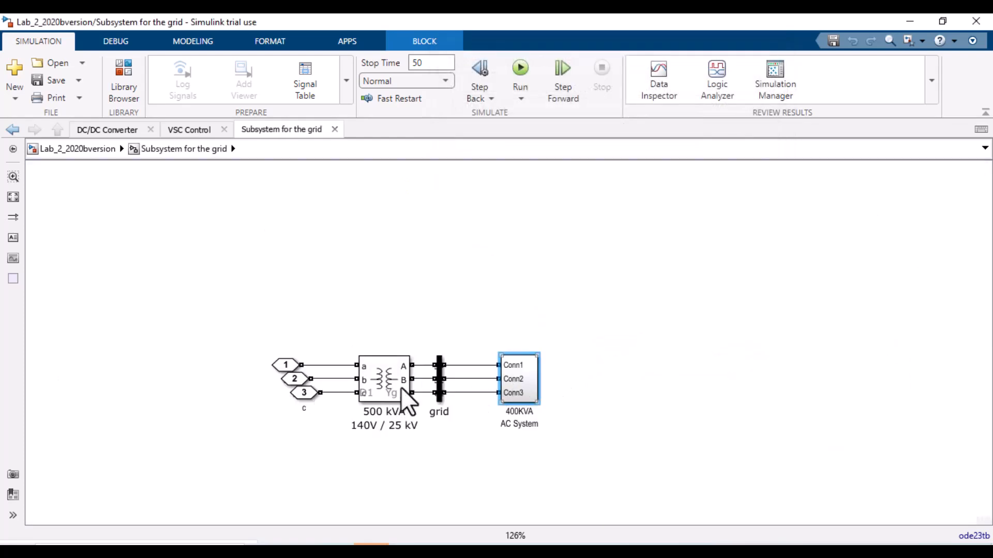
pyautogui.doubleClick(520, 376)
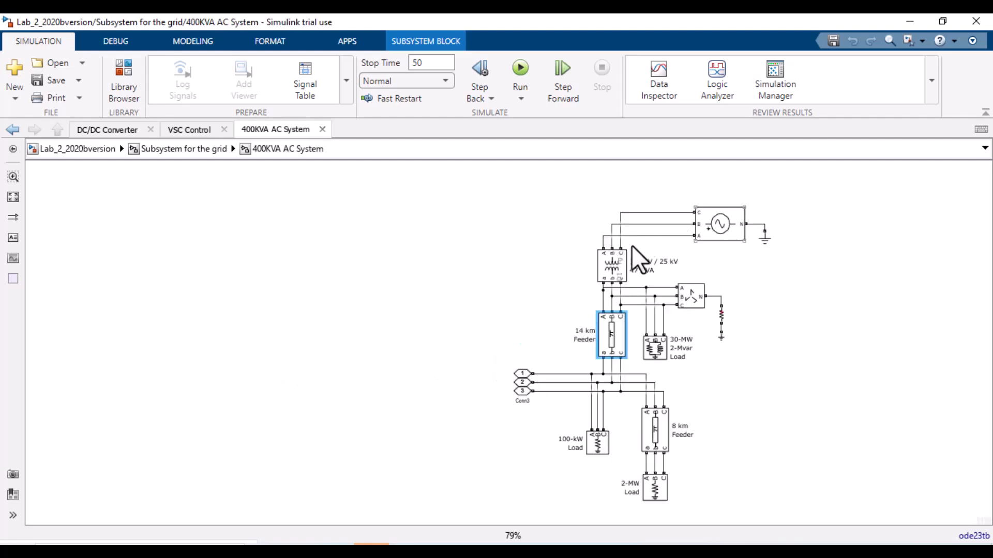
pyautogui.click(618, 271)
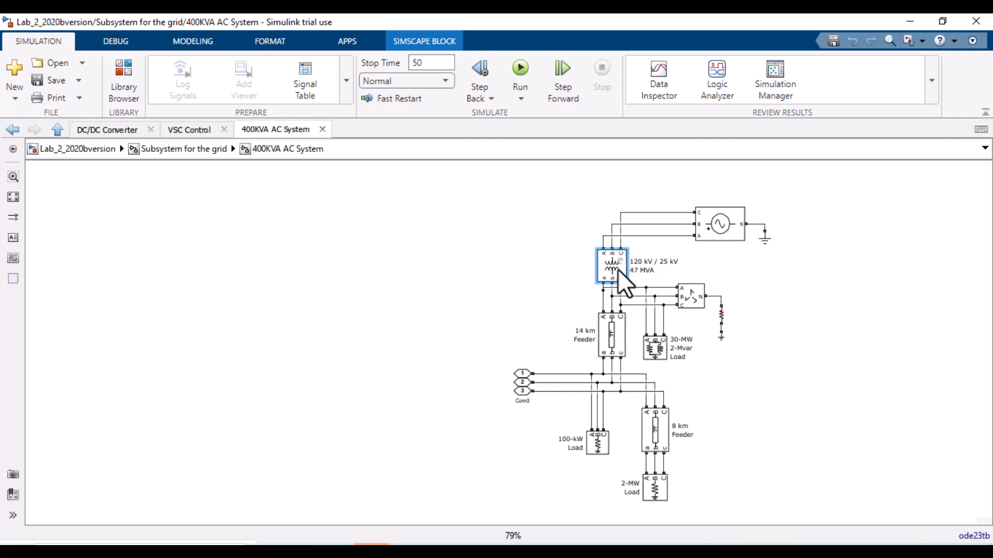
pyautogui.doubleClick(618, 269)
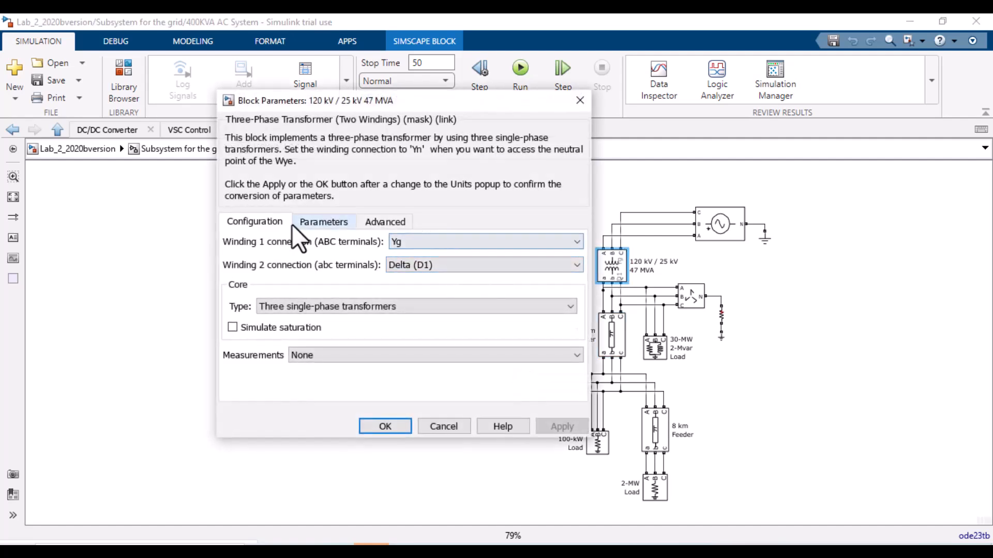
pyautogui.click(315, 222)
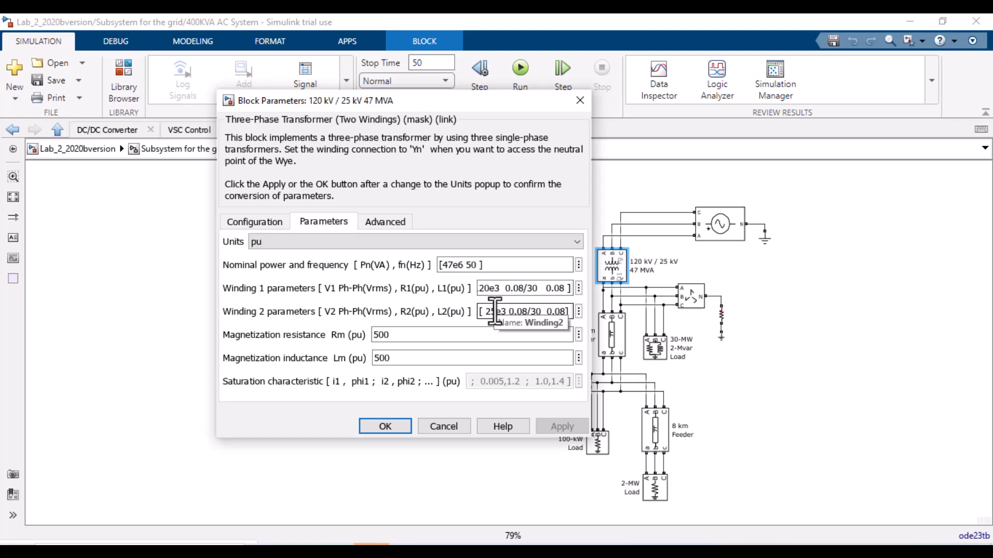
pyautogui.click(396, 427)
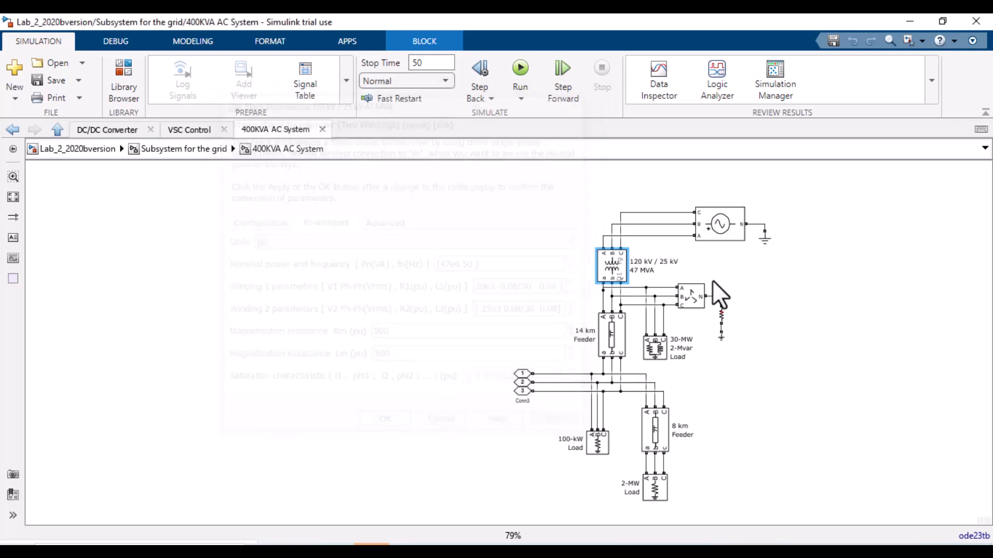
# Step: Review the 500 kVA 140V / 25 kV transformer's configuration and parameters in Subsystem for the grid, then return to the top level
pyautogui.click(658, 352)
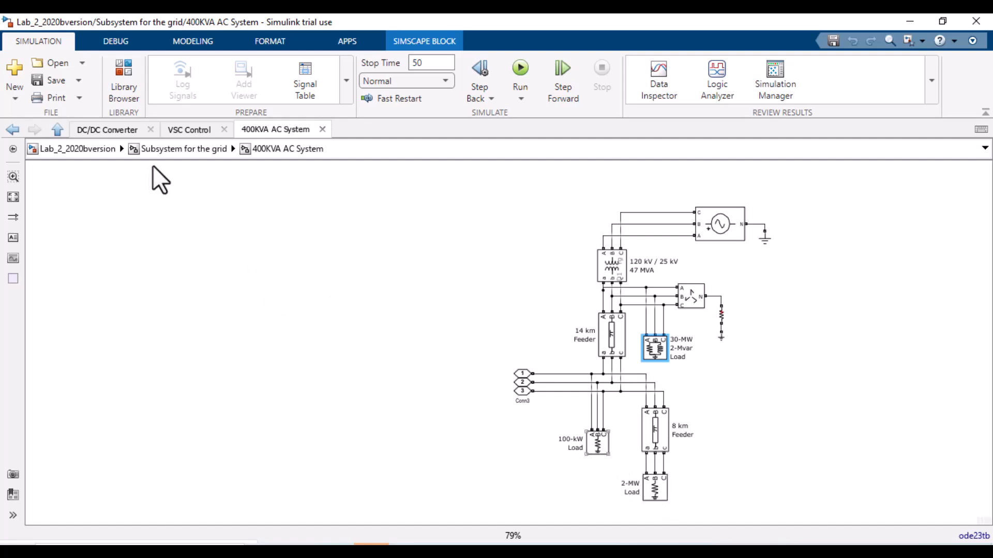
pyautogui.click(374, 381)
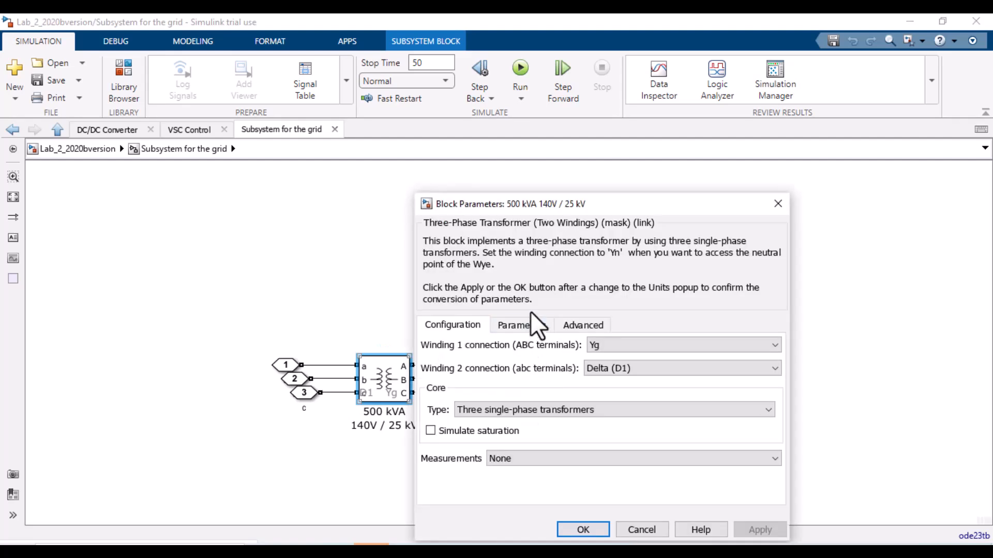
pyautogui.click(538, 325)
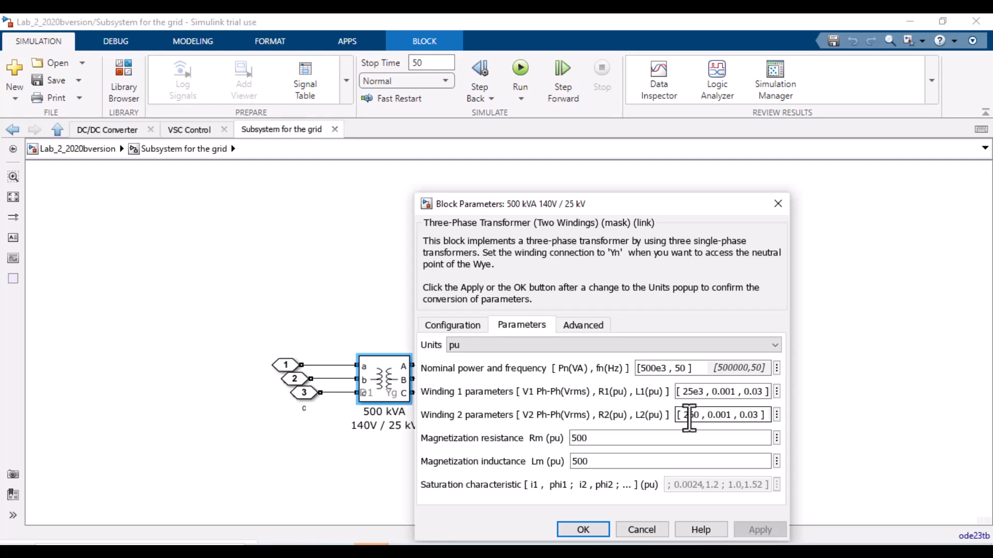
pyautogui.click(584, 530)
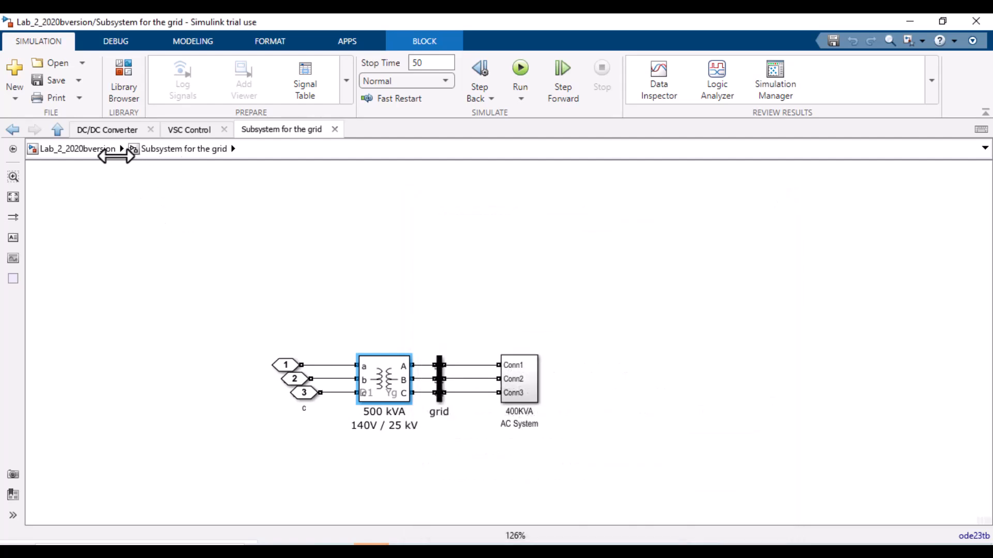
pyautogui.click(78, 148)
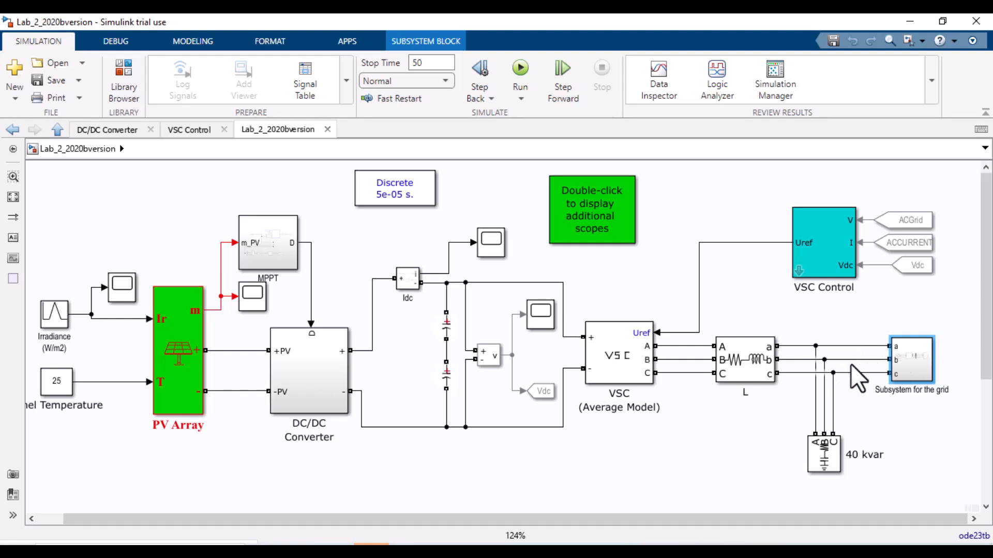
# Step: Inspect the L filter block, then switch to the PVArrayGrid model and scroll to its MPPT controller and boost converter section
pyautogui.doubleClick(739, 367)
pyautogui.press('Escape')
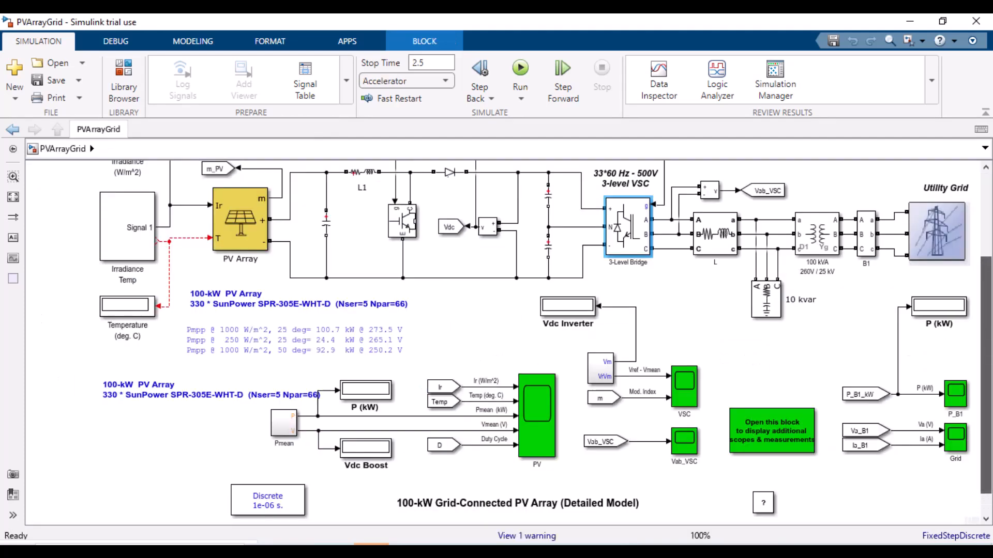
pyautogui.moveTo(986, 393); pyautogui.dragTo(986, 288)
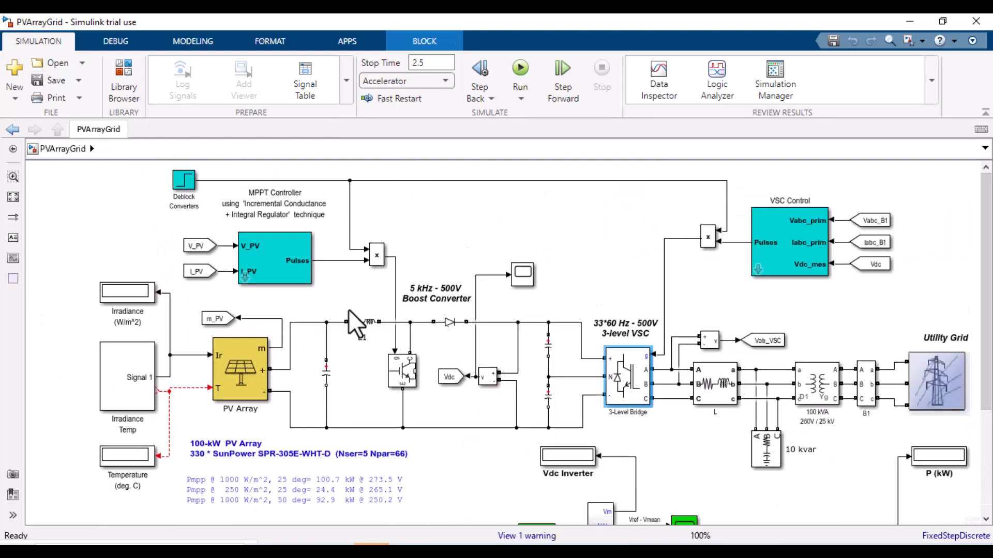
# Step: Inspect the utility grid, transformer and MPPT controller blocks of the PVArrayGrid model
pyautogui.click(933, 387)
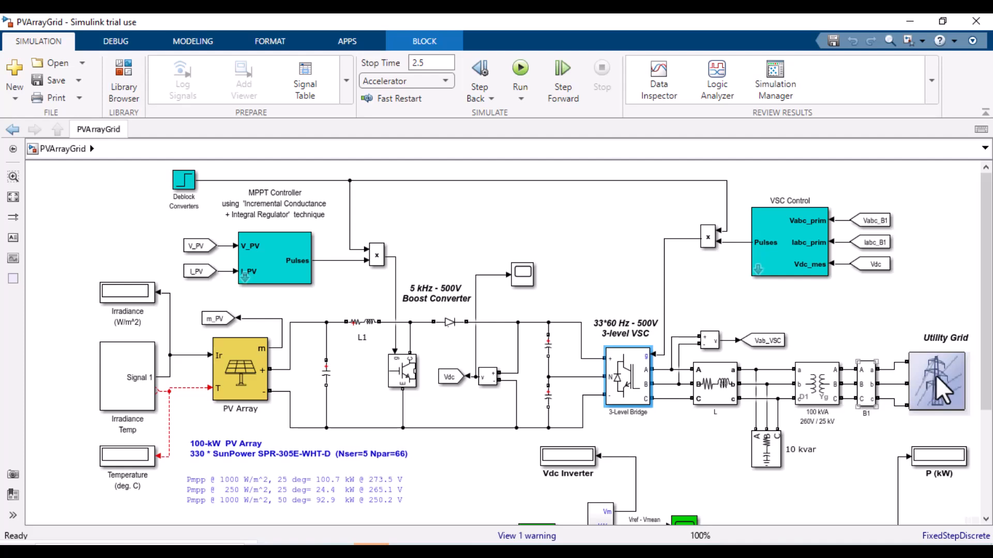
pyautogui.click(824, 387)
pyautogui.click(233, 365)
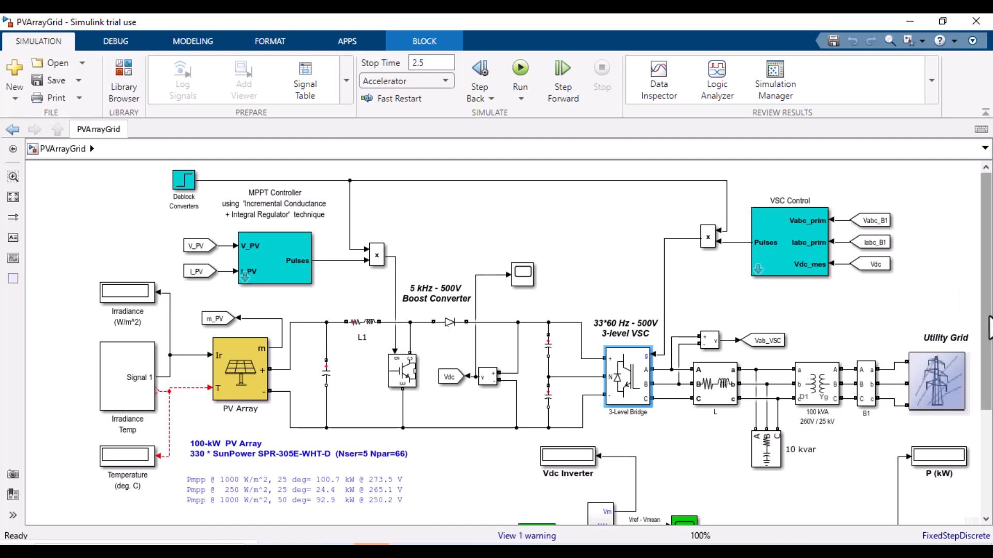
pyautogui.moveTo(987, 364)
pyautogui.mouseDown()
pyautogui.moveTo(986, 507)
pyautogui.moveTo(986, 352)
pyautogui.mouseUp()
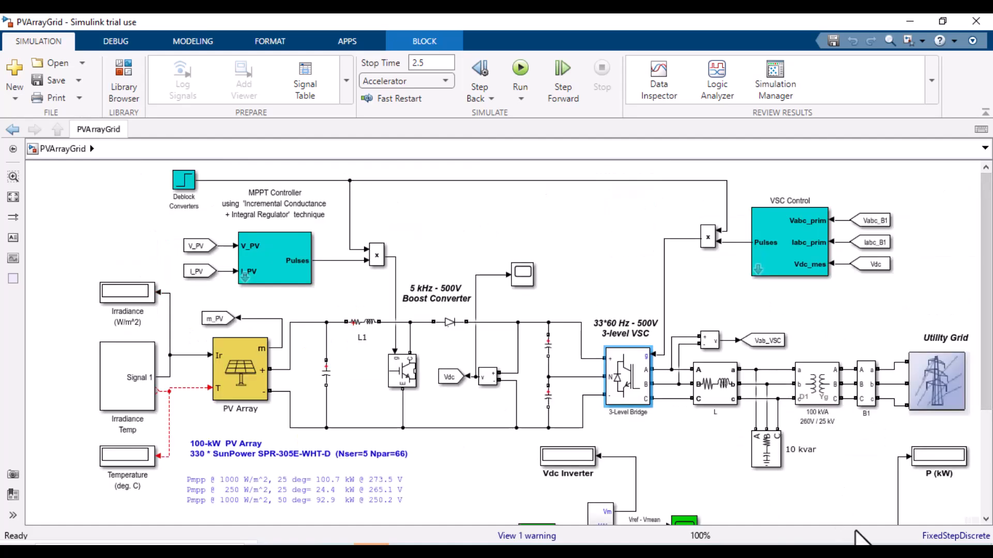
# Step: Switch to the fault analysis model and check the stop time of its running simulation
pyautogui.click(406, 552)
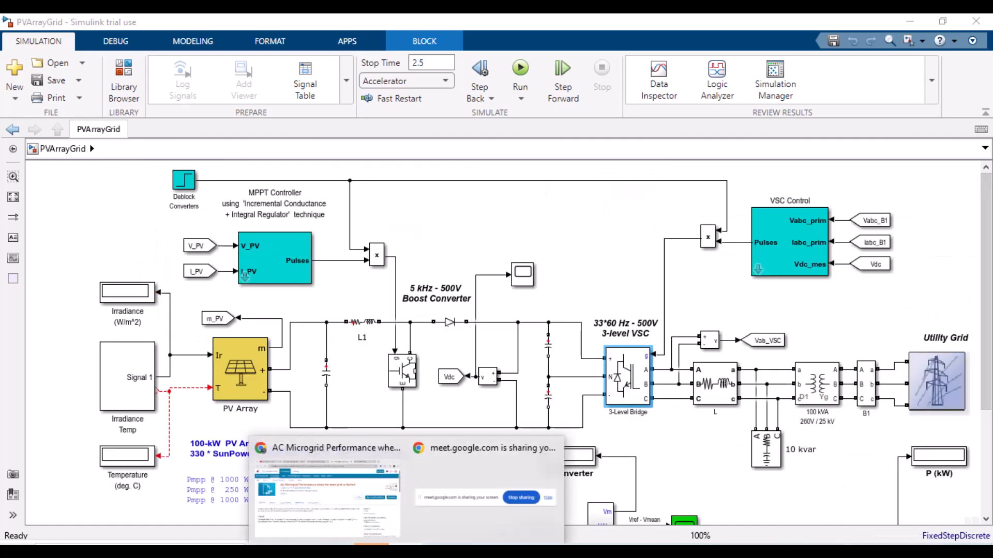
pyautogui.moveTo(218, 523)
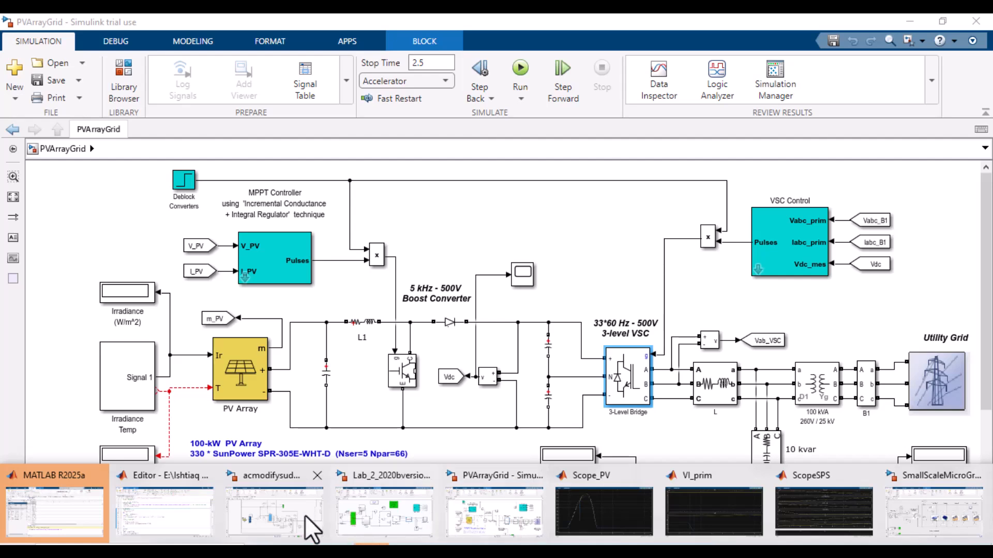
pyautogui.click(287, 531)
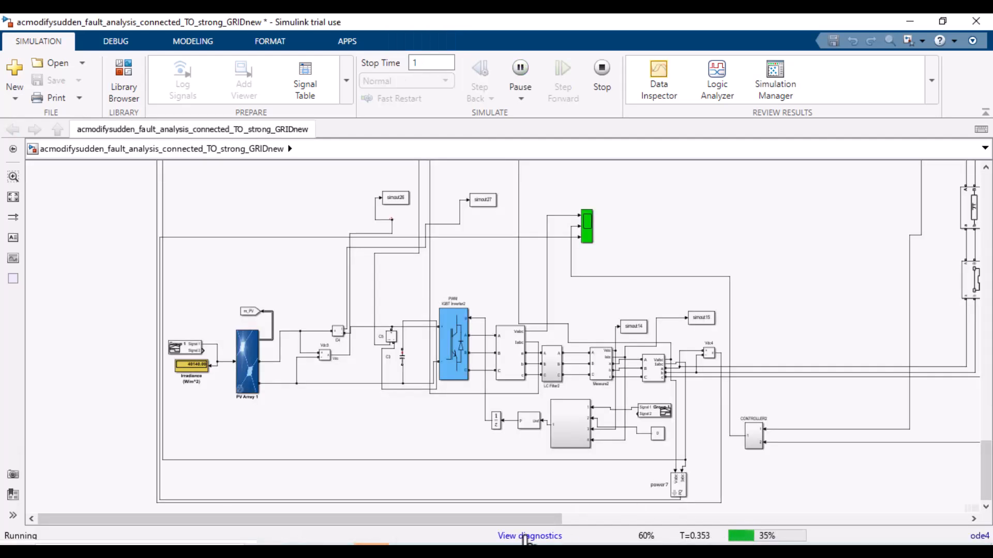
pyautogui.moveTo(371, 552)
pyautogui.click(422, 64)
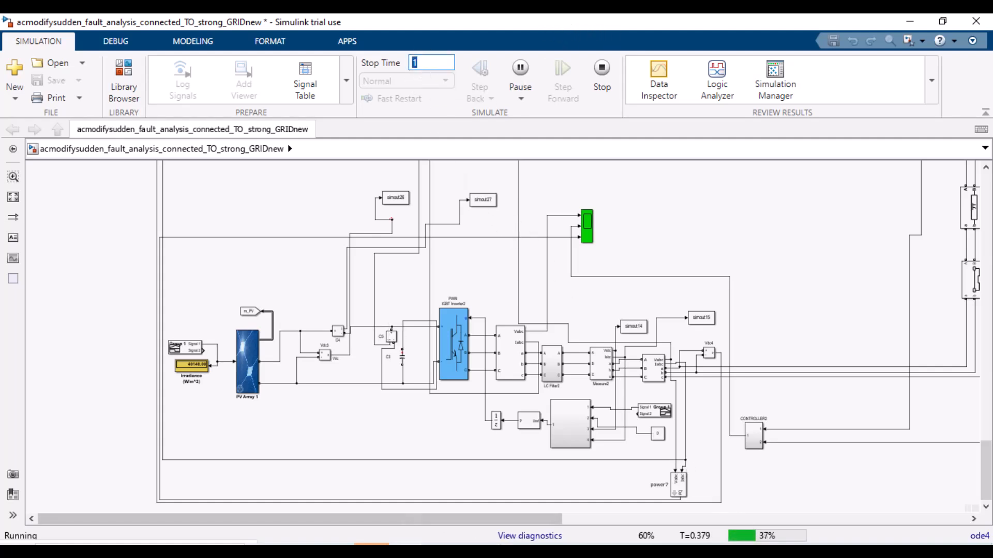
# Step: Switch to the SmallScaleMicroGrid model and copy its title annotation 'Simplified Model of a Small Scale Micro-Grid'
pyautogui.click(566, 545)
pyautogui.click(934, 510)
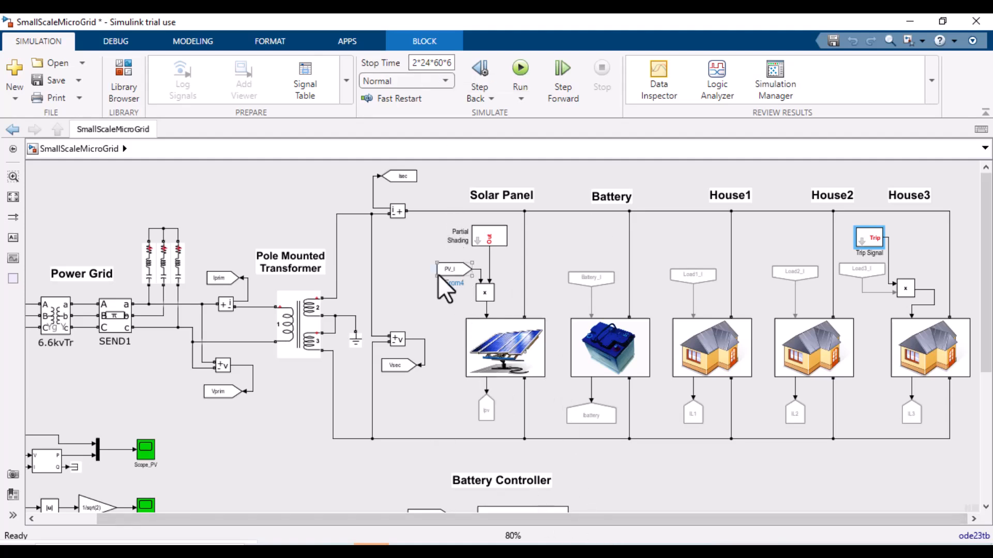
pyautogui.hscroll(-2, 426, 519)
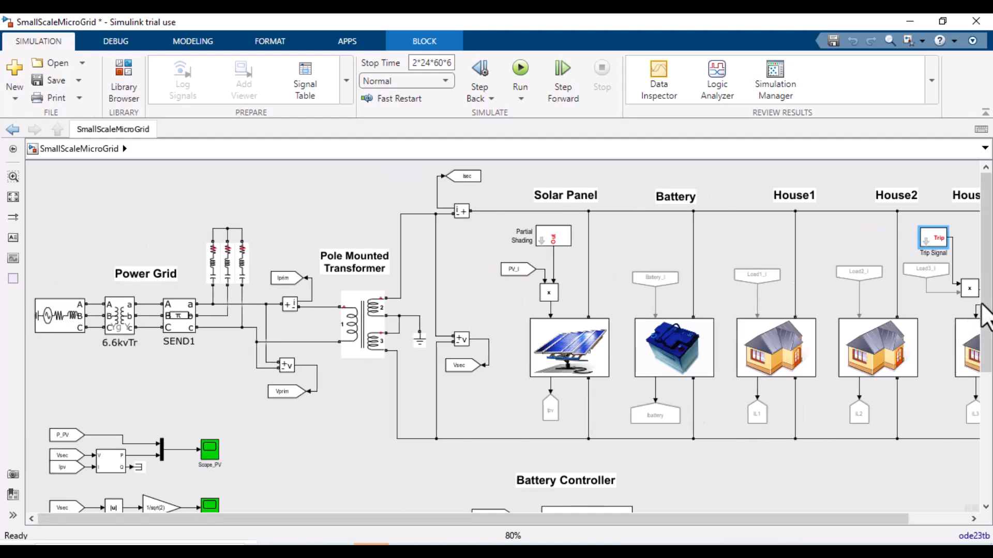
pyautogui.moveTo(986, 311); pyautogui.dragTo(986, 441)
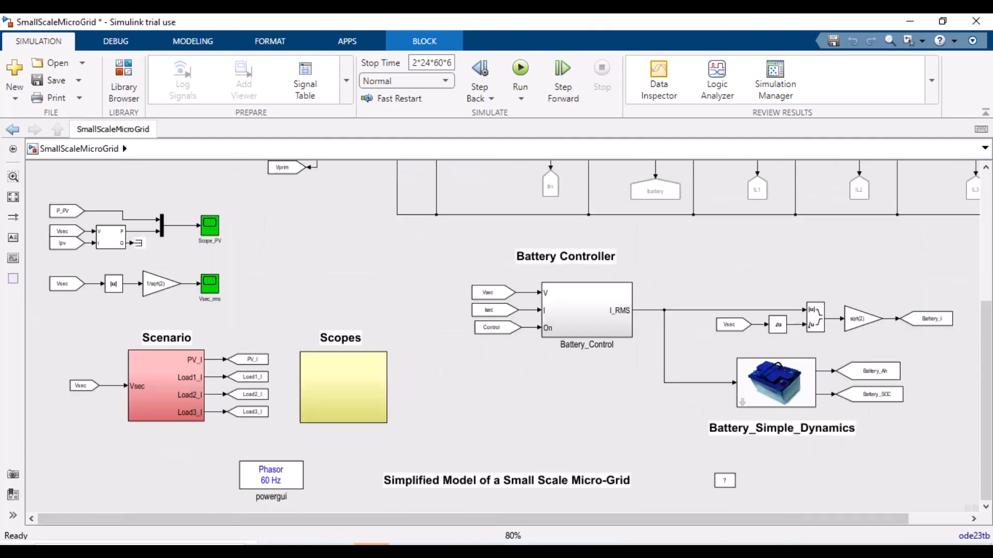
pyautogui.click(403, 489)
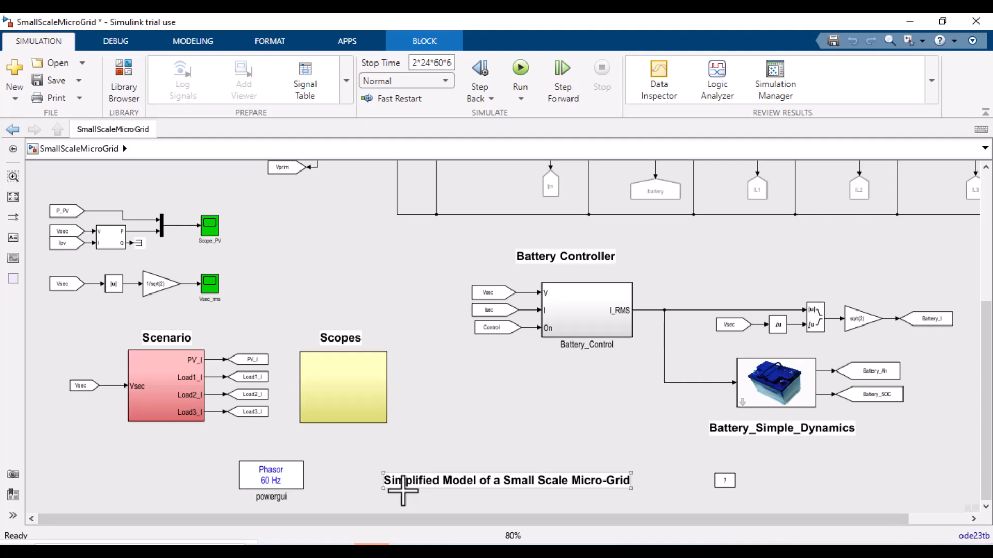
pyautogui.doubleClick(401, 482)
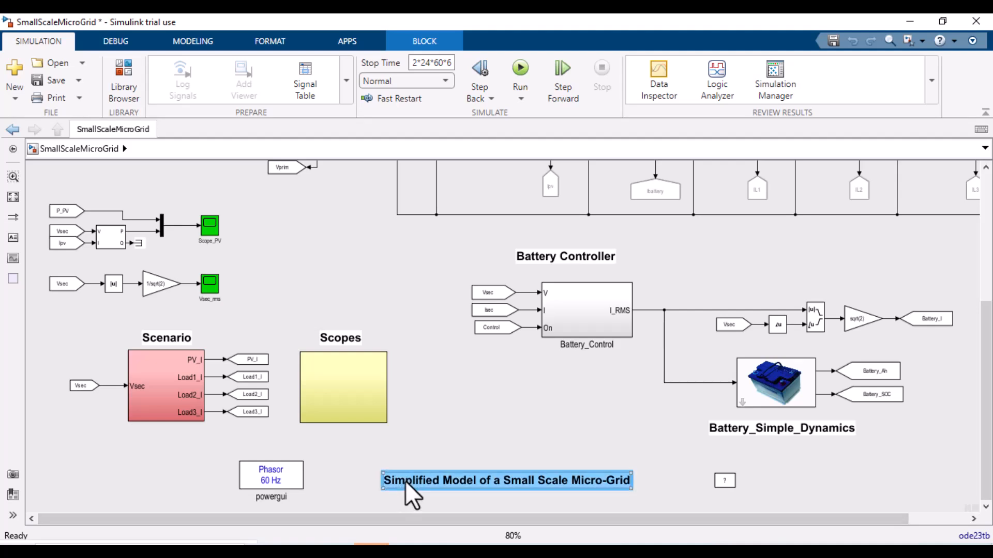
# Step: Search the web for the copied model title in a new browser tab and open the MathWorks example page
pyautogui.click(406, 551)
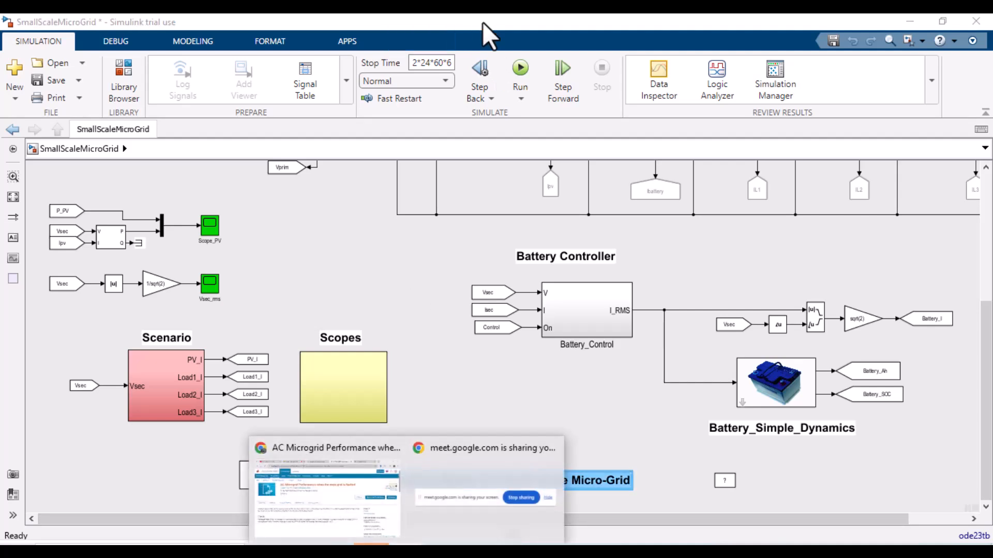
pyautogui.click(361, 486)
pyautogui.click(845, 28)
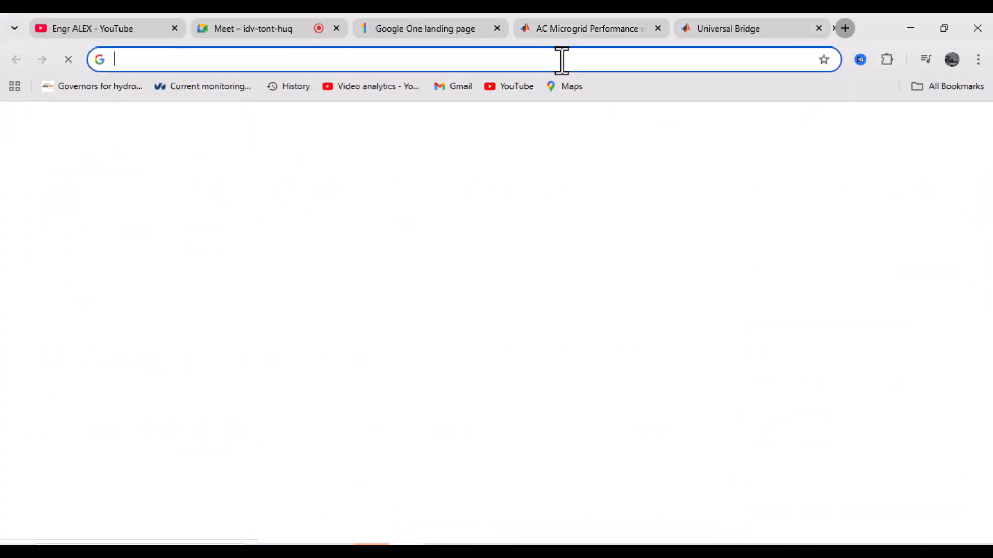
pyautogui.write('Simpified Model of a small-scale microgrid')
pyautogui.press('Return')
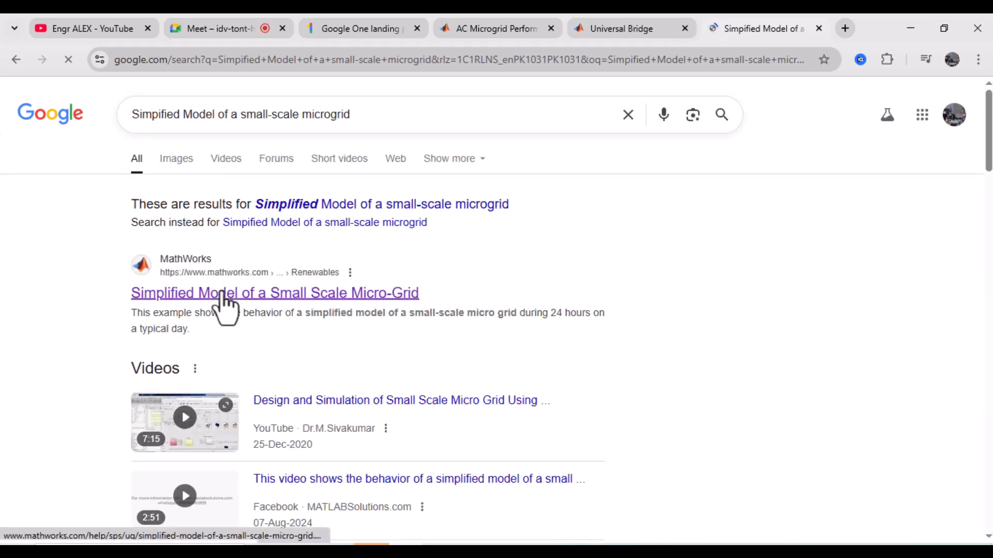
pyautogui.click(221, 295)
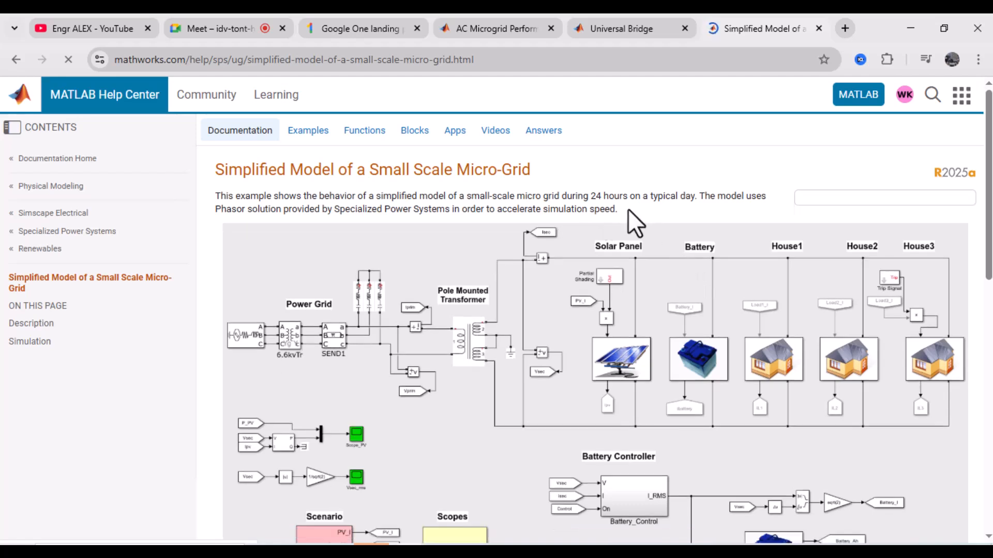
# Step: Highlight the example description's sentence about the Phasor solution from Specialized Power Systems
pyautogui.moveTo(707, 200); pyautogui.dragTo(639, 224)
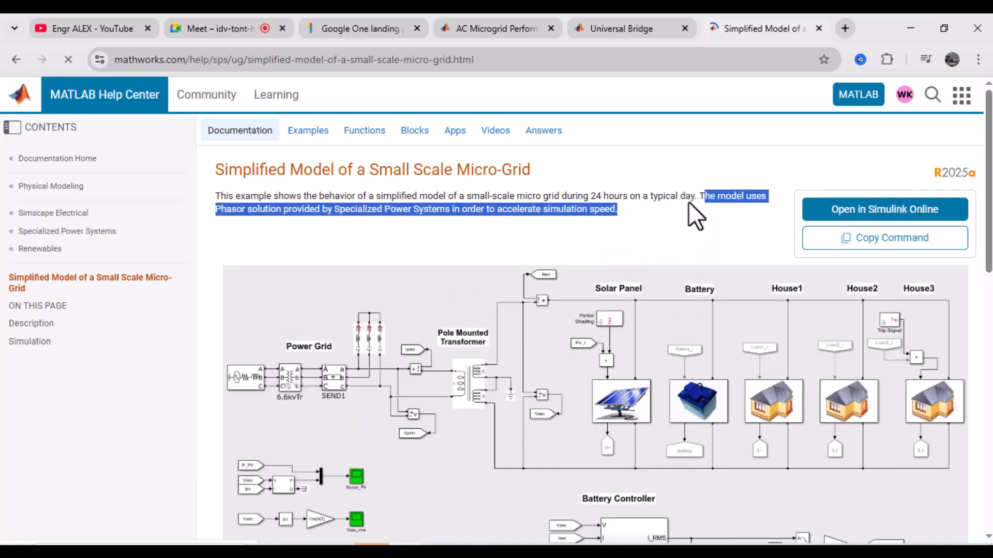
pyautogui.click(699, 196)
pyautogui.keyDown('shift'); pyautogui.click(620, 210); pyautogui.keyUp('shift')
# Step: Switch back to the fault analysis model, then to the editor and scroll through the ANNJune2021.m forecasting script
pyautogui.click(389, 551)
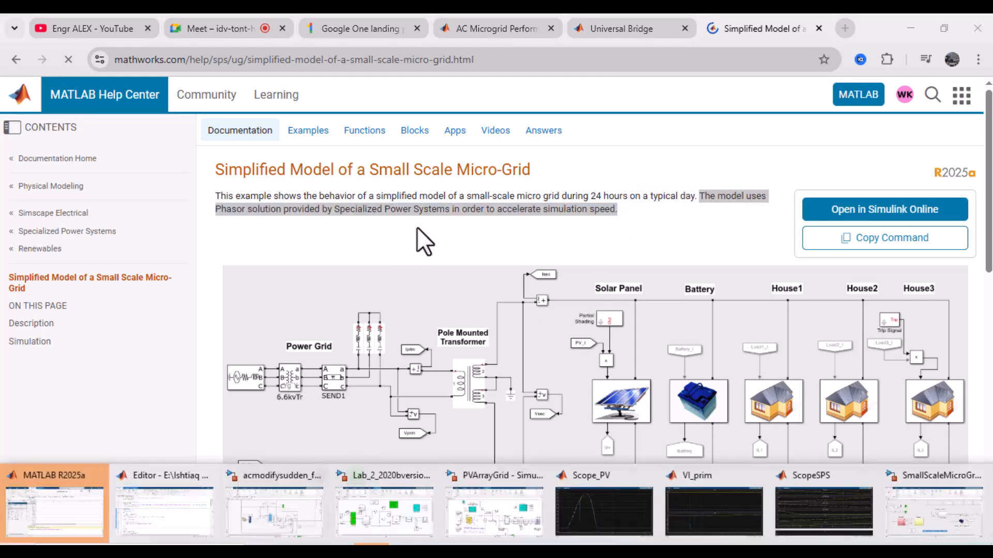
pyautogui.click(283, 506)
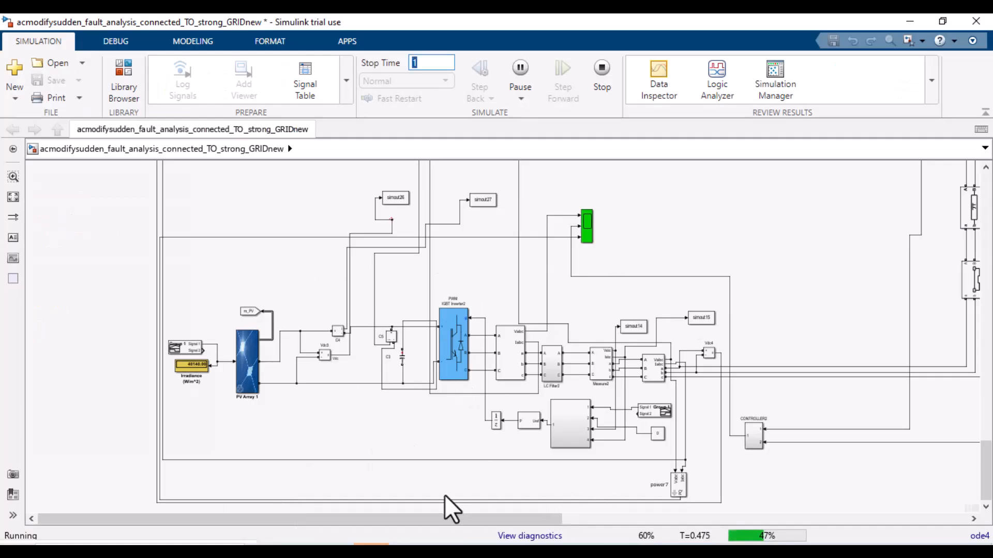
pyautogui.click(372, 551)
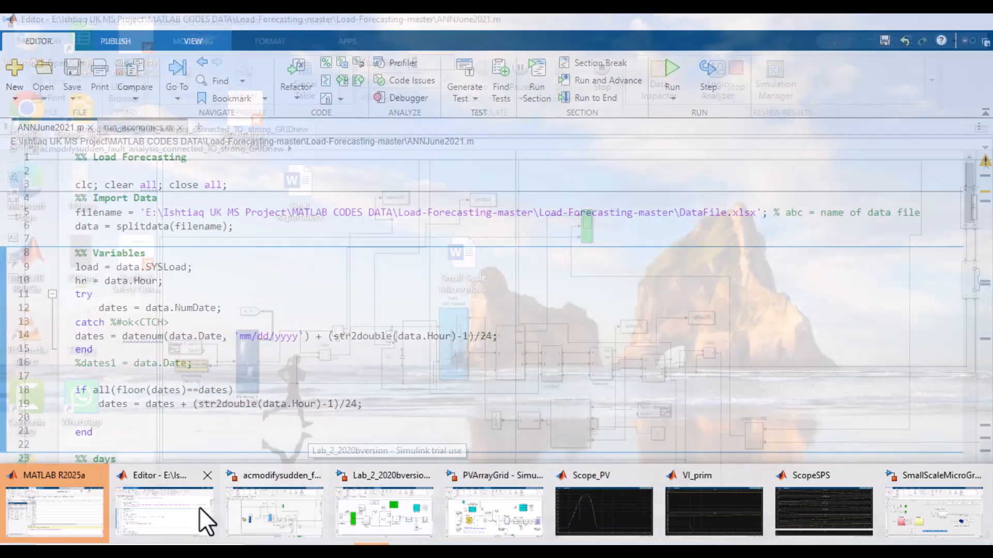
pyautogui.click(199, 509)
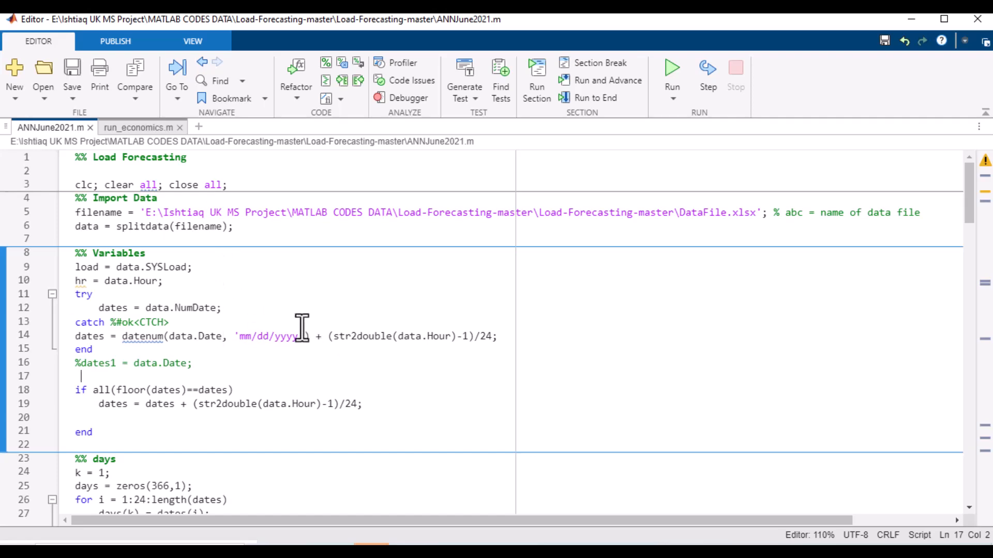
pyautogui.scroll(-20, 303, 336)
pyautogui.scroll(-20, 295, 362)
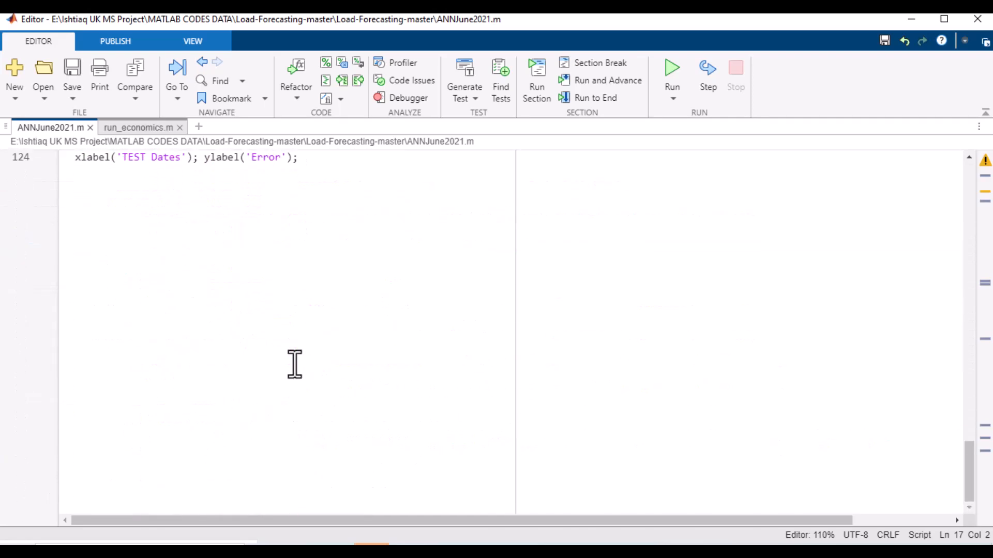
pyautogui.scroll(19, 295, 361)
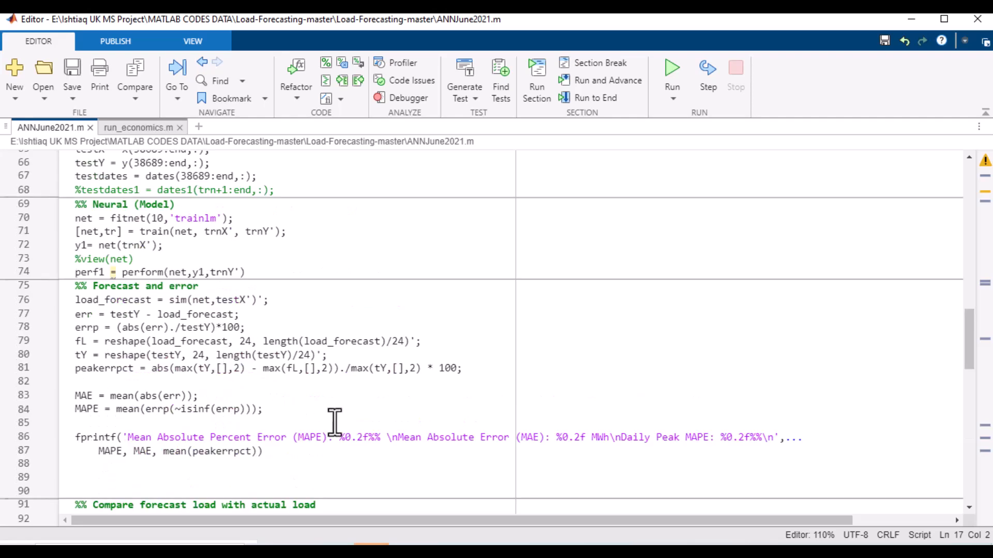
# Step: Open the Economics 2nd Attempt Assessment PDF and scroll through the NPV explanation and power station cost calculations
pyautogui.click(378, 544)
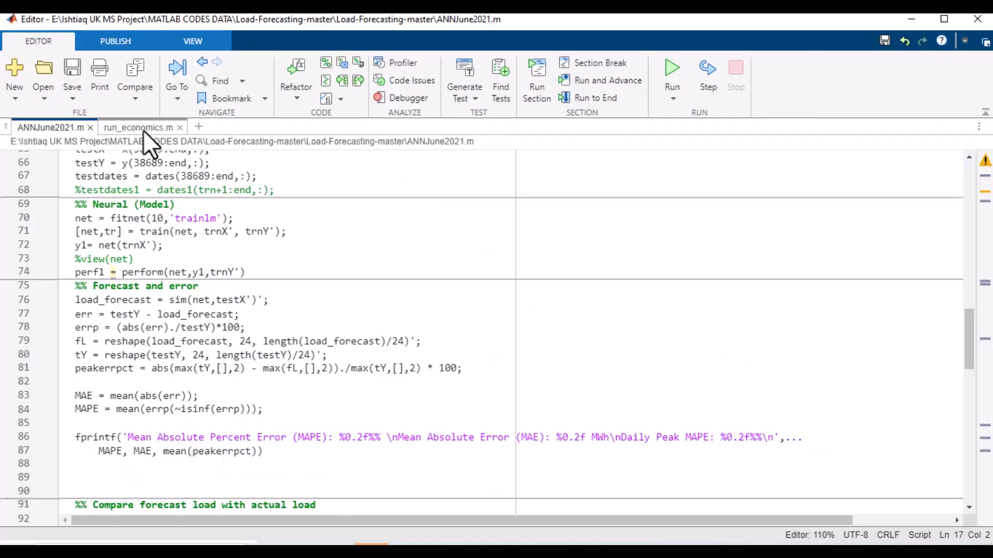
pyautogui.click(144, 129)
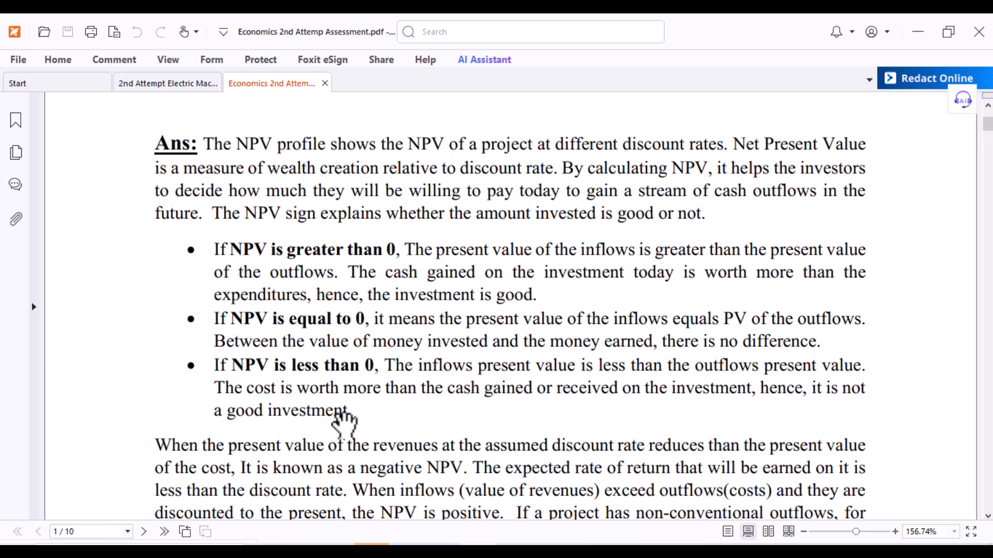
pyautogui.scroll(-2, 344, 421)
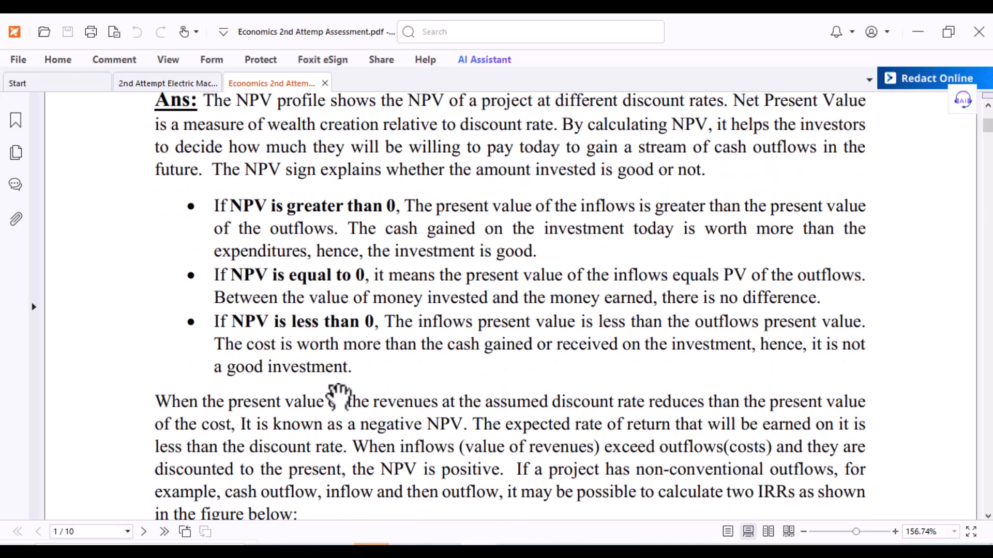
pyautogui.scroll(-9, 446, 381)
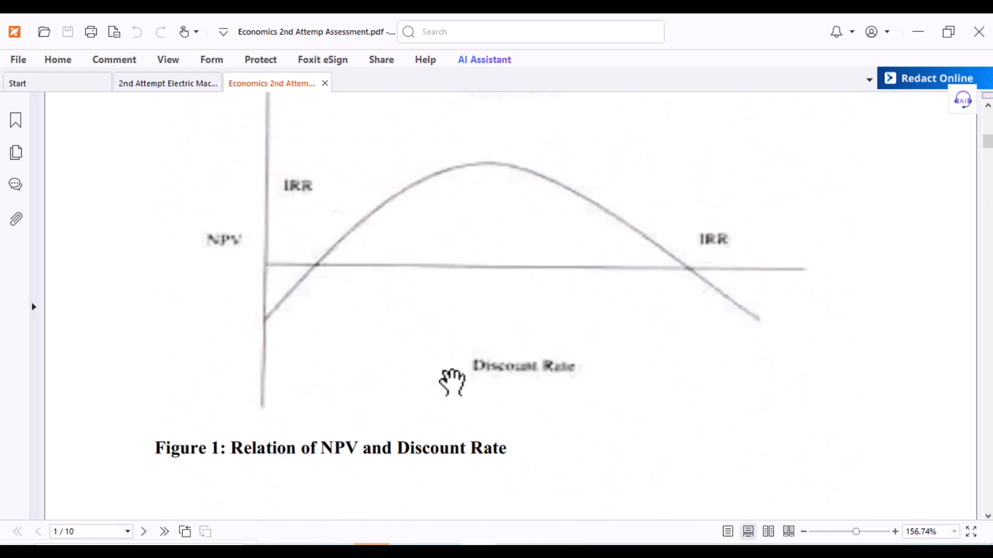
pyautogui.scroll(-20, 452, 383)
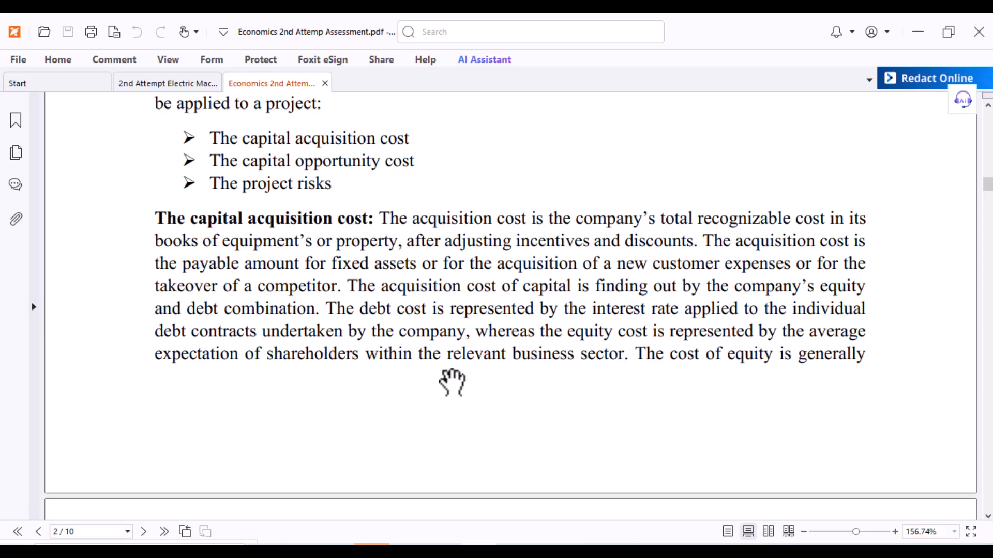
pyautogui.scroll(-20, 474, 412)
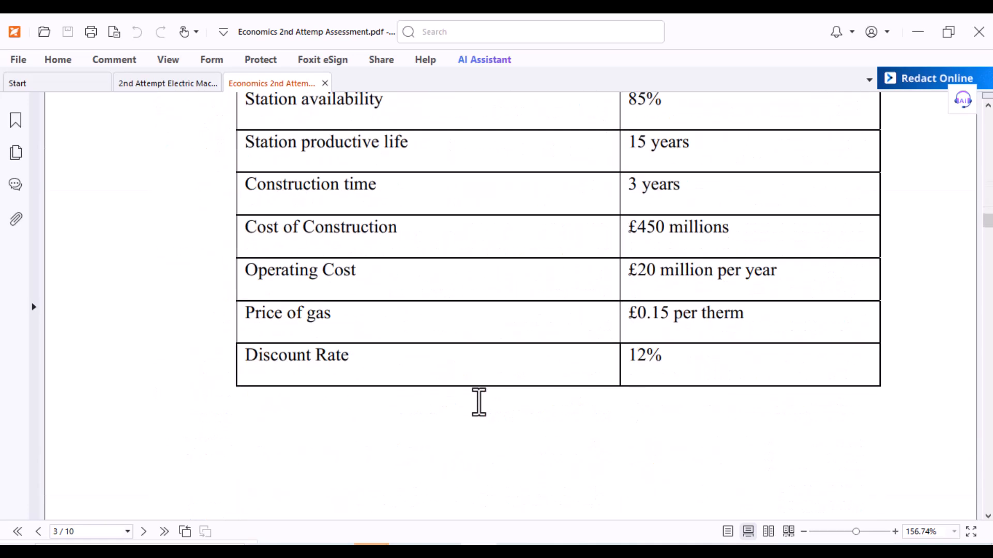
pyautogui.scroll(3, 479, 402)
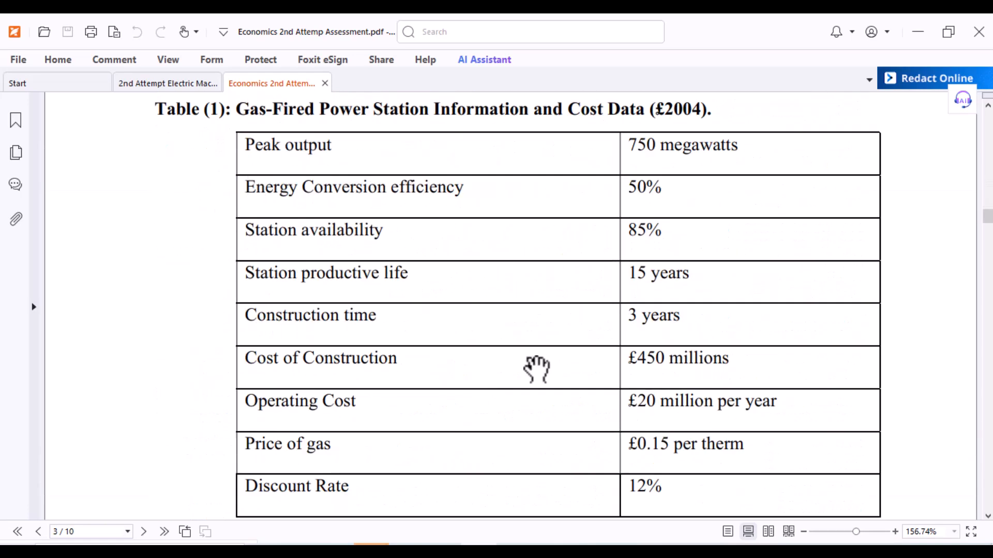
pyautogui.scroll(-10, 536, 368)
pyautogui.scroll(2, 352, 354)
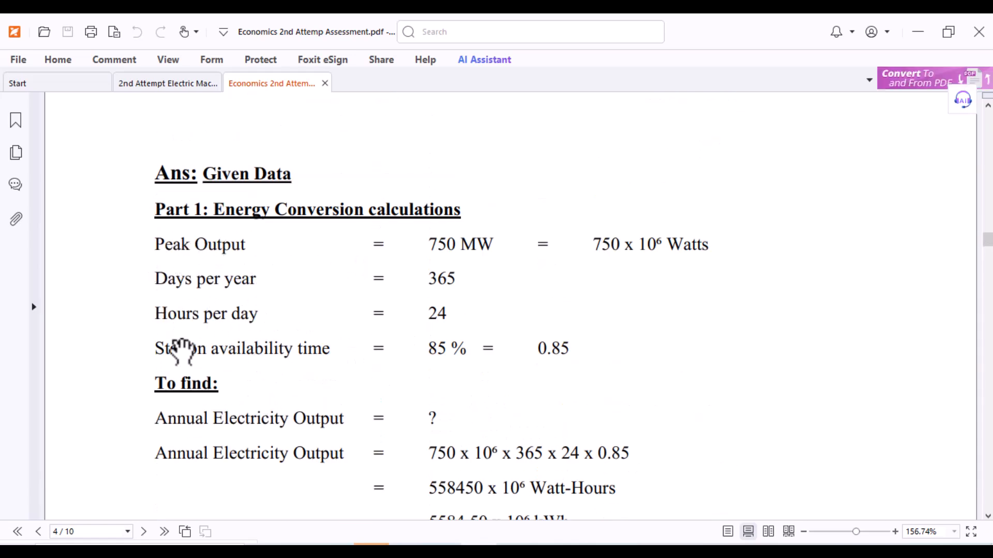
pyautogui.scroll(-2, 341, 435)
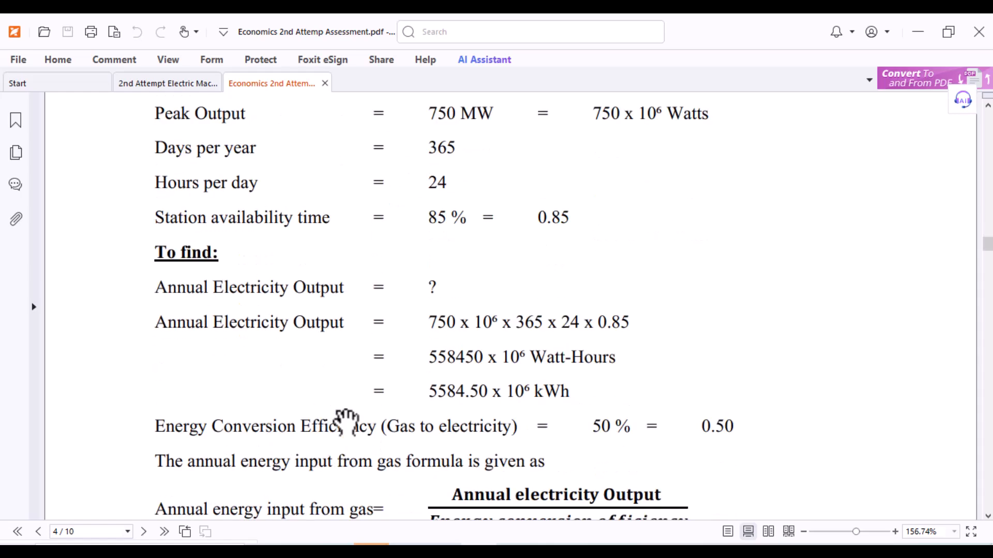
pyautogui.scroll(-2, 345, 421)
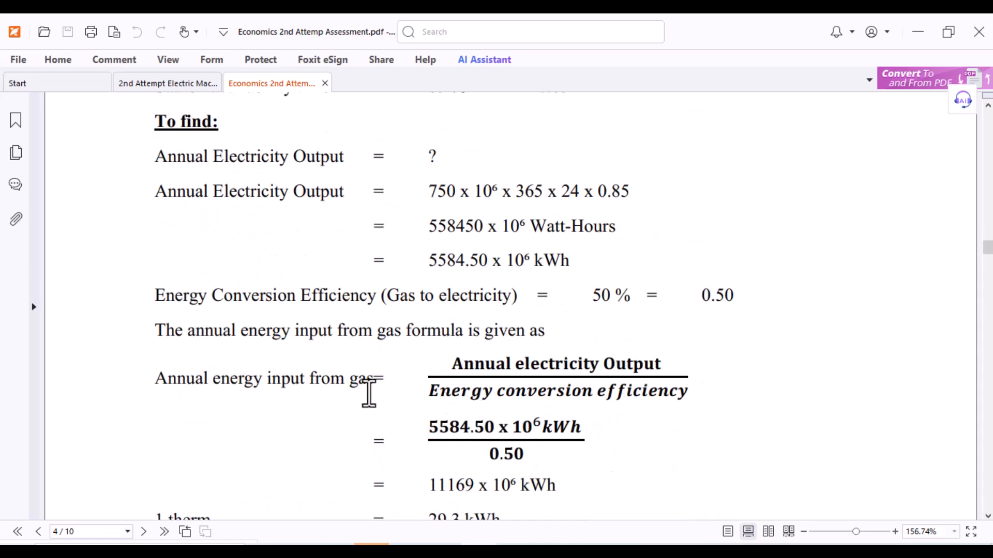
pyautogui.scroll(-4, 403, 389)
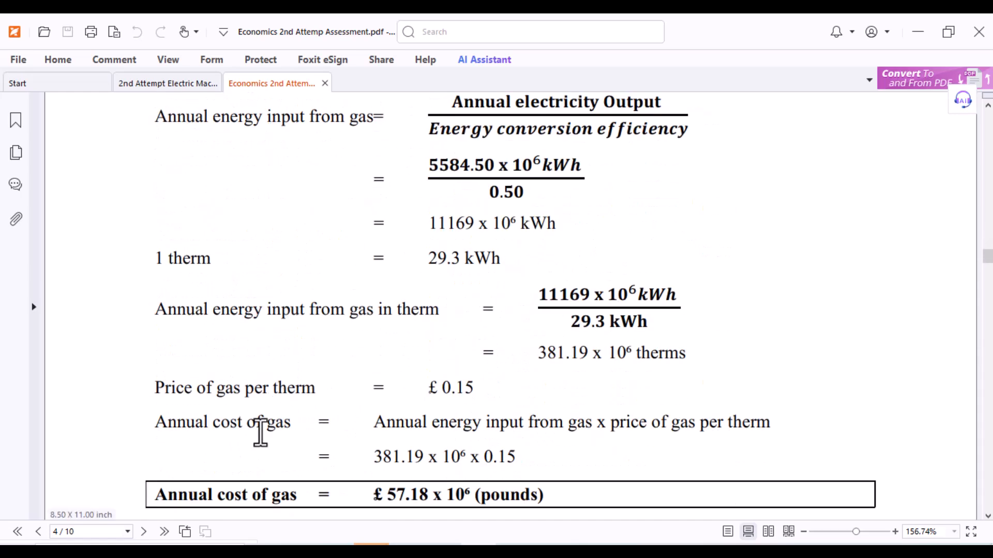
pyautogui.scroll(-9, 467, 416)
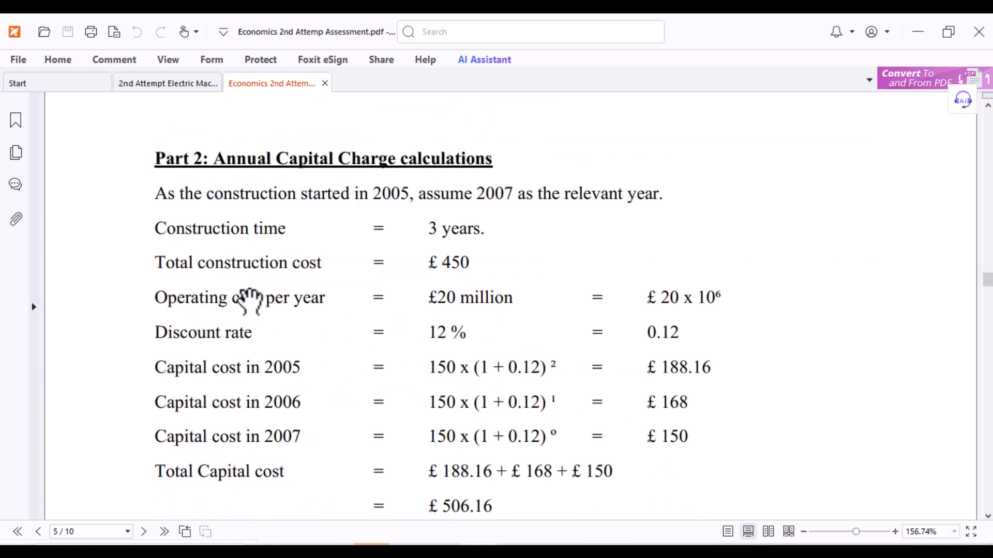
# Step: Scroll through the assessment PDF's capital charge, energy conversion and loan repayment calculations
pyautogui.scroll(-1, 257, 344)
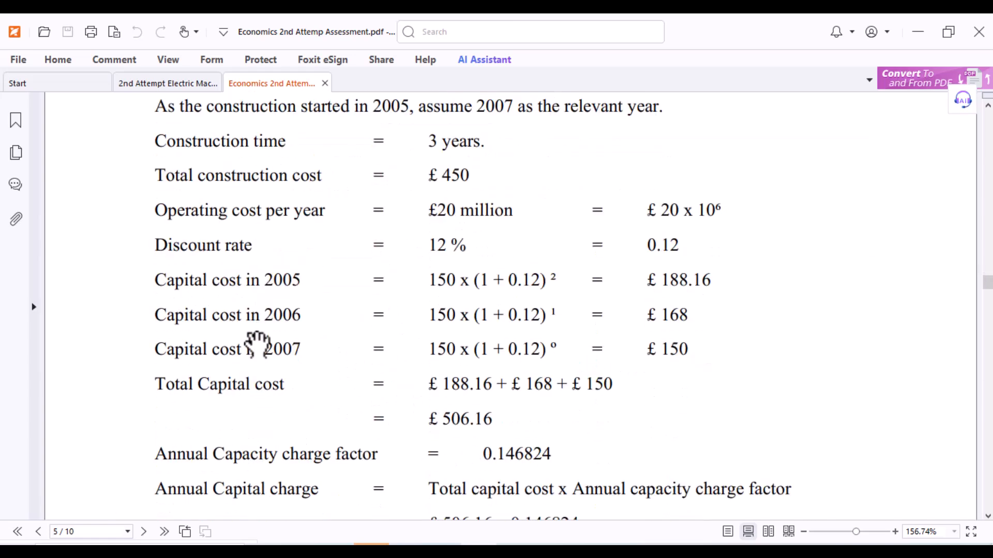
pyautogui.scroll(2, 279, 310)
pyautogui.scroll(-3, 387, 362)
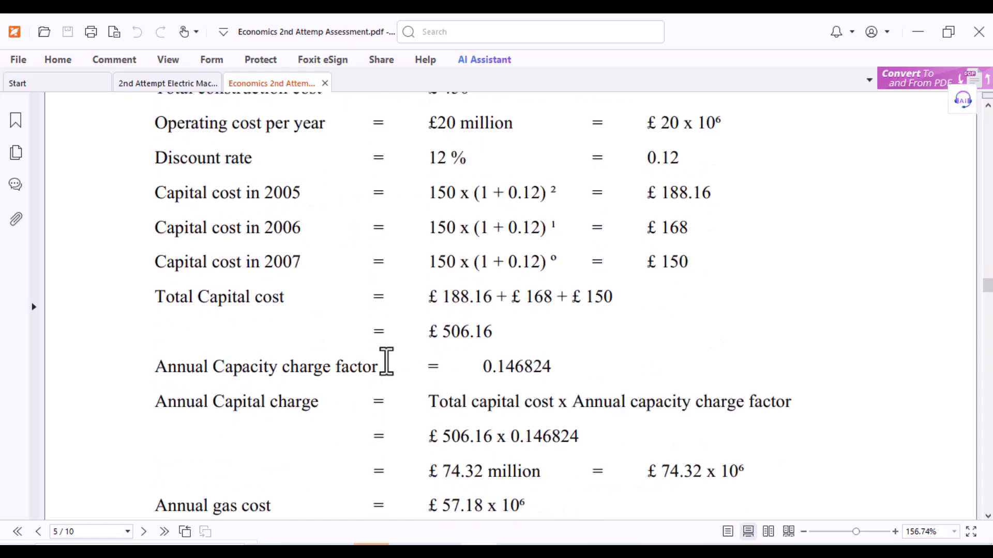
pyautogui.scroll(-15, 441, 355)
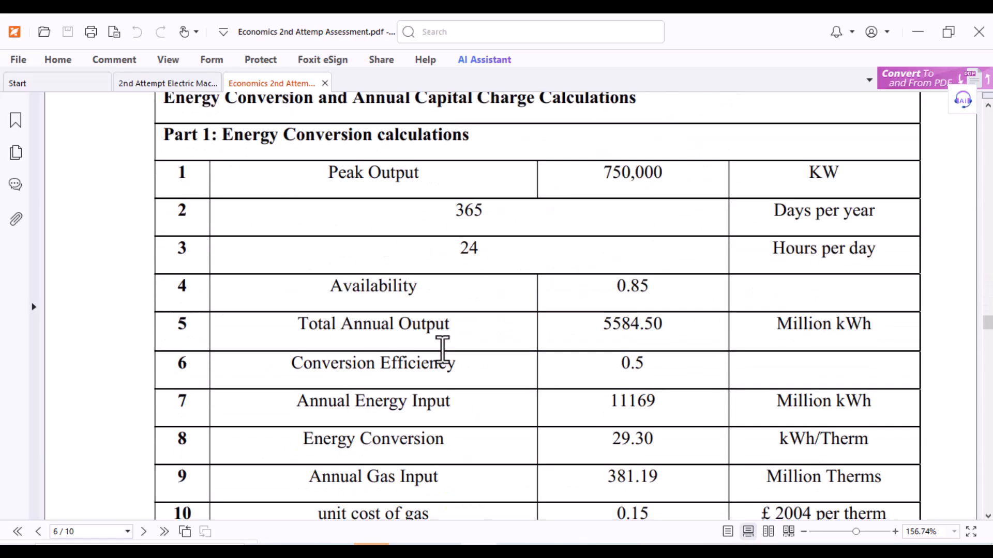
pyautogui.scroll(-15, 443, 350)
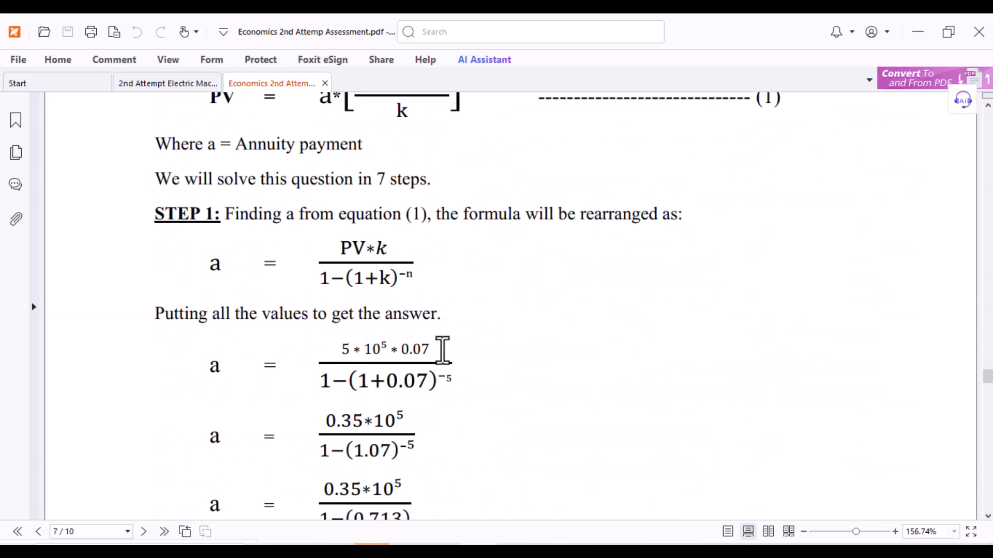
pyautogui.scroll(5, 443, 350)
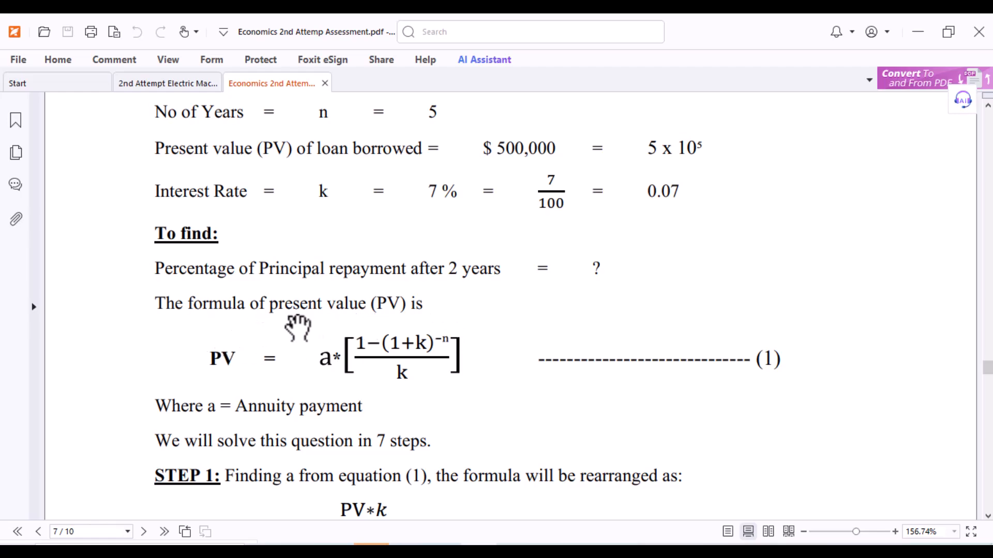
pyautogui.scroll(-4, 297, 333)
pyautogui.scroll(-12, 501, 393)
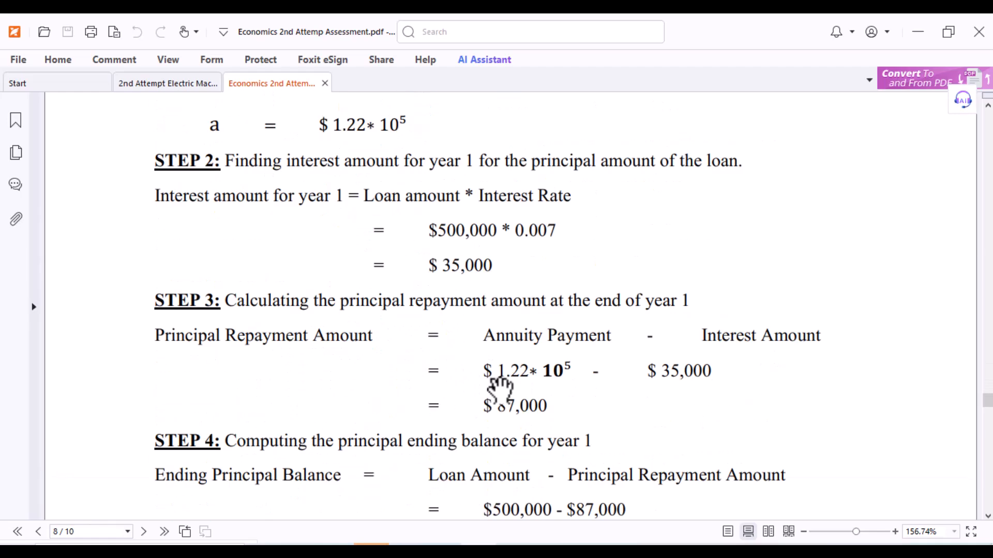
pyautogui.scroll(-20, 501, 391)
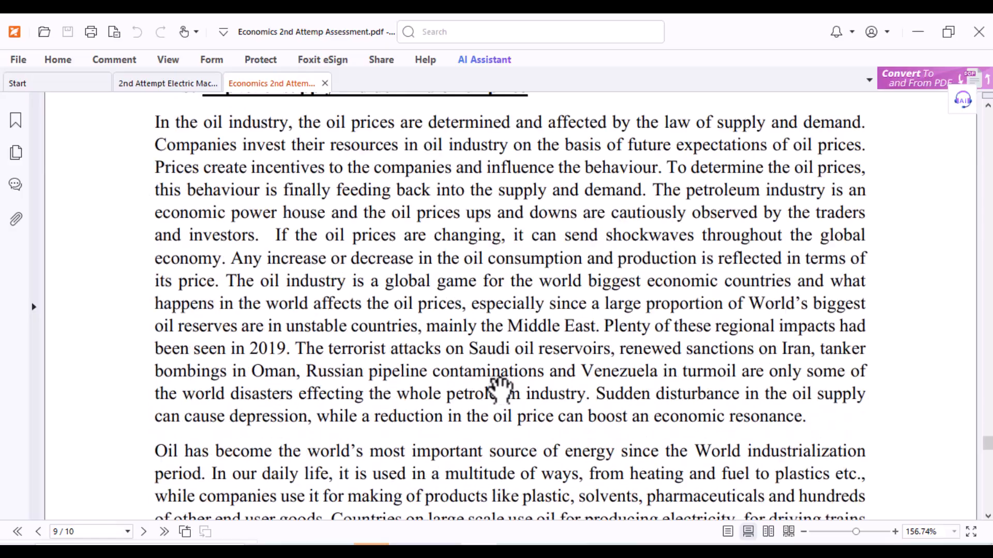
# Step: Switch to the editor and review the run_economics.m script's cashflow, NPV and LCOE code
pyautogui.click(55, 552)
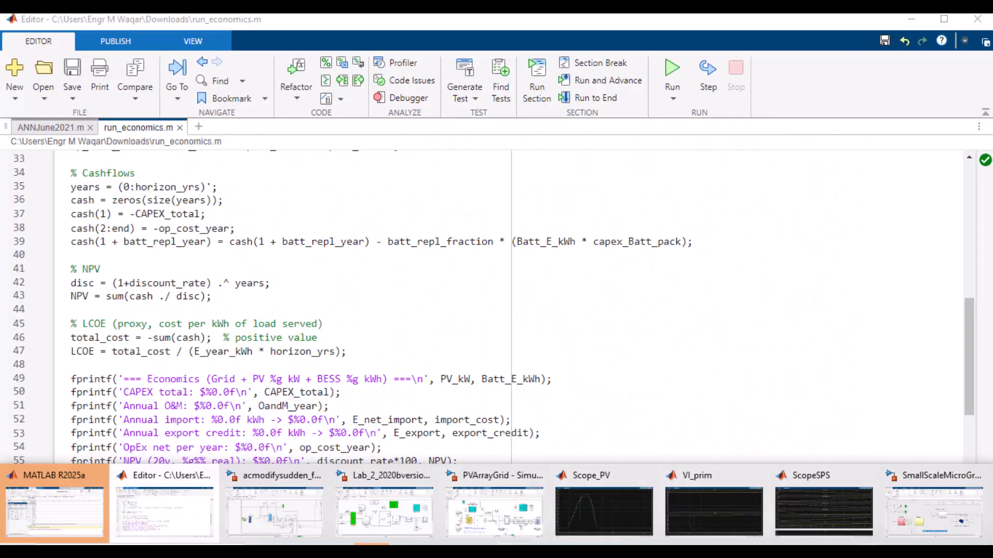
pyautogui.press('XF86AudioLowerVolume')
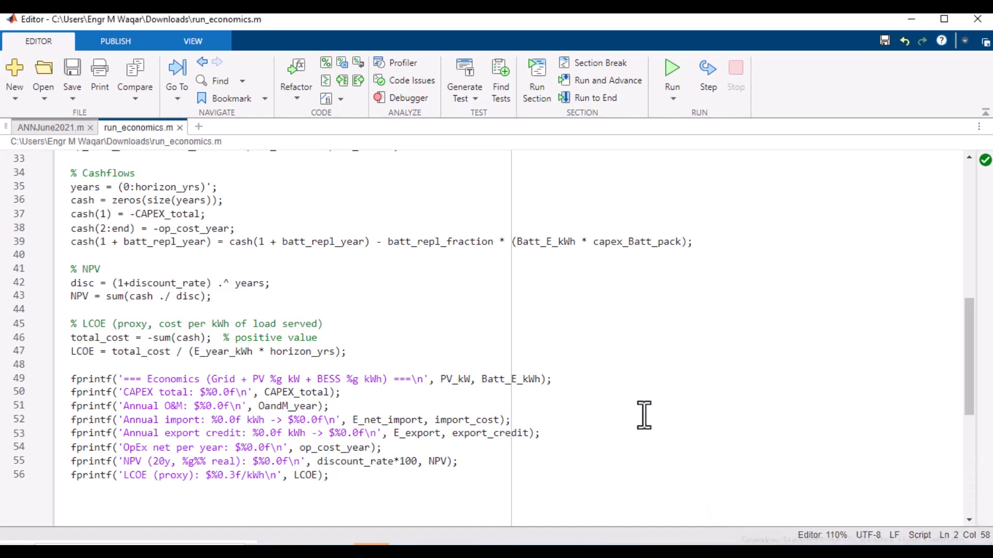
pyautogui.click(644, 416)
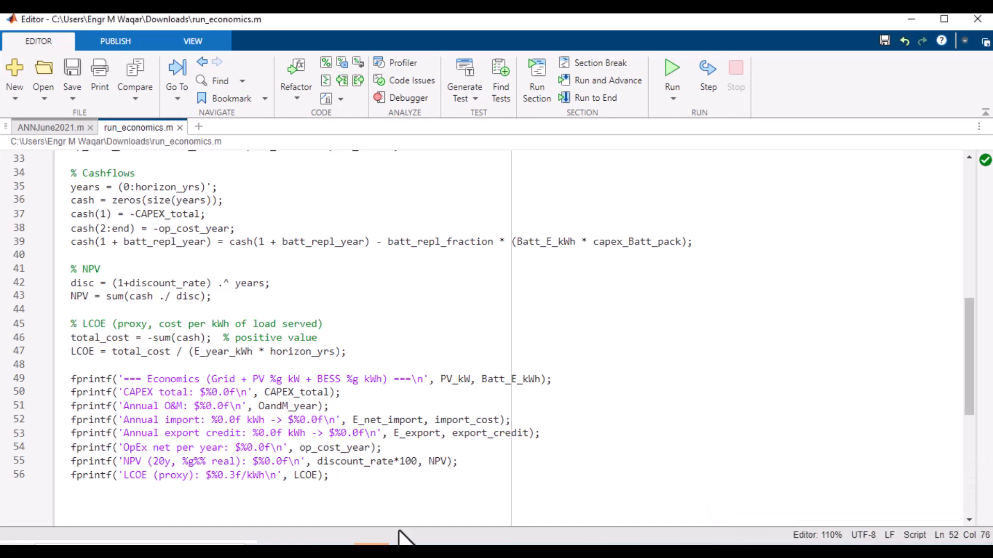
# Step: Switch to the SmallScaleMicroGrid model and open the House1 subsystem
pyautogui.moveTo(401, 538)
pyautogui.click(259, 508)
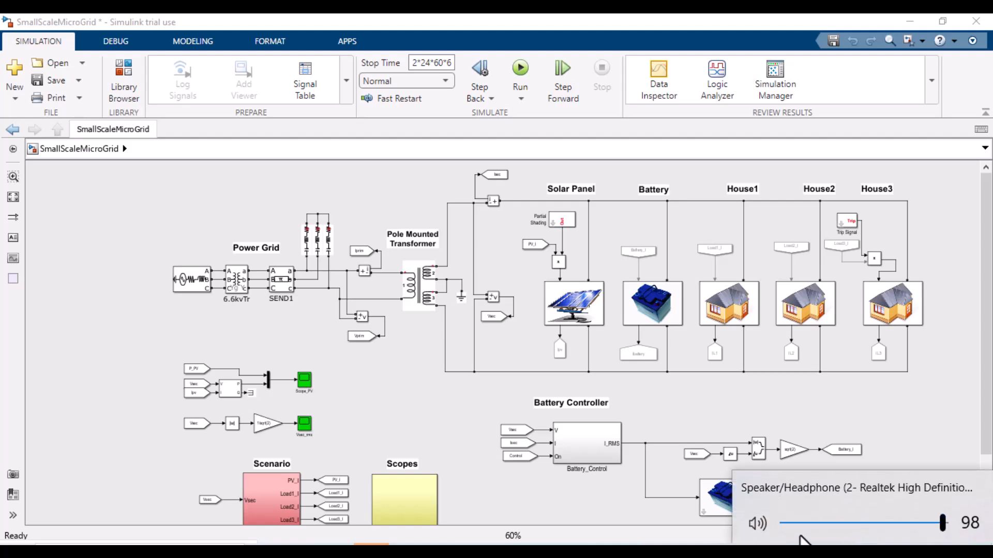
pyautogui.click(756, 524)
pyautogui.click(761, 396)
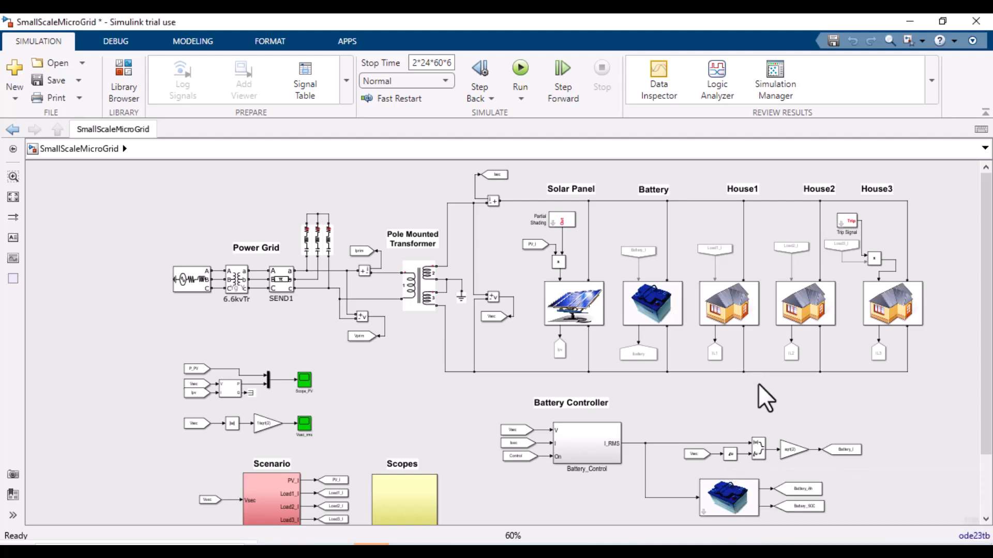
pyautogui.click(722, 299)
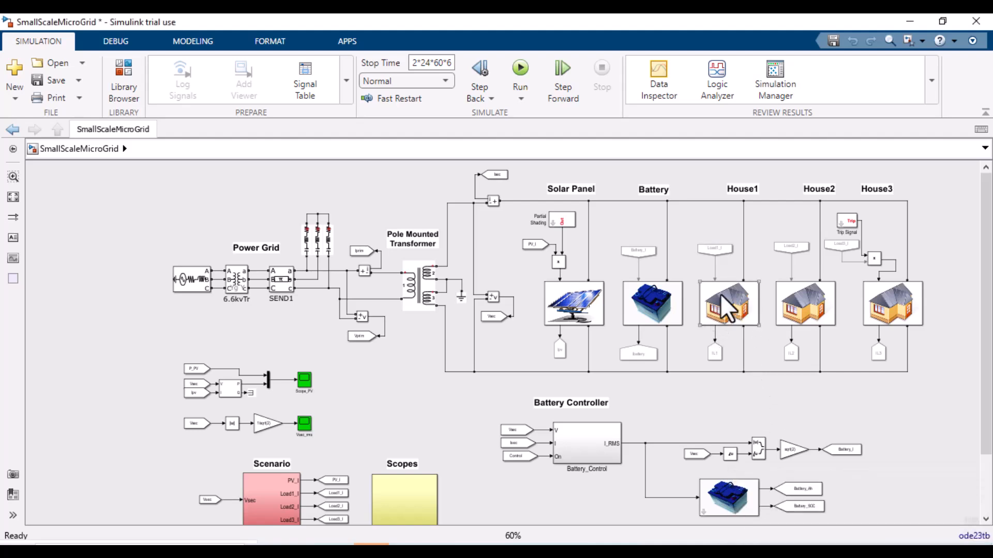
pyautogui.click(715, 249)
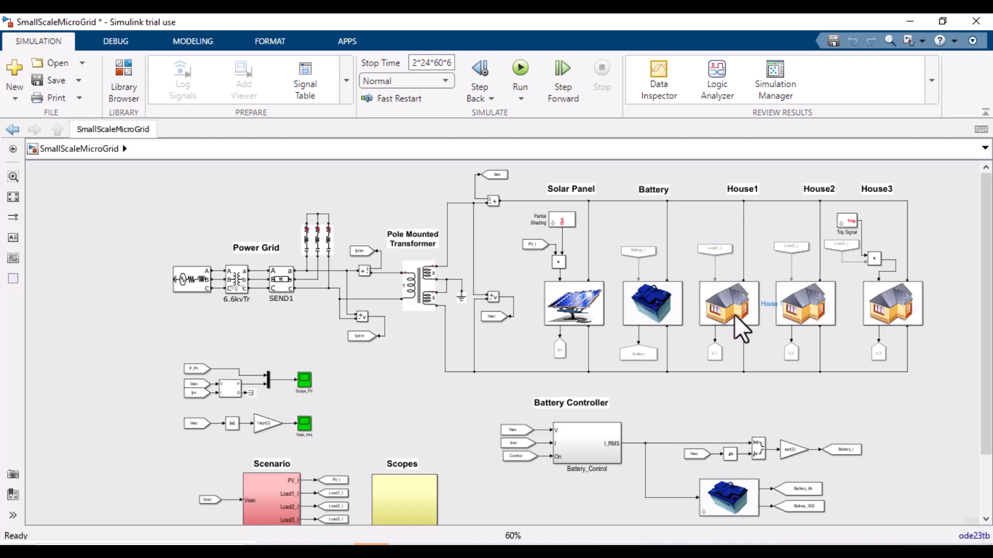
pyautogui.doubleClick(734, 318)
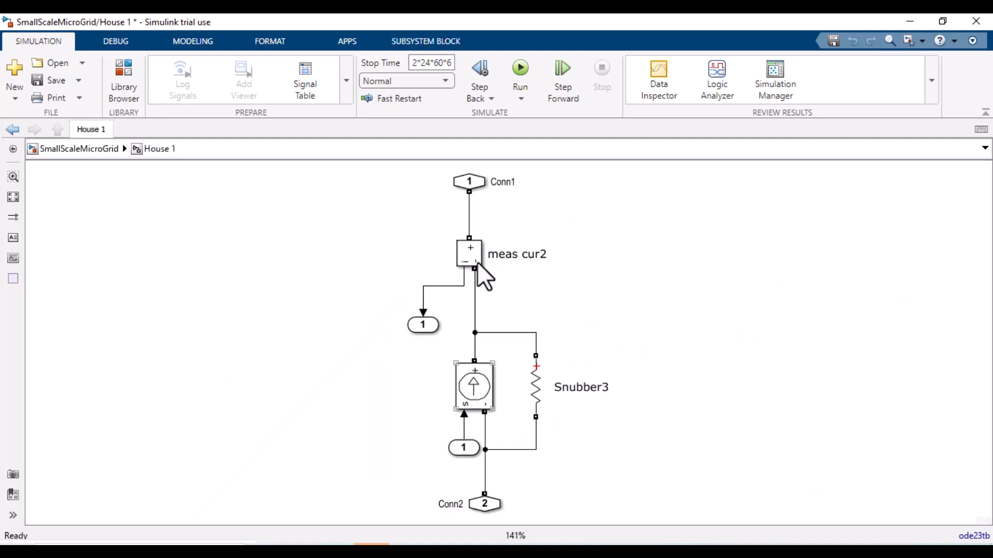
# Step: Inspect the block parameters of the controlled current source and the Snubber3 resistor inside House1
pyautogui.doubleClick(483, 383)
pyautogui.moveTo(616, 166); pyautogui.dragTo(600, 125)
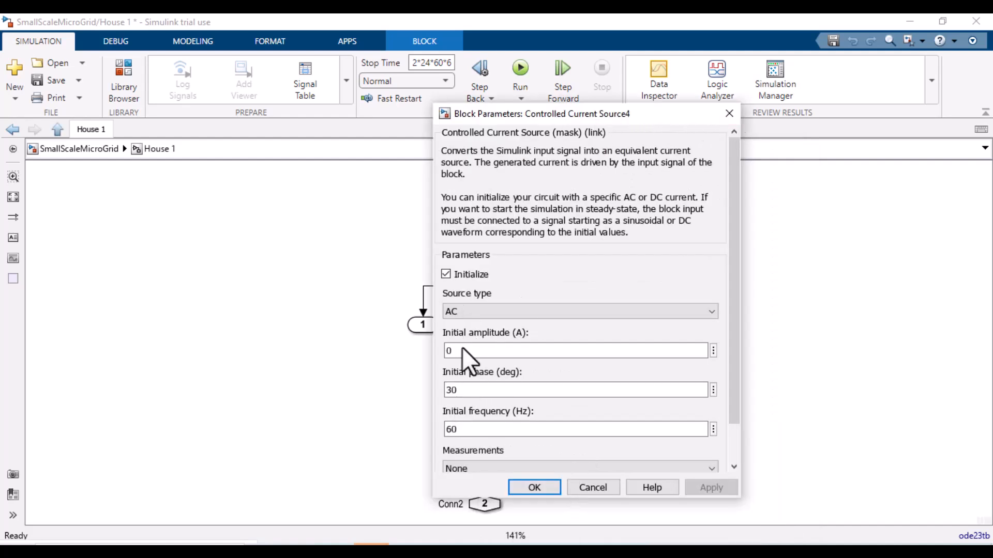
pyautogui.press('Return')
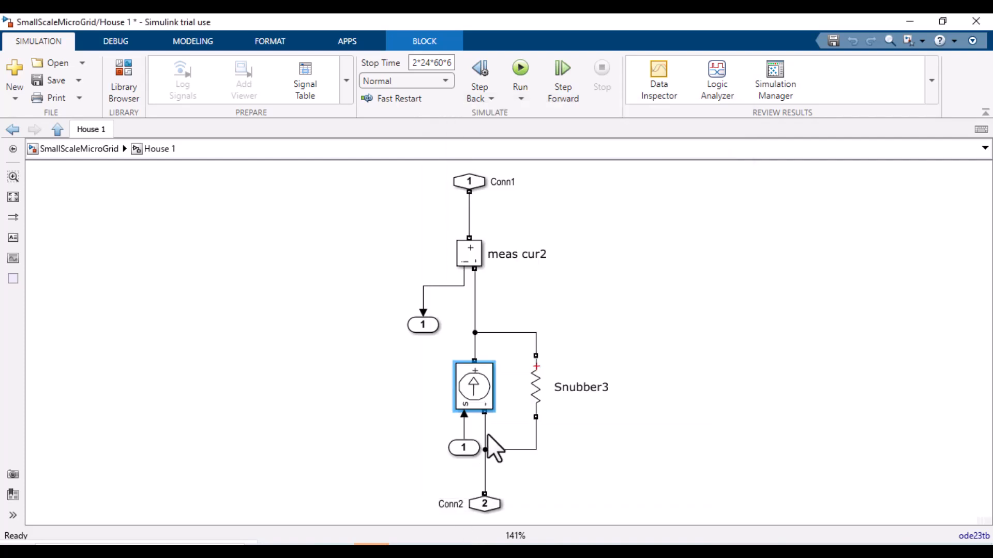
pyautogui.click(536, 392)
pyautogui.doubleClick(565, 394)
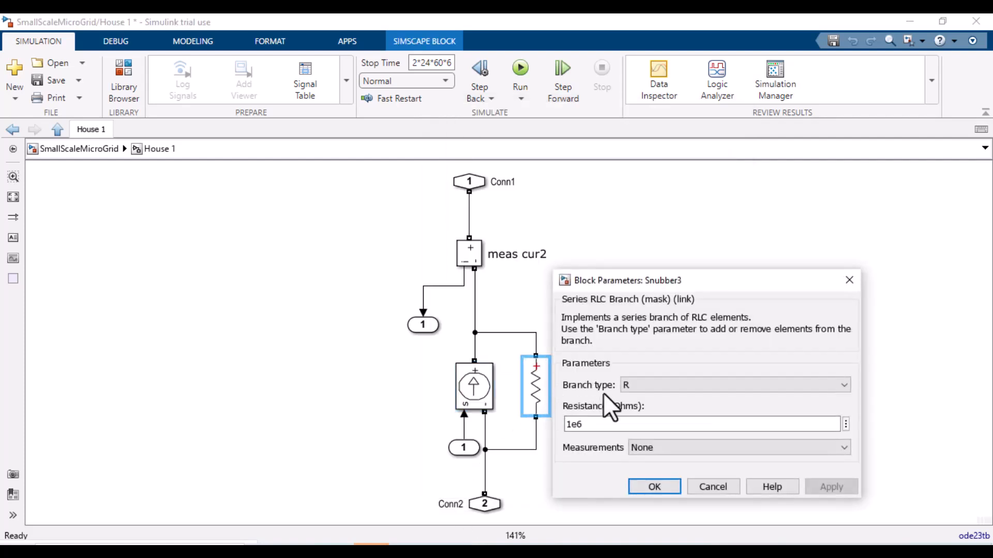
pyautogui.click(663, 488)
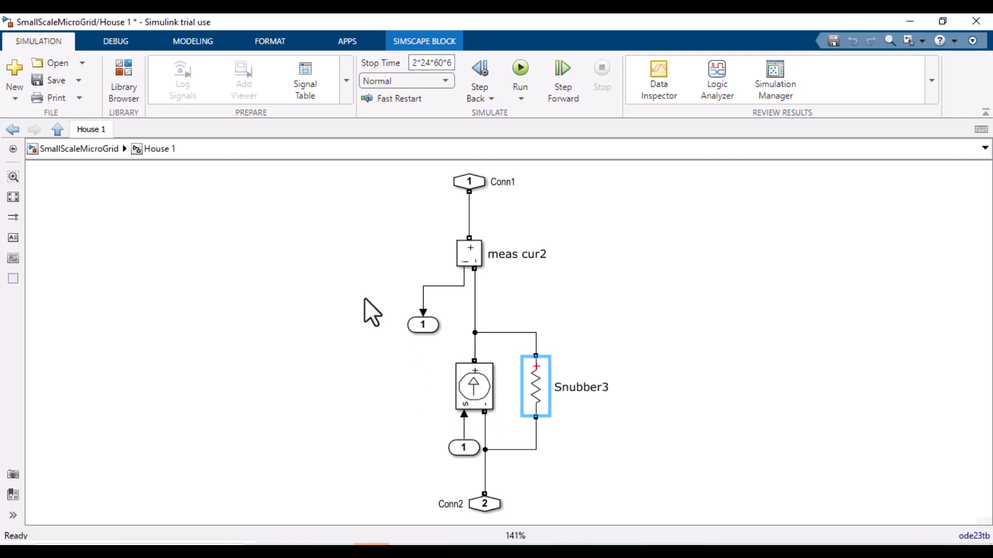
# Step: Return to the top level of SmallScaleMicroGrid and select the House1 block
pyautogui.click(88, 146)
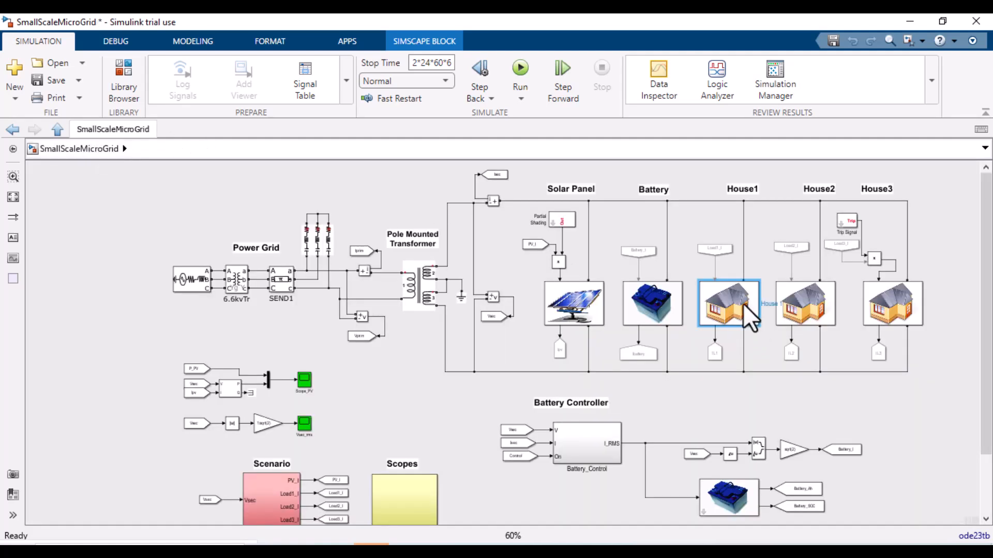
pyautogui.click(749, 318)
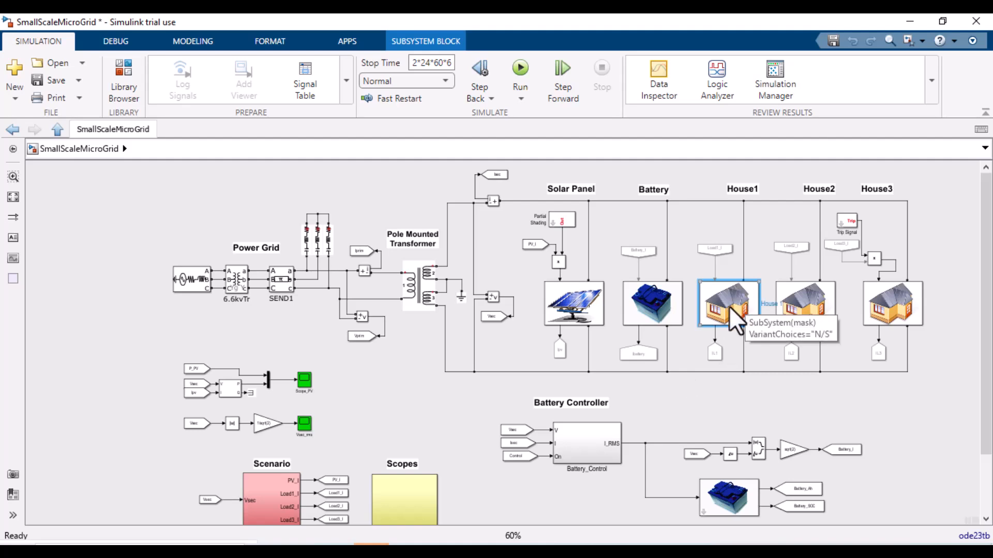
pyautogui.click(775, 525)
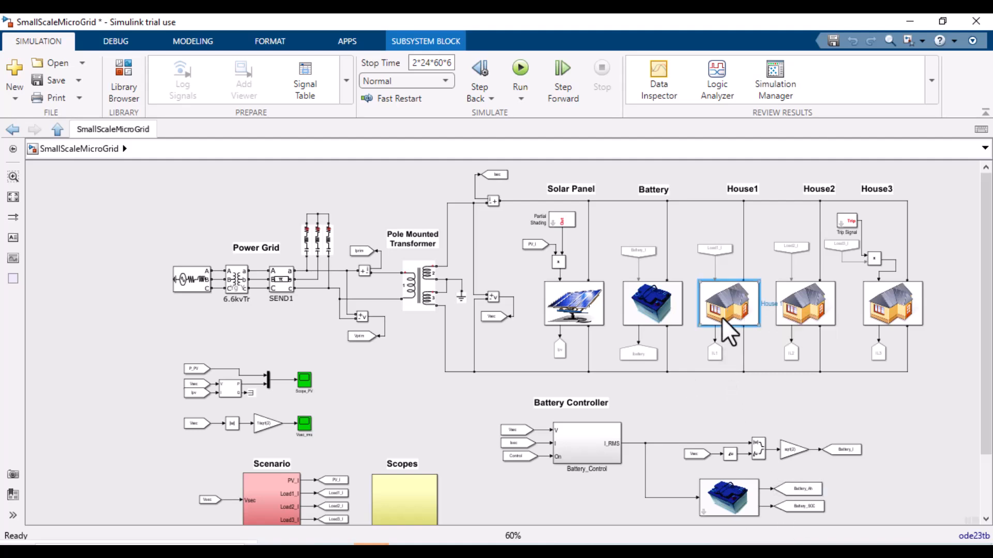
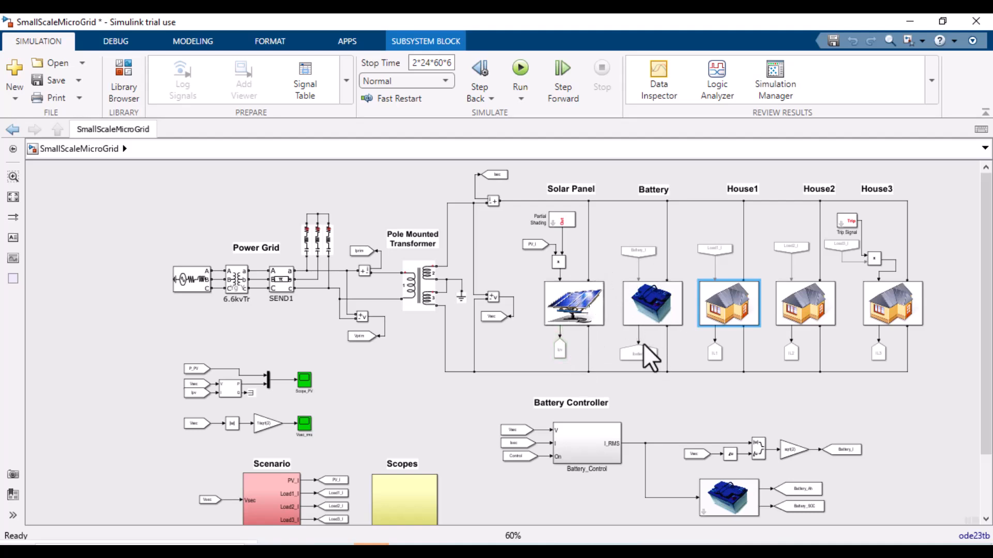
# Step: Switch to the PVArrayGrid model and review the PV Array block parameters, then close the dialog
pyautogui.click(303, 552)
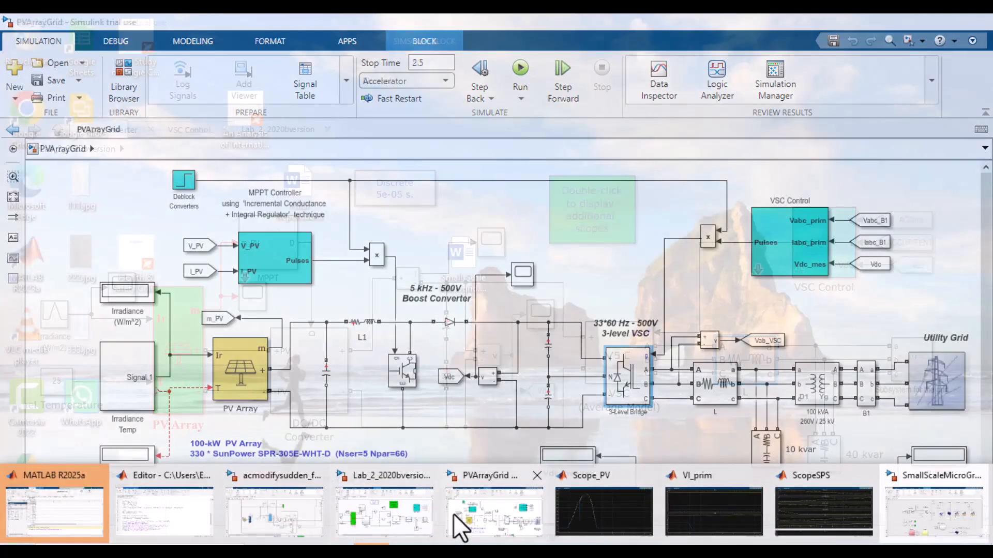
pyautogui.click(454, 514)
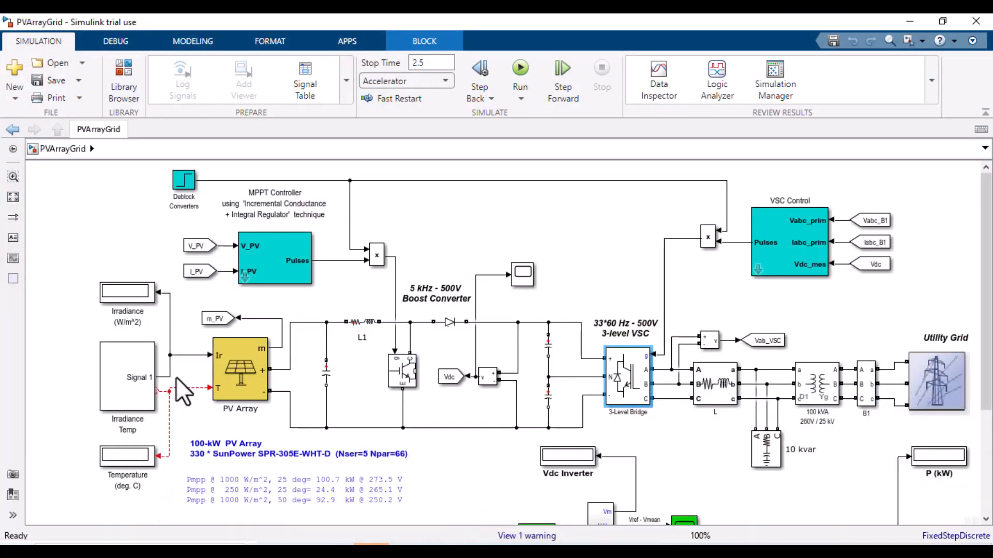
pyautogui.click(236, 371)
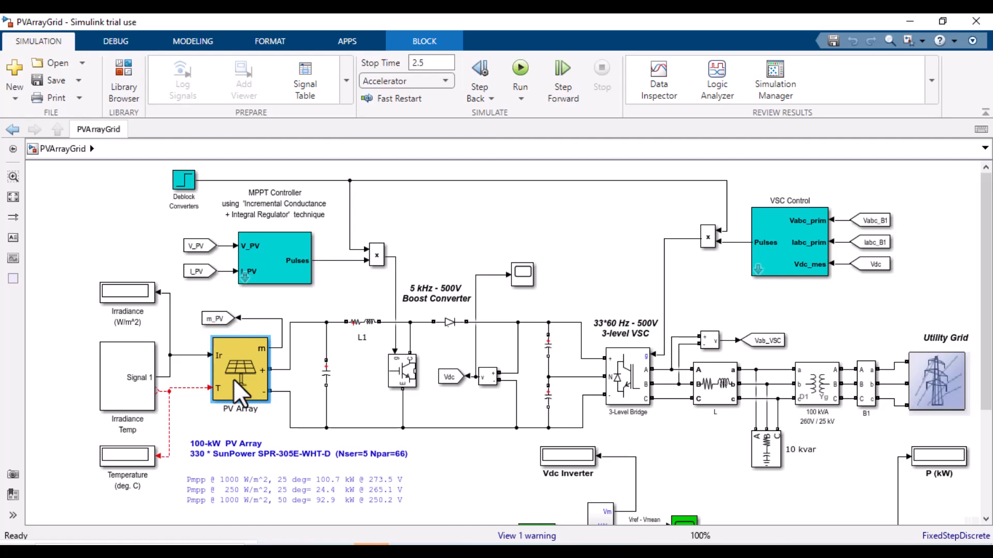
pyautogui.doubleClick(234, 379)
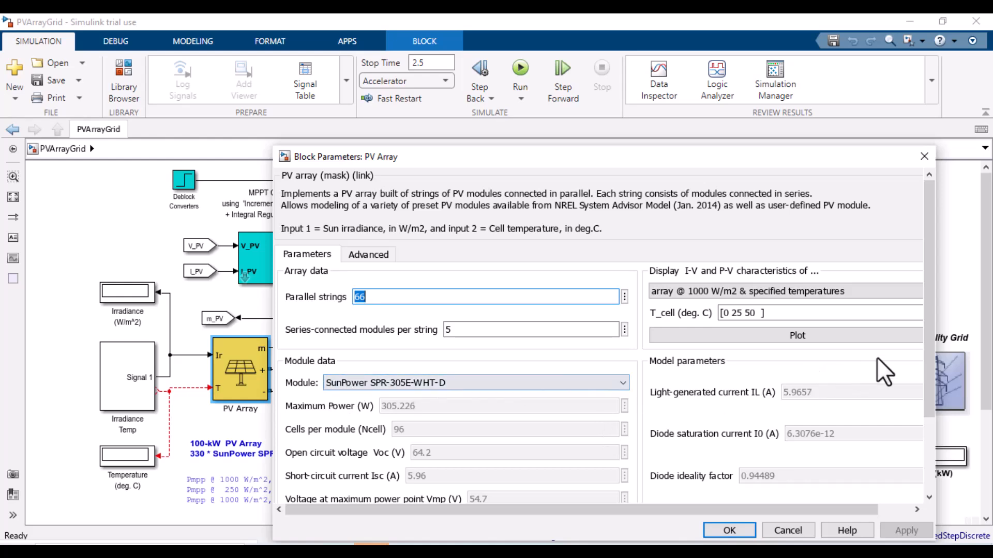
pyautogui.moveTo(929, 383); pyautogui.dragTo(941, 459)
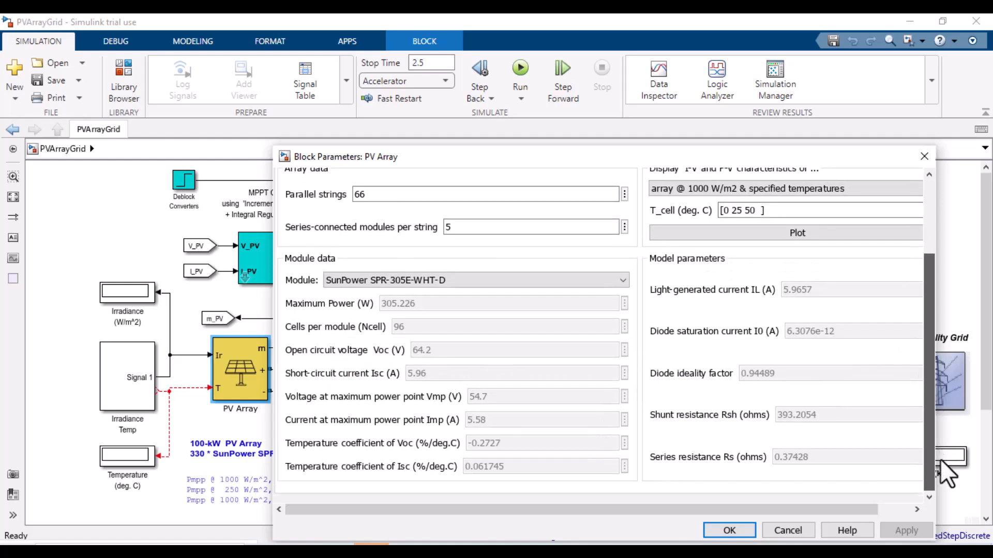
pyautogui.click(786, 530)
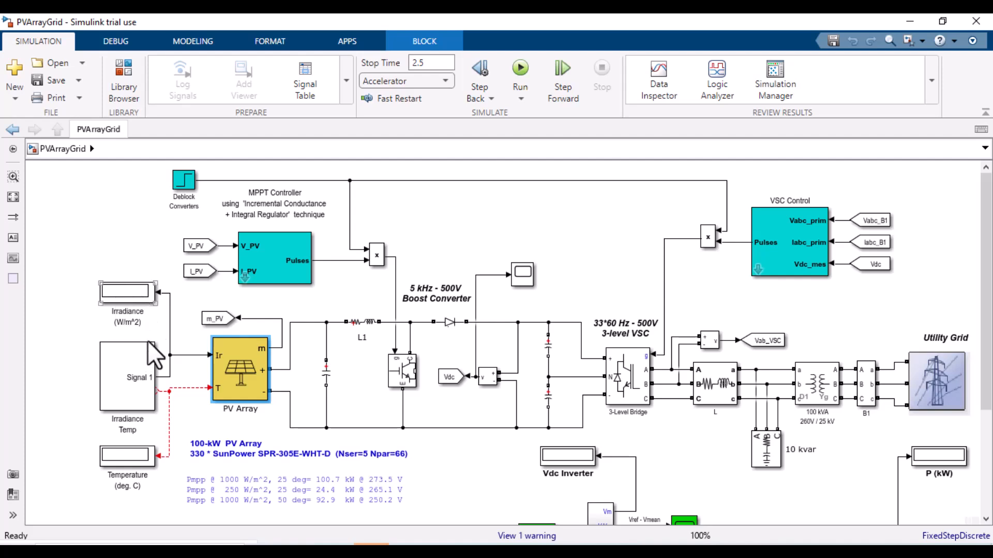
# Step: Examine the PVArrayGrid irradiance and temperature displays and the SmallScaleMicroGrid top-level diagram
pyautogui.click(137, 287)
pyautogui.click(136, 288)
pyautogui.click(118, 463)
pyautogui.doubleClick(122, 468)
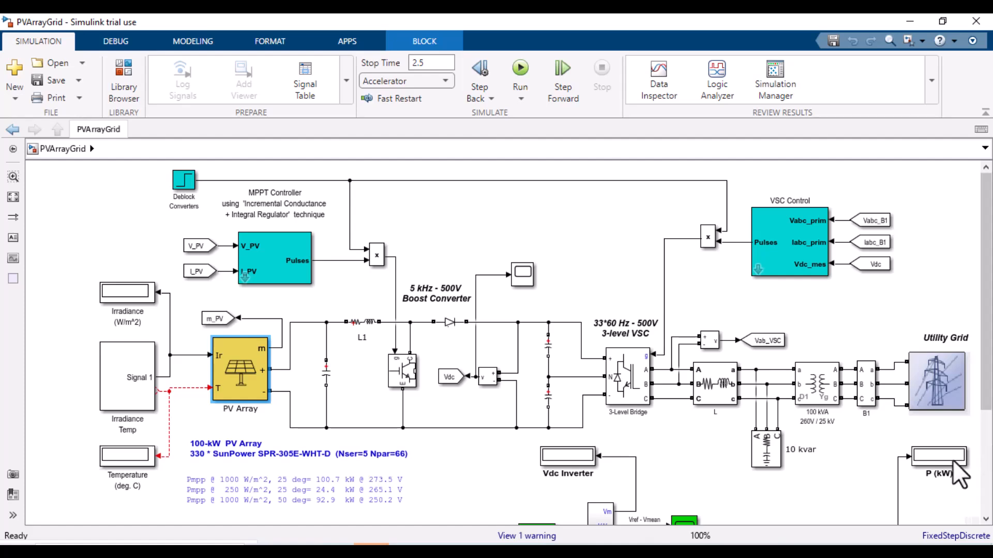
pyautogui.scroll(-5, 497, 341)
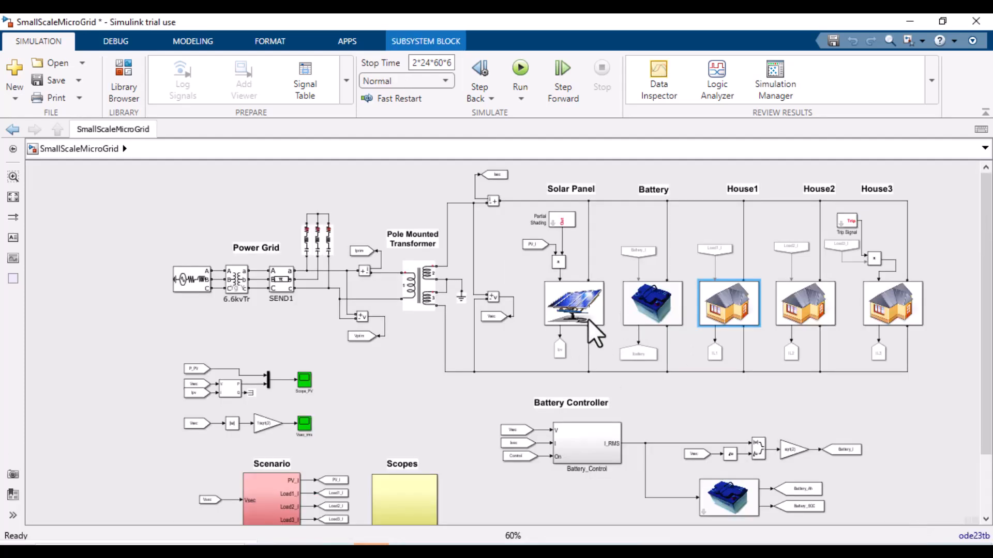
pyautogui.scroll(-3, 981, 410)
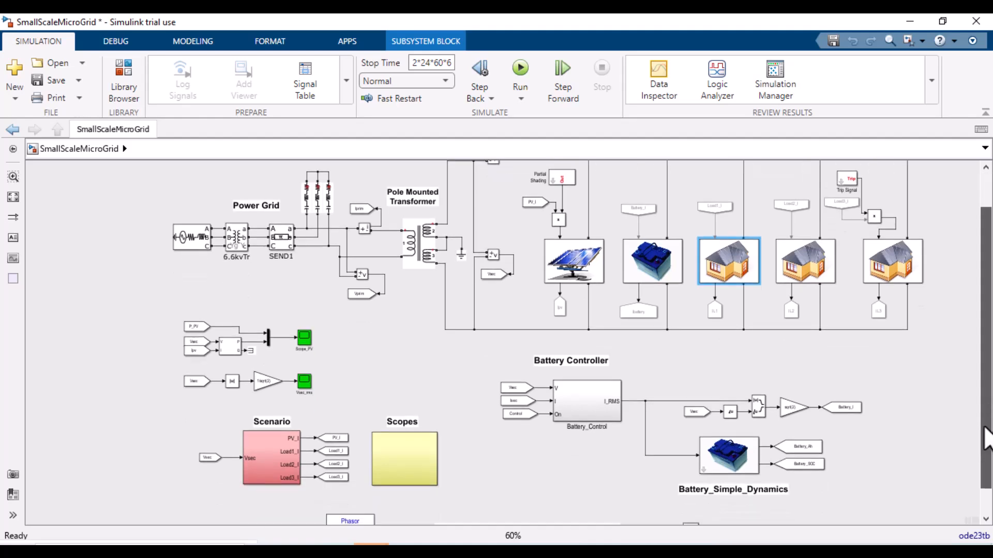
pyautogui.scroll(3, 942, 359)
pyautogui.click(636, 308)
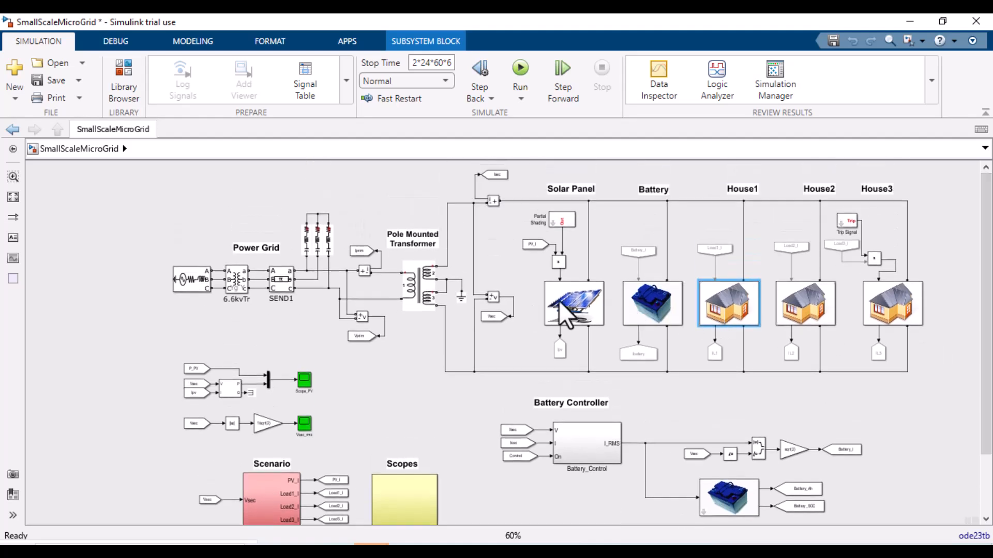
pyautogui.moveTo(375, 541)
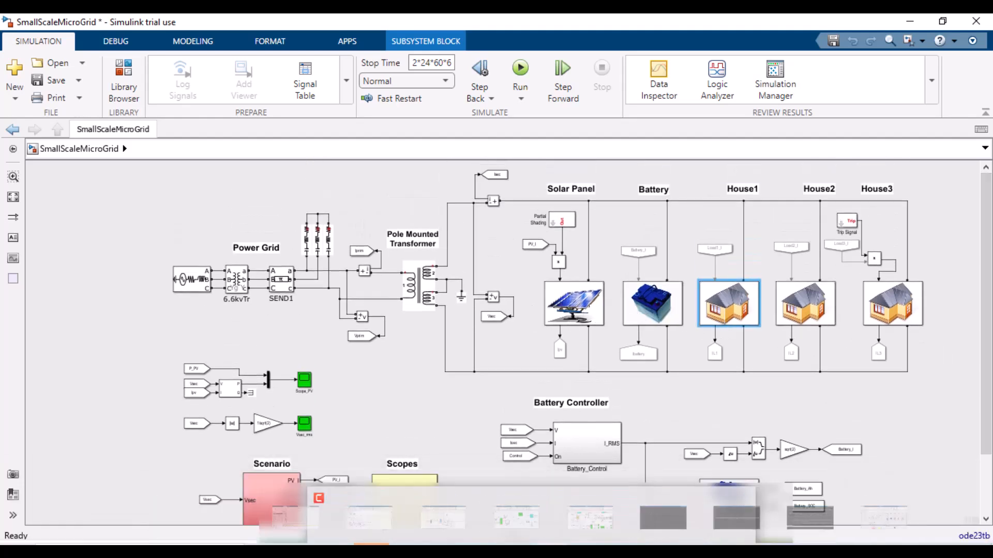
pyautogui.click(866, 552)
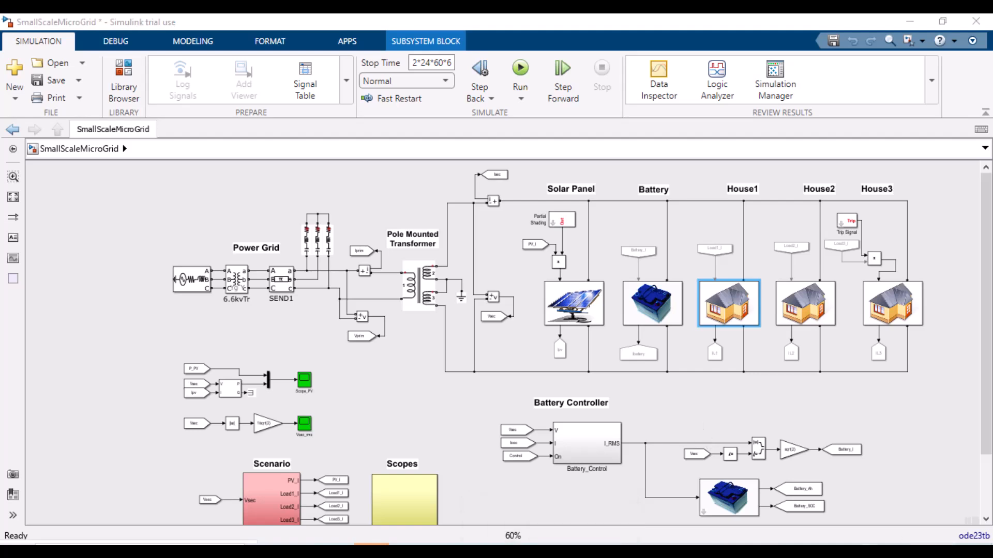
pyautogui.click(758, 526)
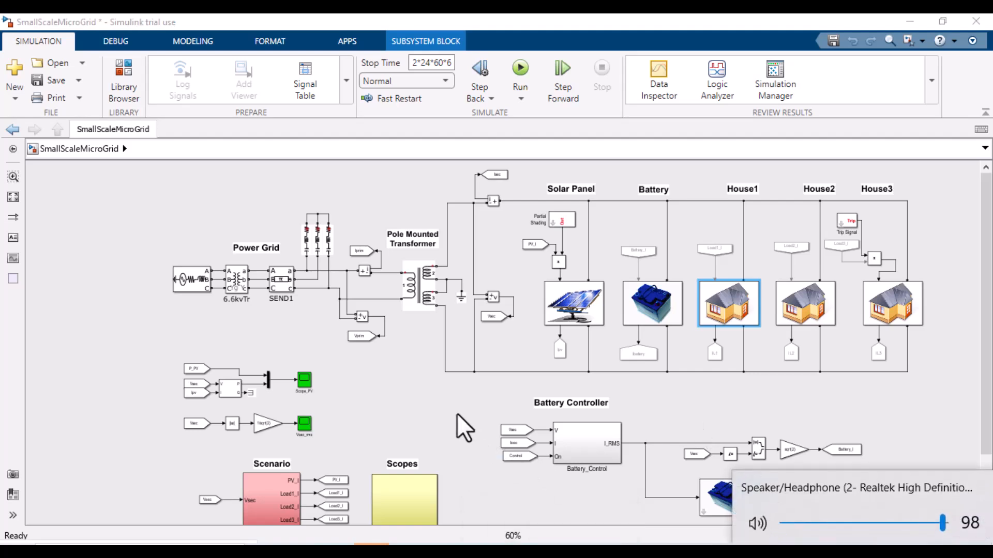
pyautogui.click(465, 426)
pyautogui.moveTo(434, 547)
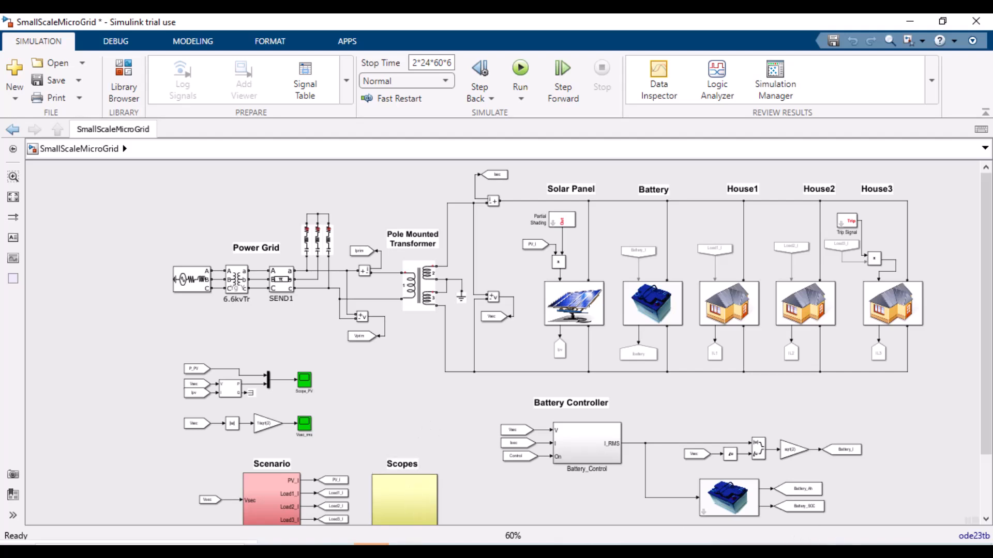
pyautogui.click(756, 524)
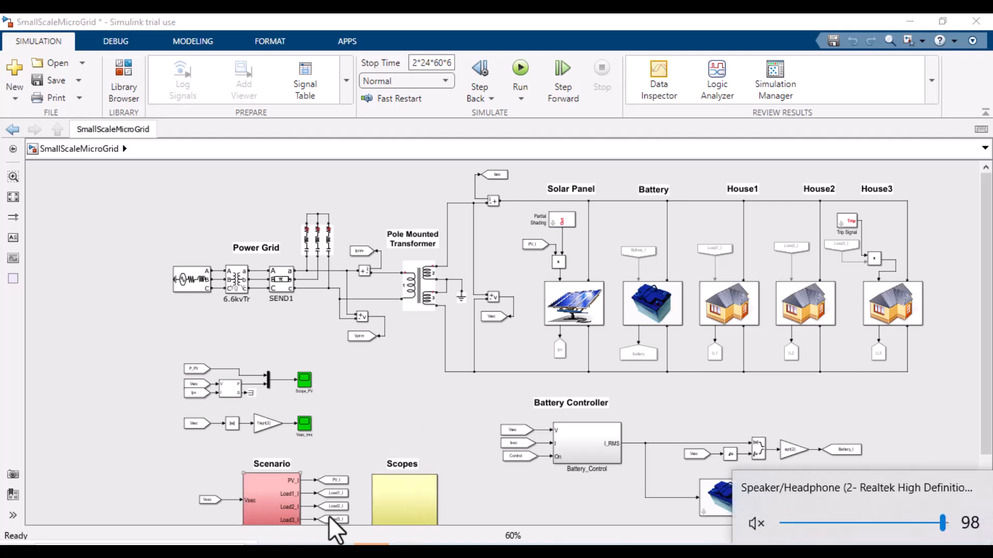
# Step: Switch between the open fault-analysis, Lab_2_2020bversion and PVArrayGrid models and review their diagrams
pyautogui.click(277, 525)
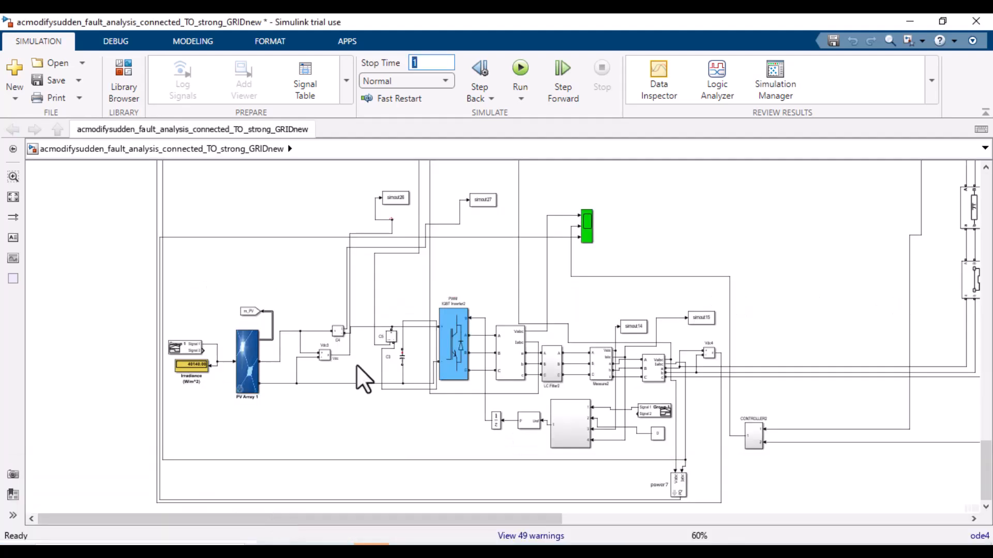
pyautogui.click(410, 537)
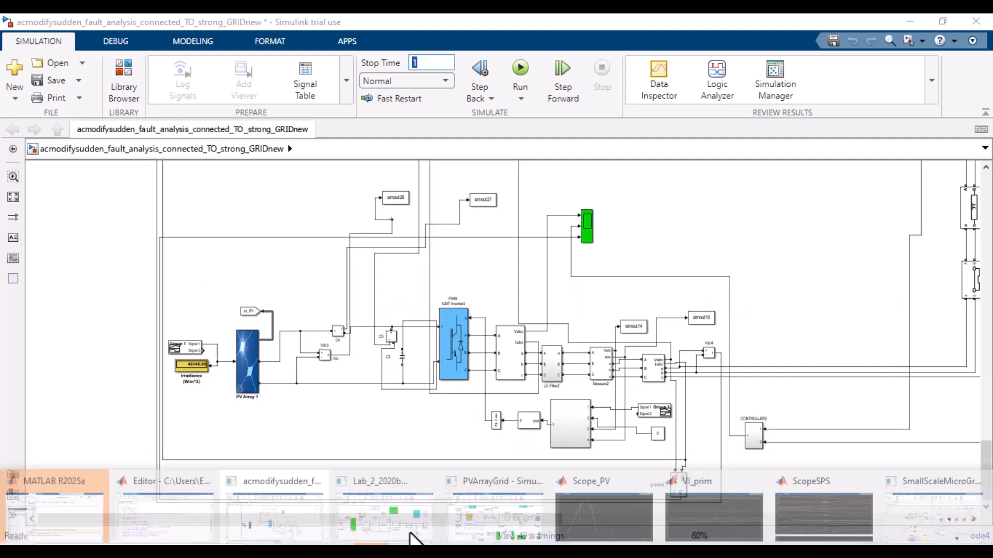
pyautogui.click(413, 538)
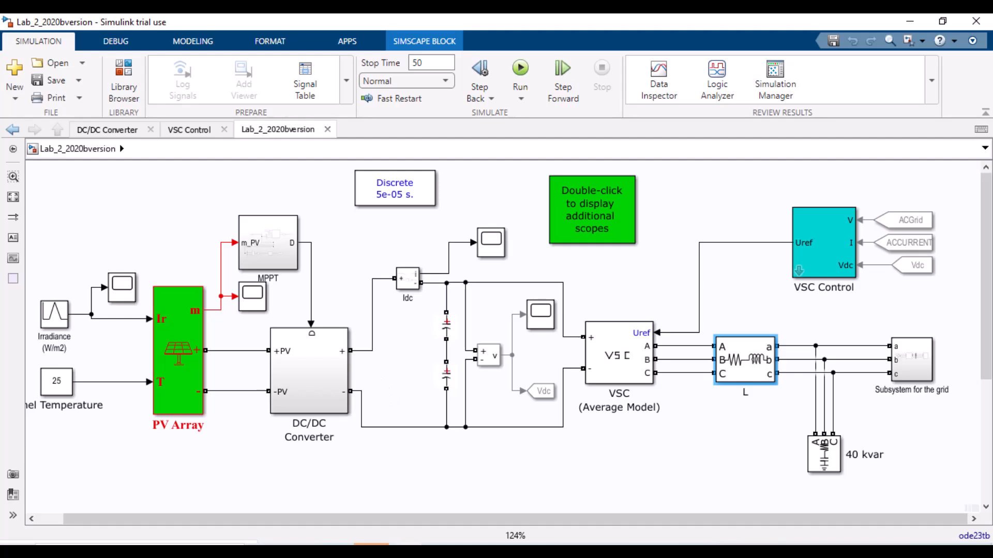
pyautogui.click(490, 529)
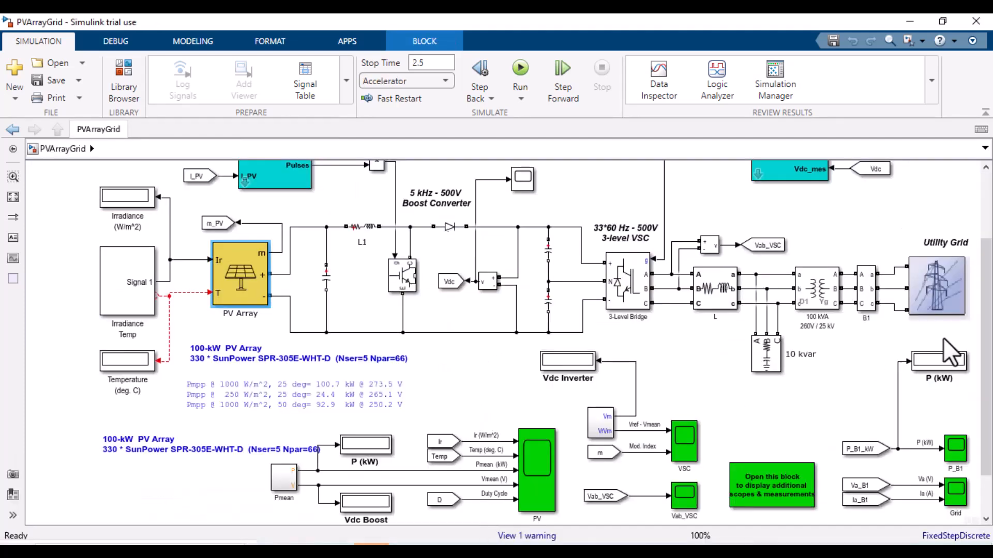
pyautogui.scroll(3, 982, 254)
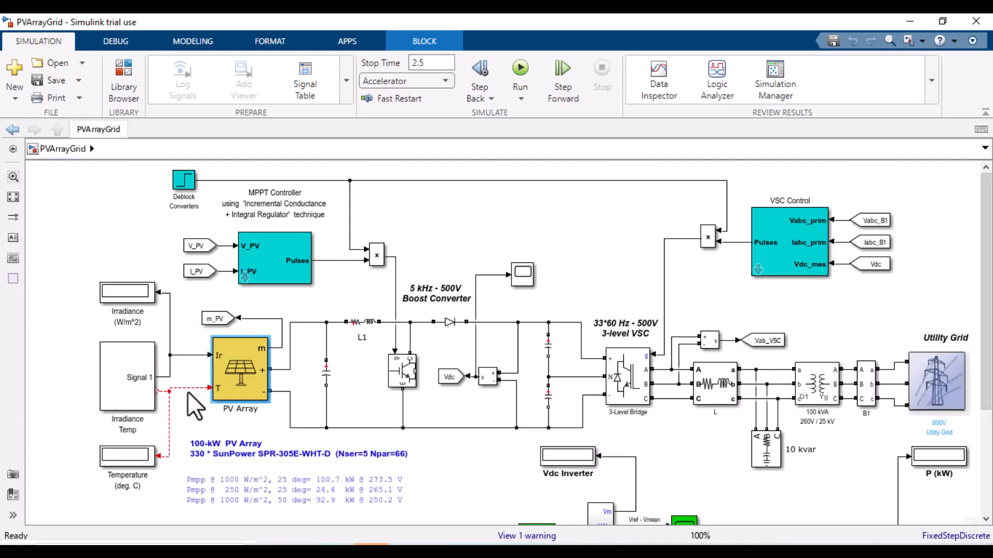
pyautogui.moveTo(985, 368); pyautogui.dragTo(985, 461)
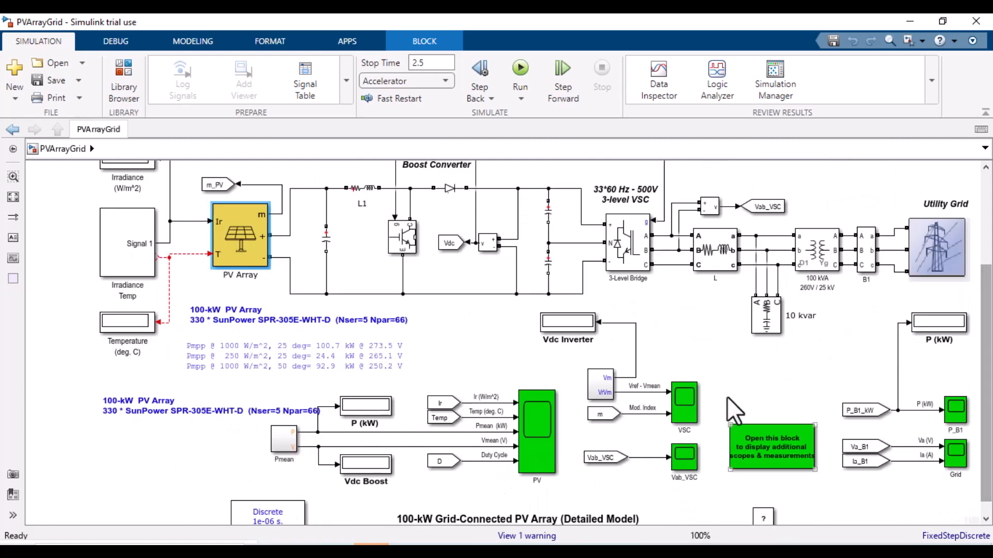
# Step: Review the full PVArrayGrid diagram, including the boost converter, VSC, utility grid and scope blocks
pyautogui.click(371, 551)
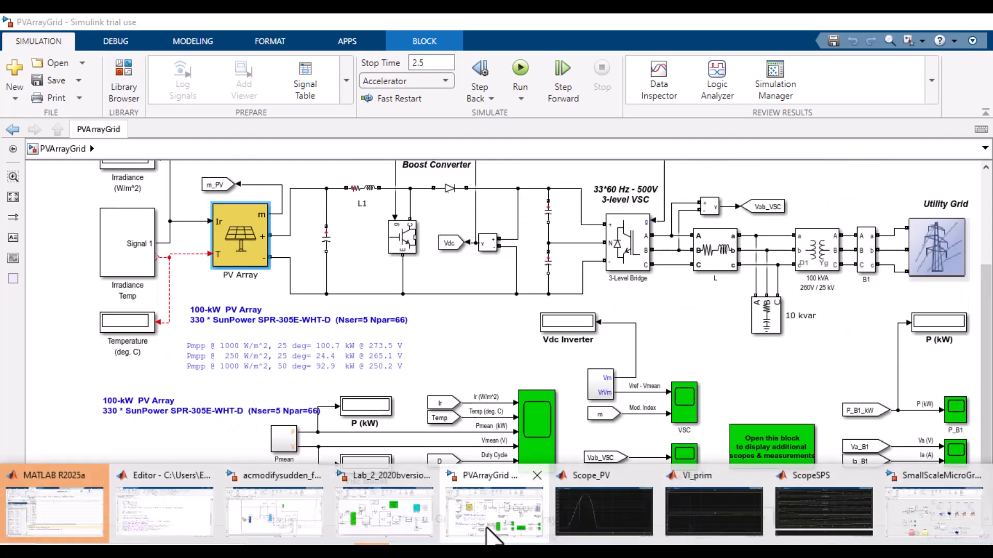
pyautogui.moveTo(912, 480)
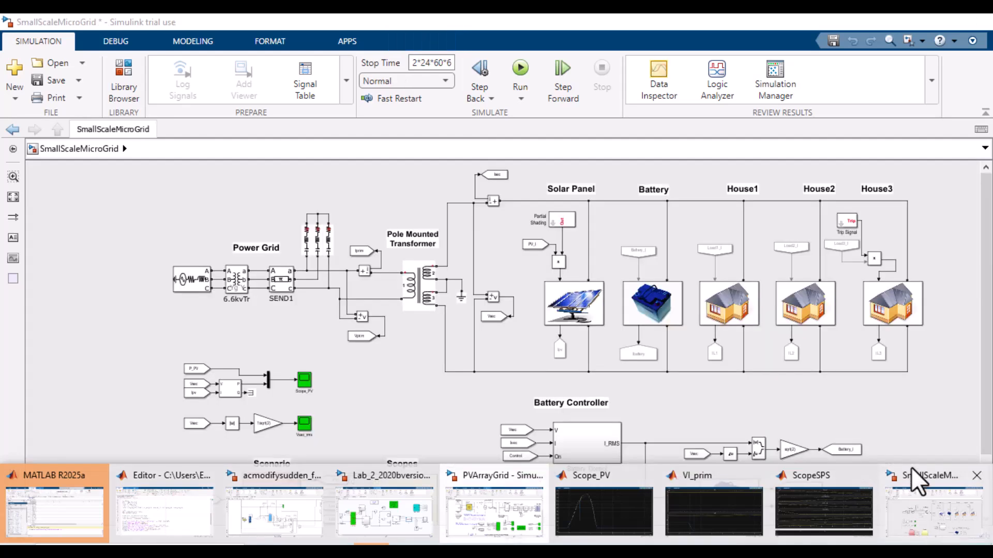
pyautogui.click(911, 518)
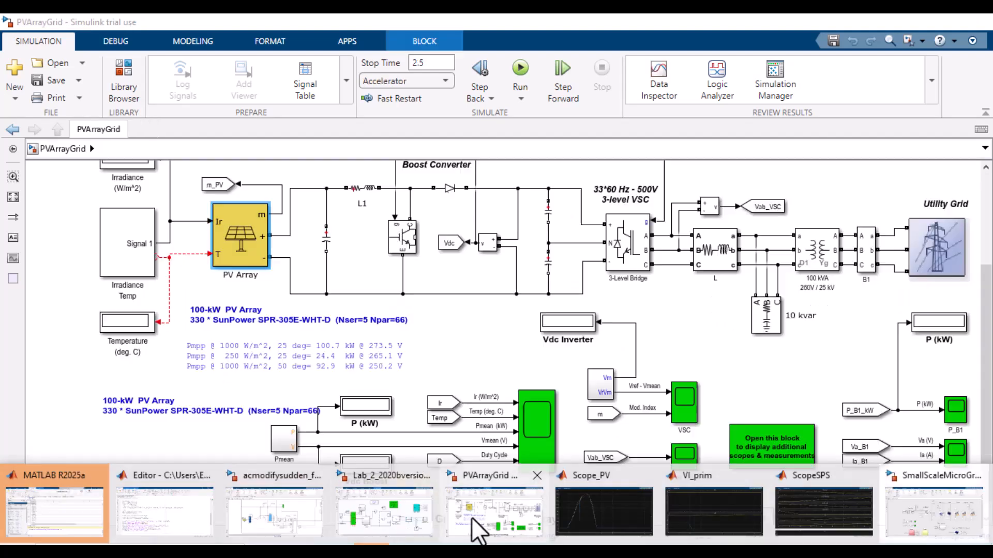
pyautogui.click(476, 525)
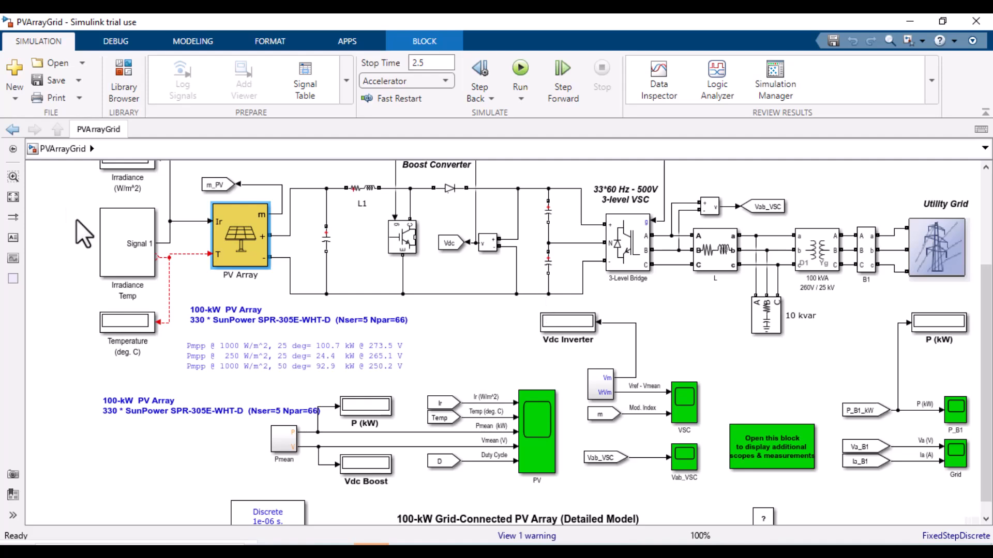
pyautogui.click(549, 212)
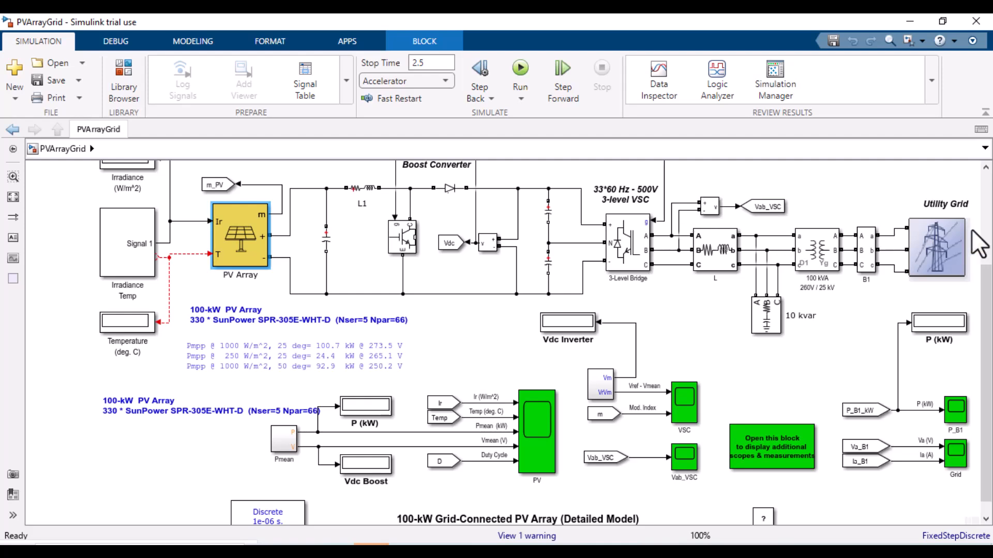
pyautogui.click(933, 259)
pyautogui.click(381, 267)
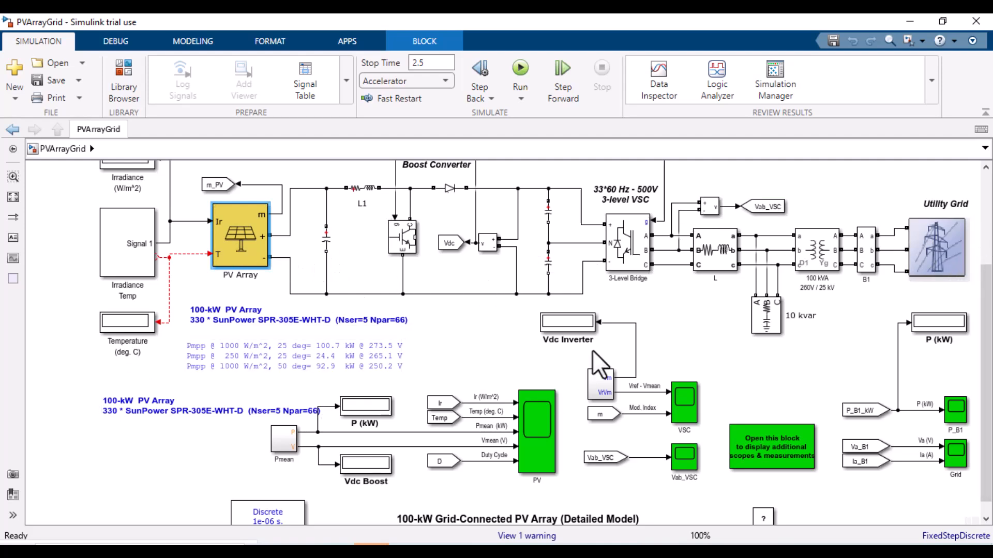
pyautogui.scroll(5, 517, 341)
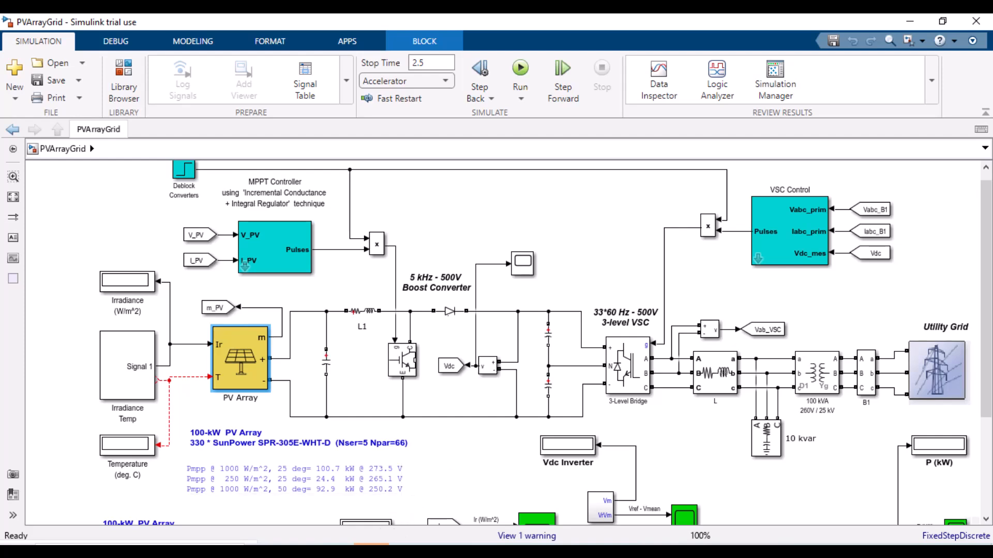
pyautogui.click(371, 549)
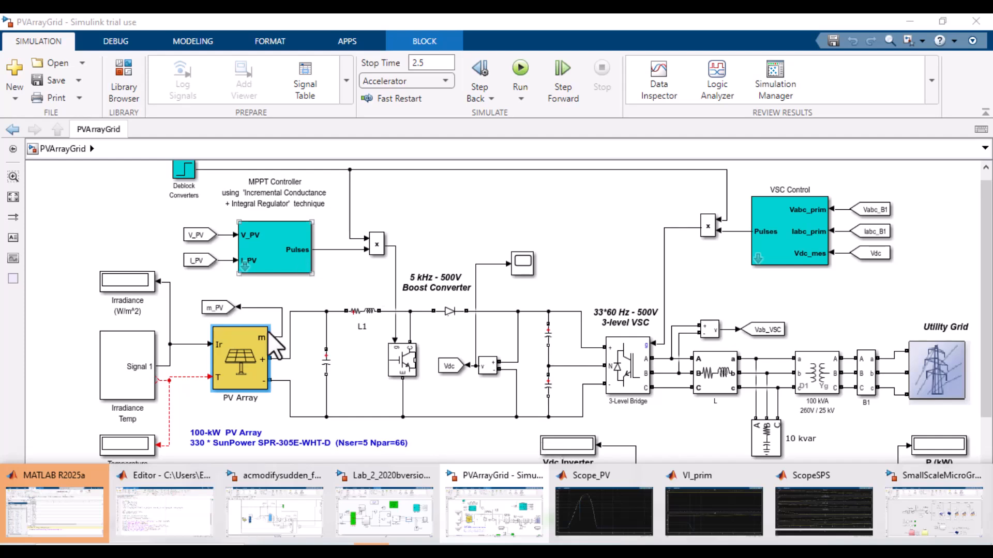
pyautogui.click(238, 354)
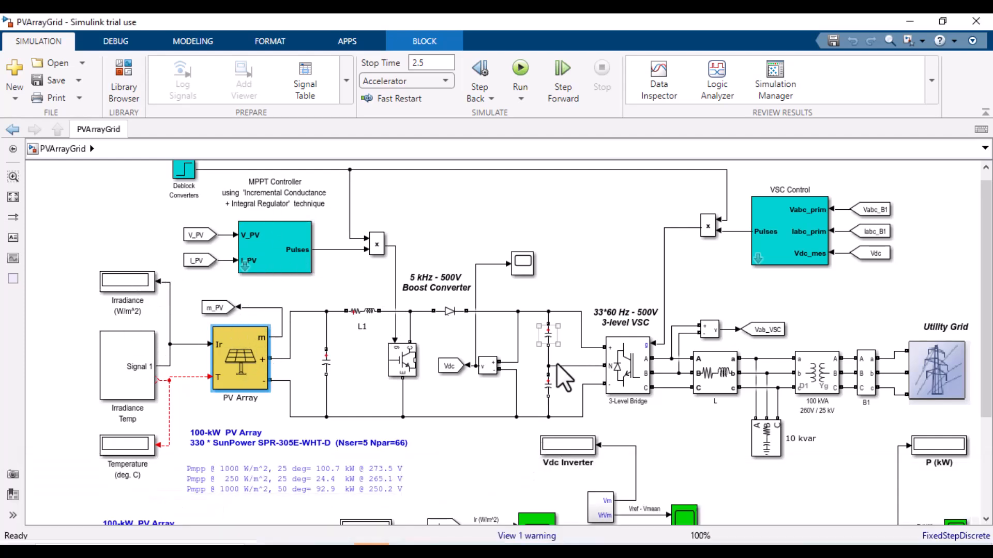
pyautogui.click(985, 452)
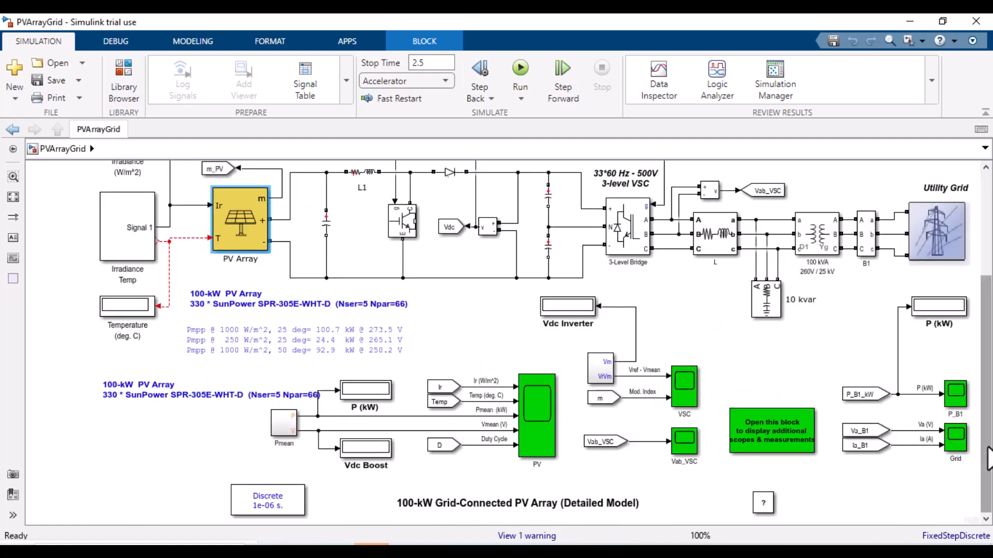
pyautogui.moveTo(372, 544)
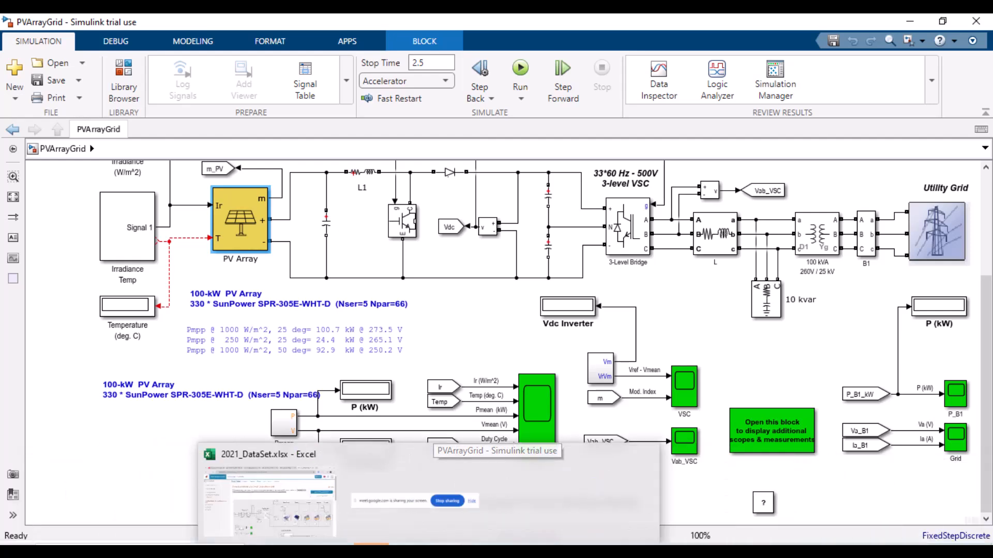
# Step: Switch to the 2021_DataSet.xlsx workbook and return to the top of the hourly load data
pyautogui.click(321, 548)
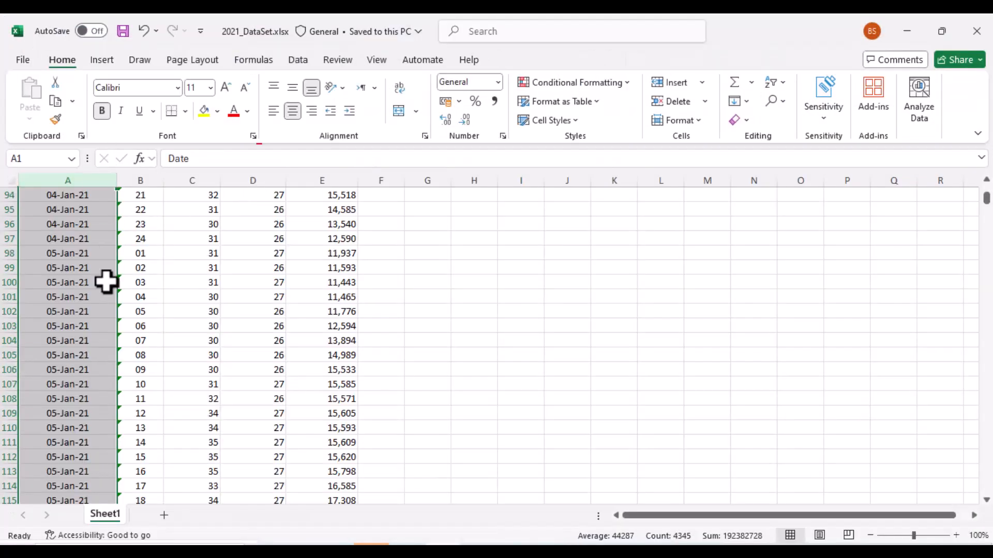
pyautogui.scroll(8, 499, 357)
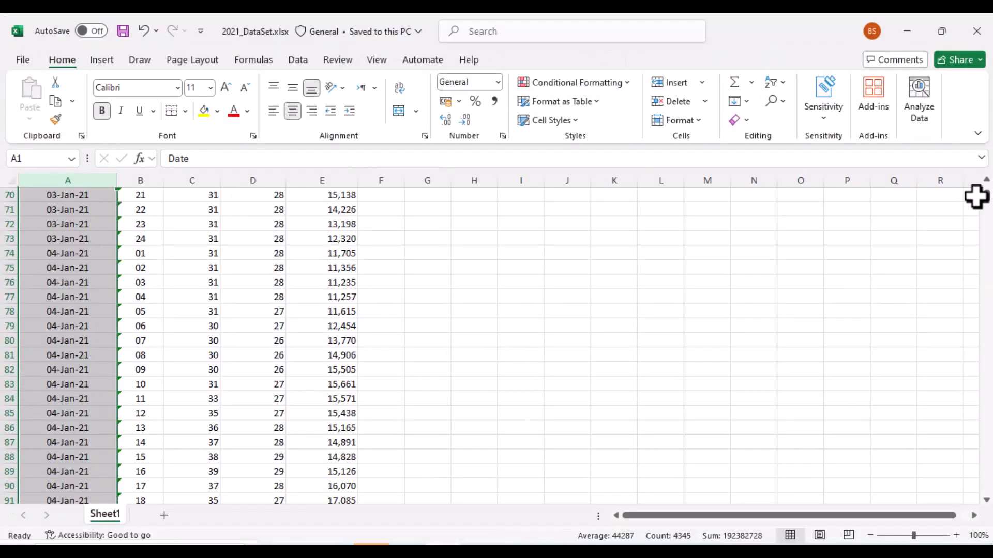
pyautogui.moveTo(986, 207)
pyautogui.mouseDown()
pyautogui.moveTo(986, 520)
pyautogui.moveTo(986, 191)
pyautogui.mouseUp()
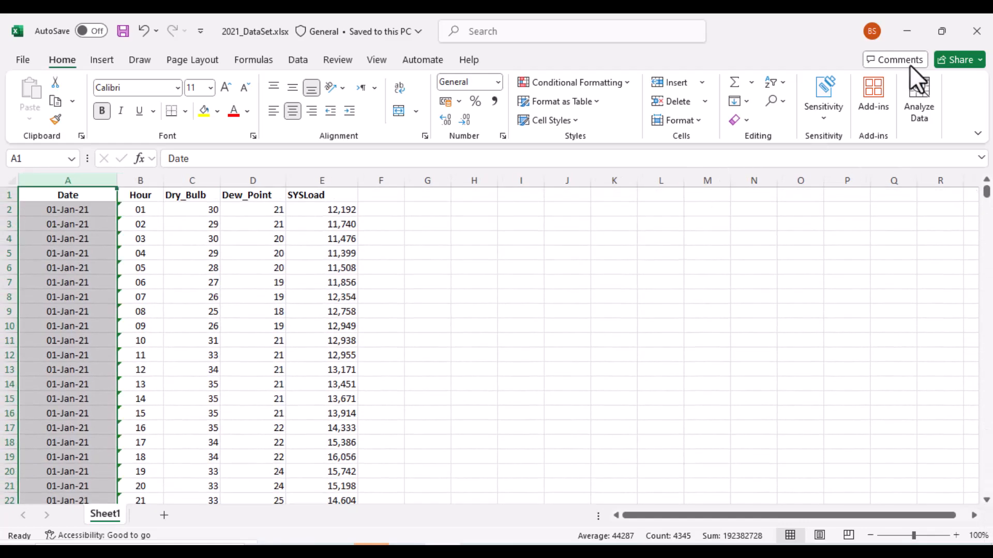
# Step: Leave the workbook and switch to the run_economics.m script in the MATLAB editor
pyautogui.click(909, 28)
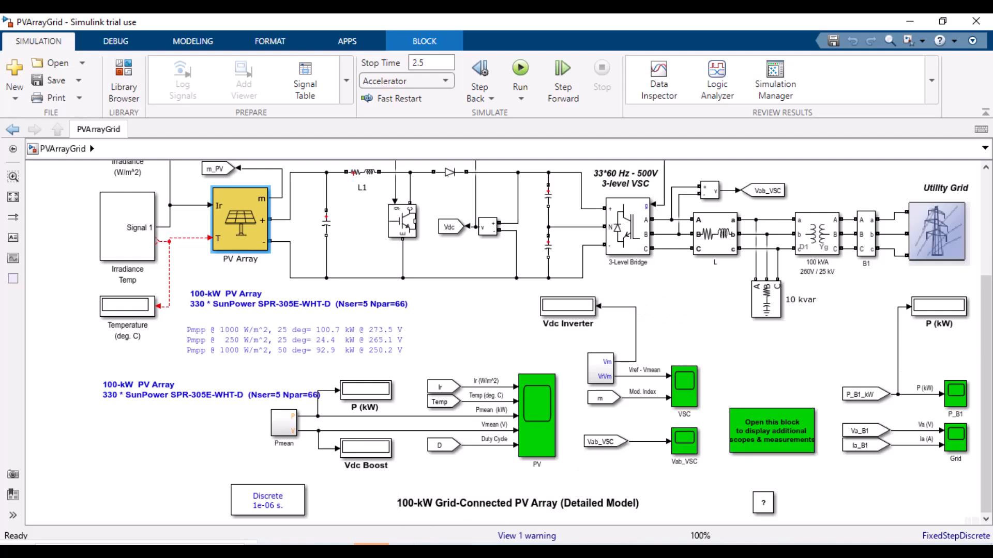
pyautogui.click(926, 552)
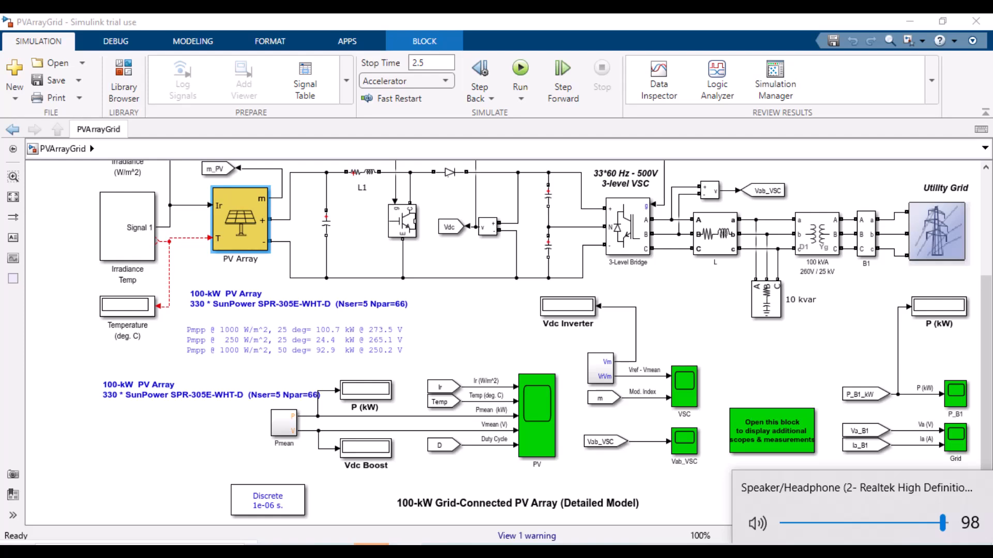
pyautogui.click(483, 319)
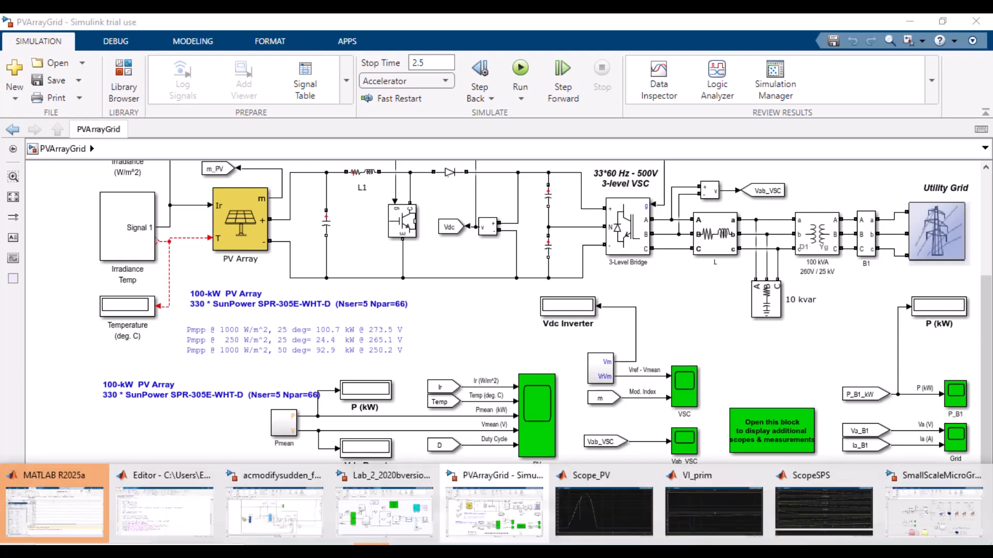
pyautogui.click(193, 518)
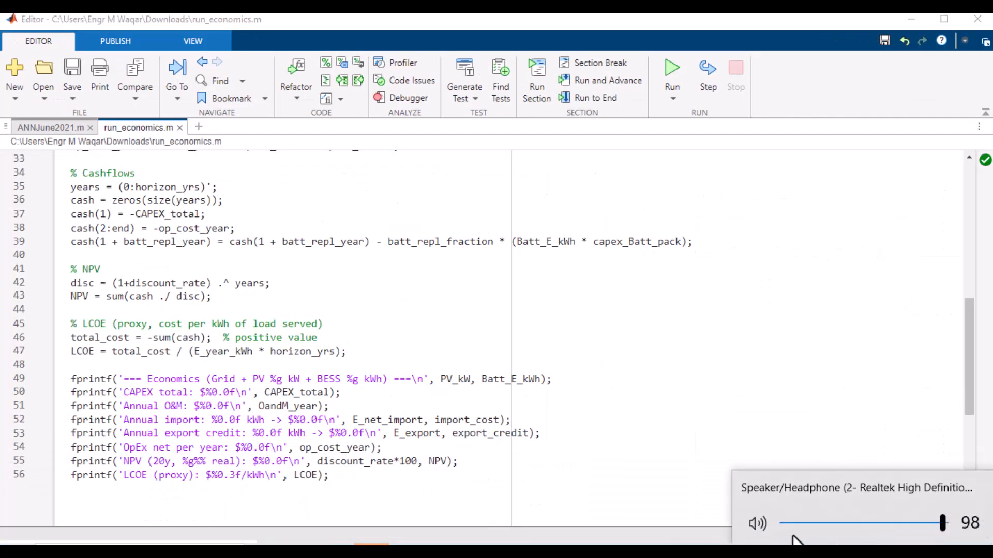
# Step: Review the run_economics.m code, from the cashflow, NPV and LCOE sections up to the load_profile.csv readmatrix line
pyautogui.click(380, 314)
pyautogui.click(324, 323)
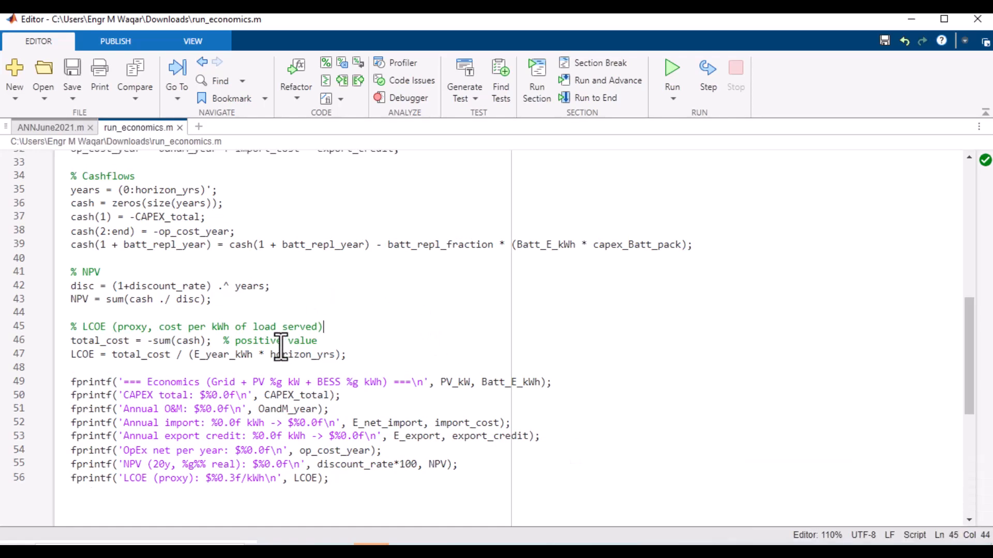
pyautogui.scroll(10, 281, 349)
pyautogui.scroll(-5, 155, 289)
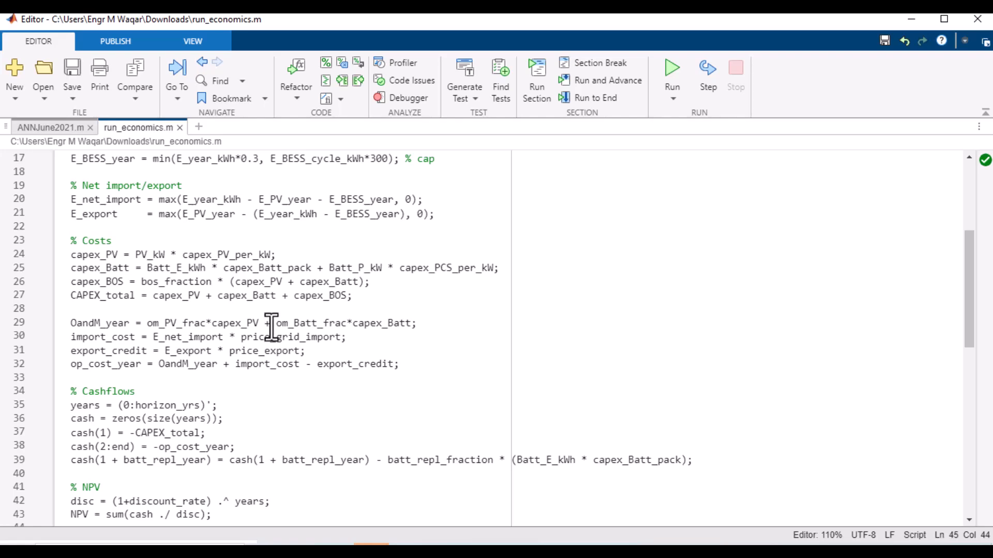
pyautogui.scroll(5, 501, 371)
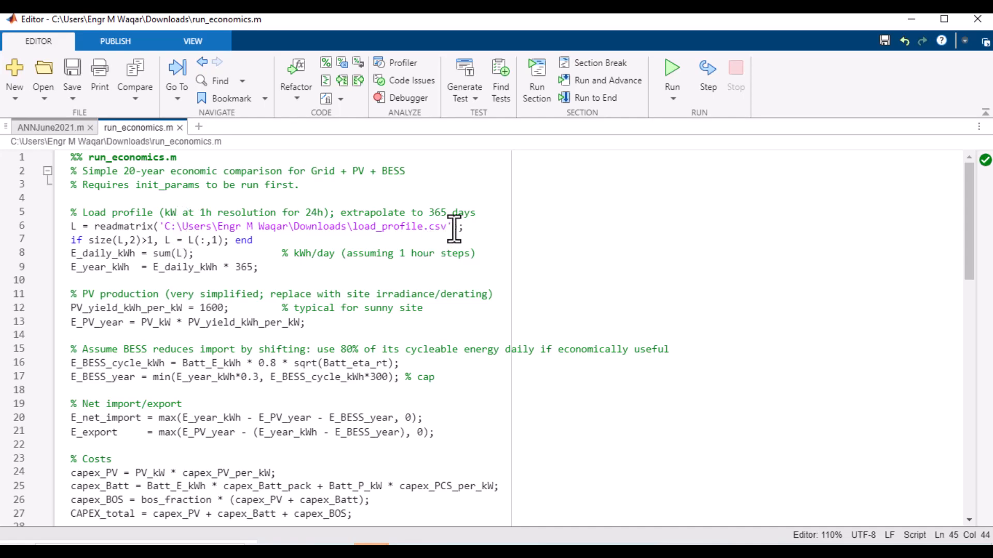
pyautogui.moveTo(446, 227); pyautogui.dragTo(353, 227)
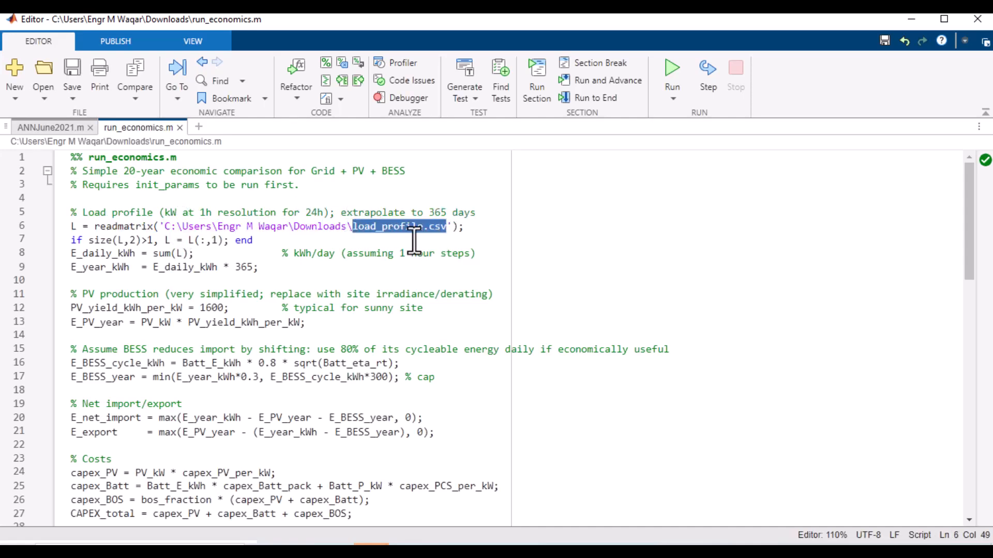
pyautogui.doubleClick(103, 227)
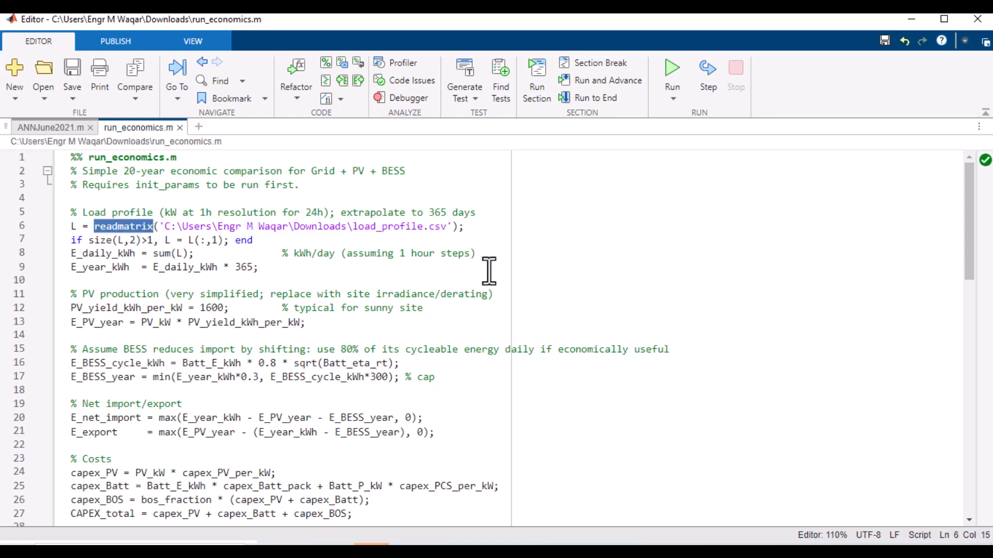
pyautogui.click(417, 226)
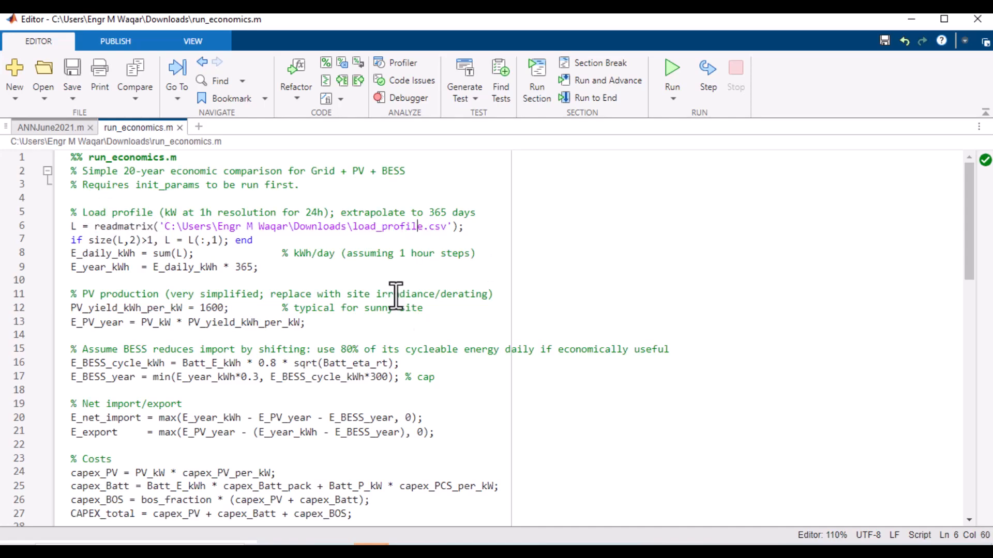
pyautogui.scroll(-7, 382, 366)
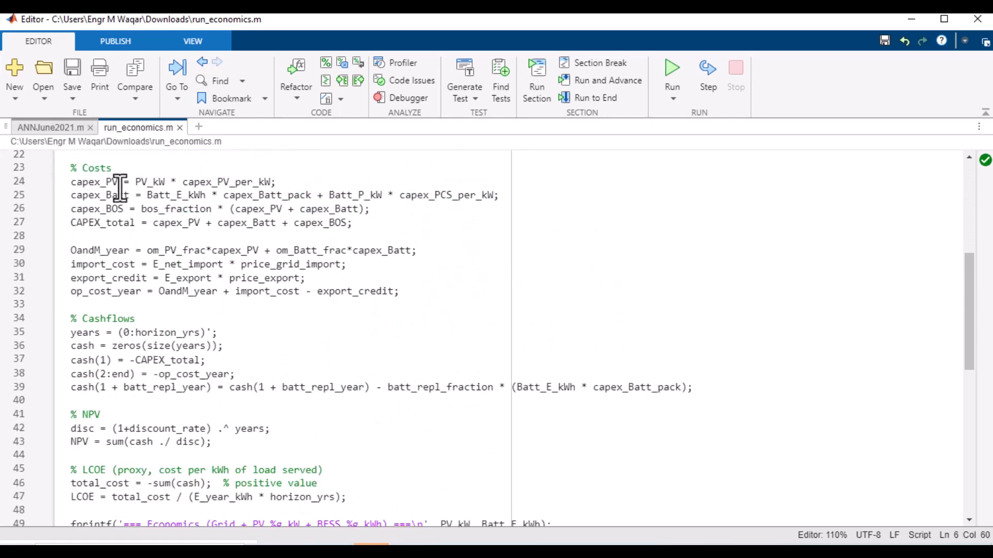
# Step: Switch to the ANNJune2021.m script and highlight the DataFile.xlsx file name in its import path
pyautogui.click(62, 126)
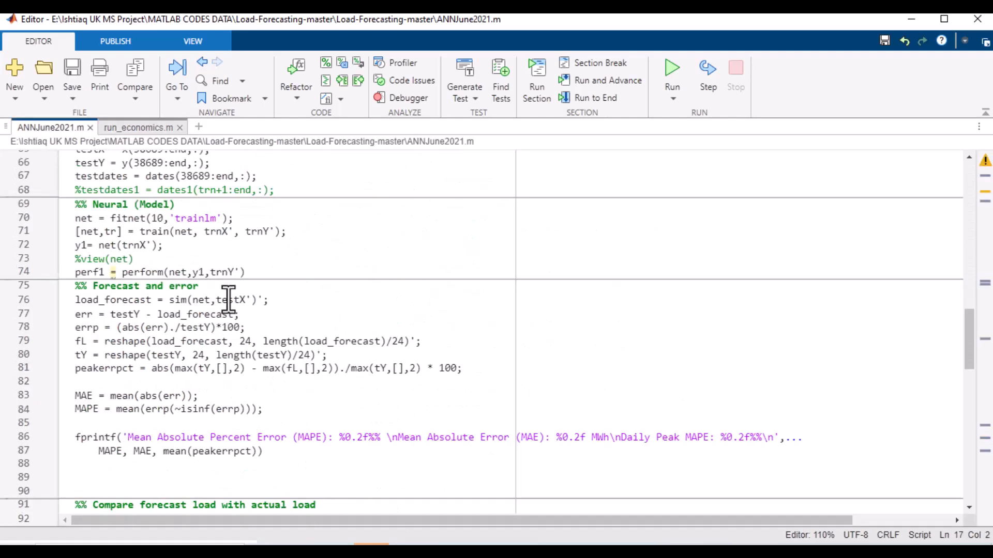
pyautogui.scroll(20, 228, 299)
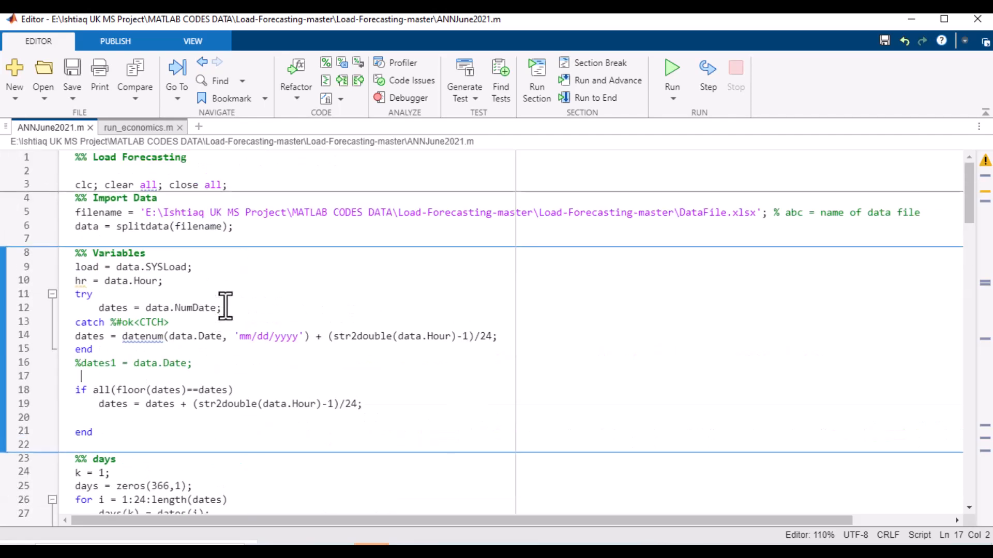
pyautogui.click(758, 213)
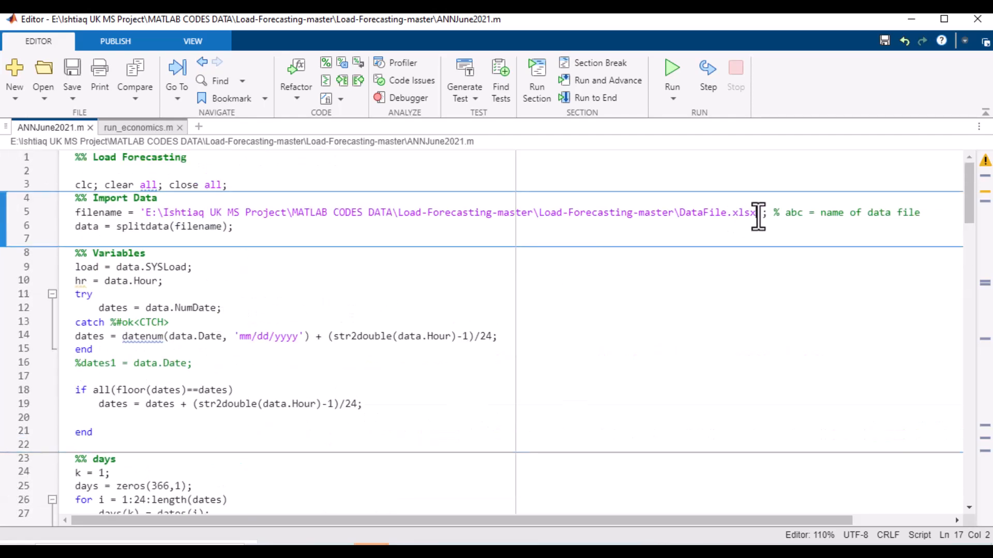
pyautogui.moveTo(758, 213); pyautogui.dragTo(680, 213)
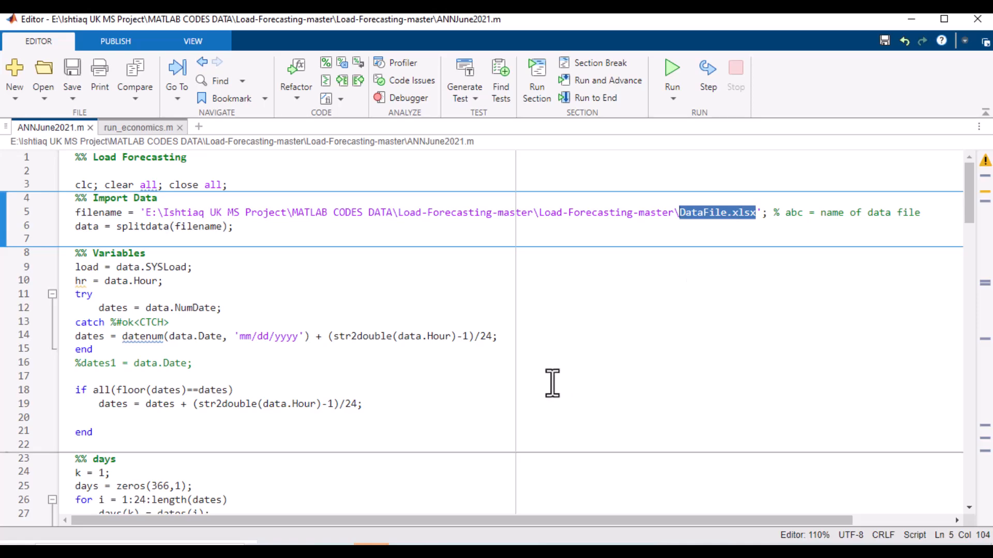
pyautogui.scroll(-5, 406, 386)
# Step: Compare against the workbook, then scroll through the ANNJune2021.m forecasting code sections and figures
pyautogui.hotkey('alt', 'Tab')
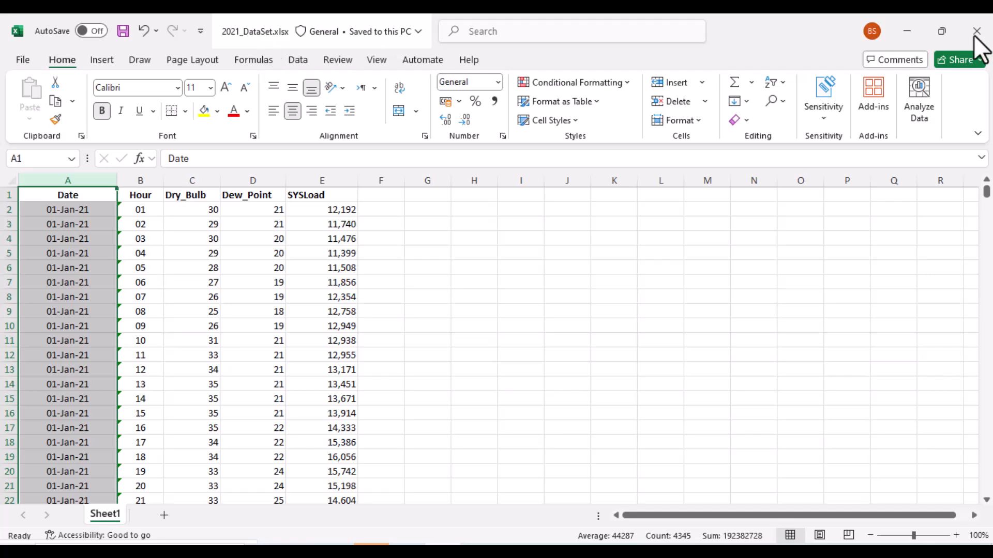
pyautogui.click(907, 32)
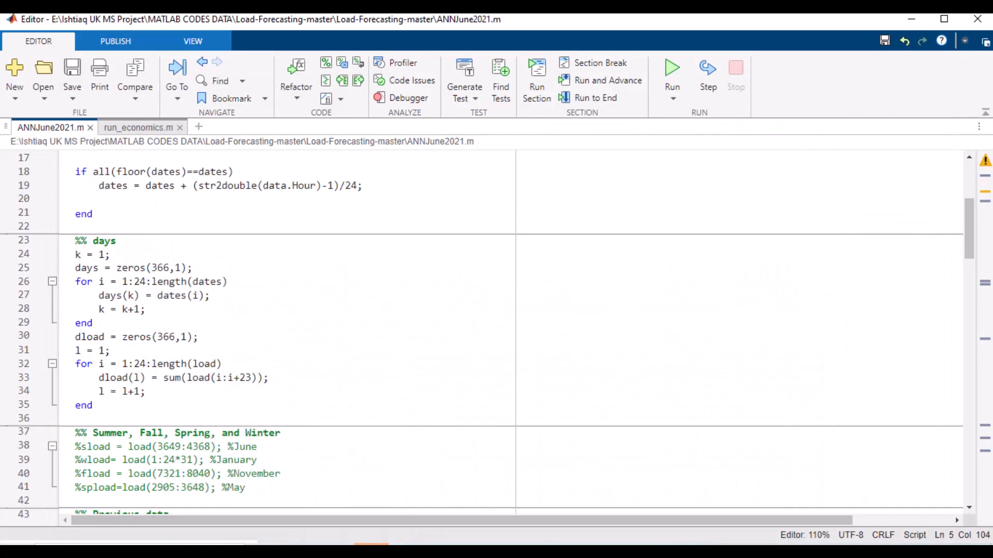
pyautogui.scroll(5, 405, 237)
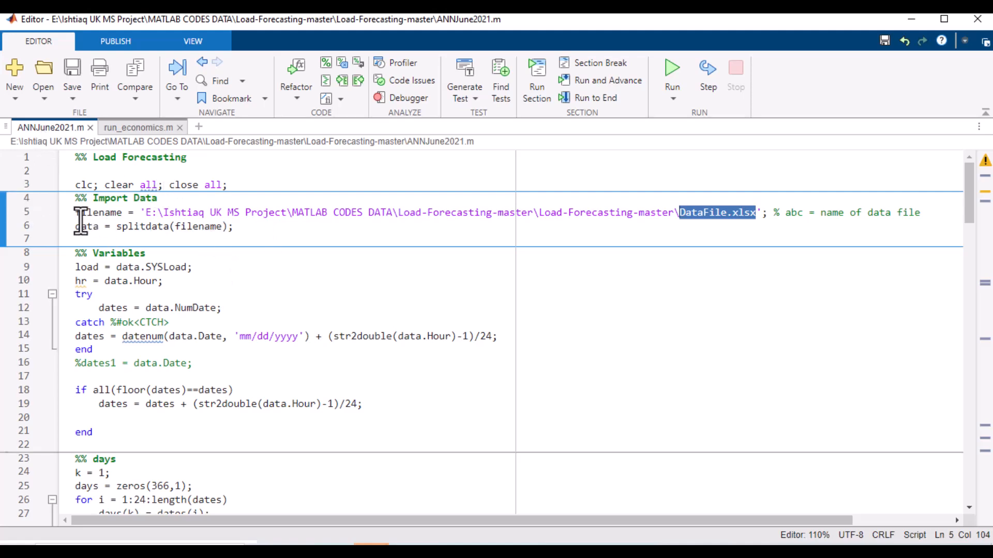
pyautogui.scroll(-7, 378, 372)
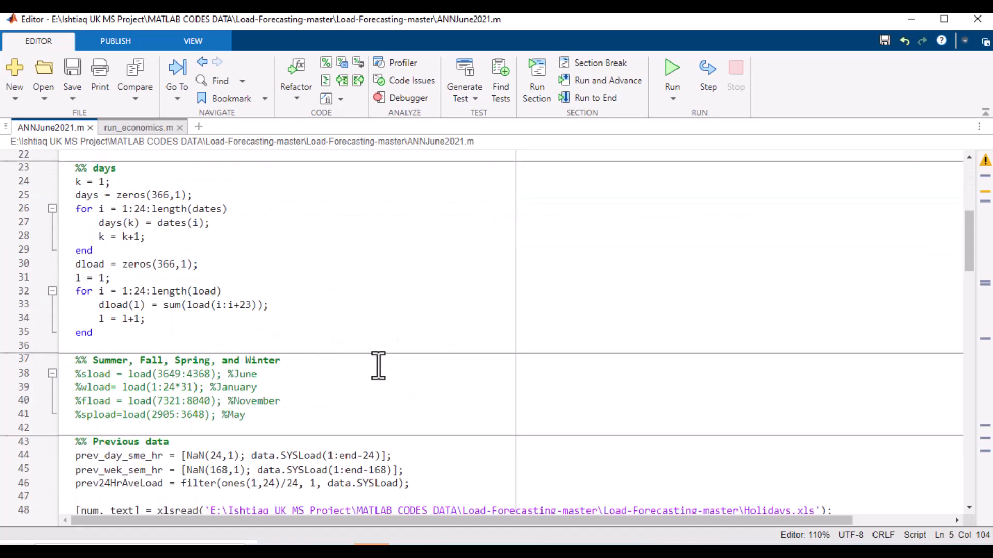
pyautogui.scroll(7, 624, 275)
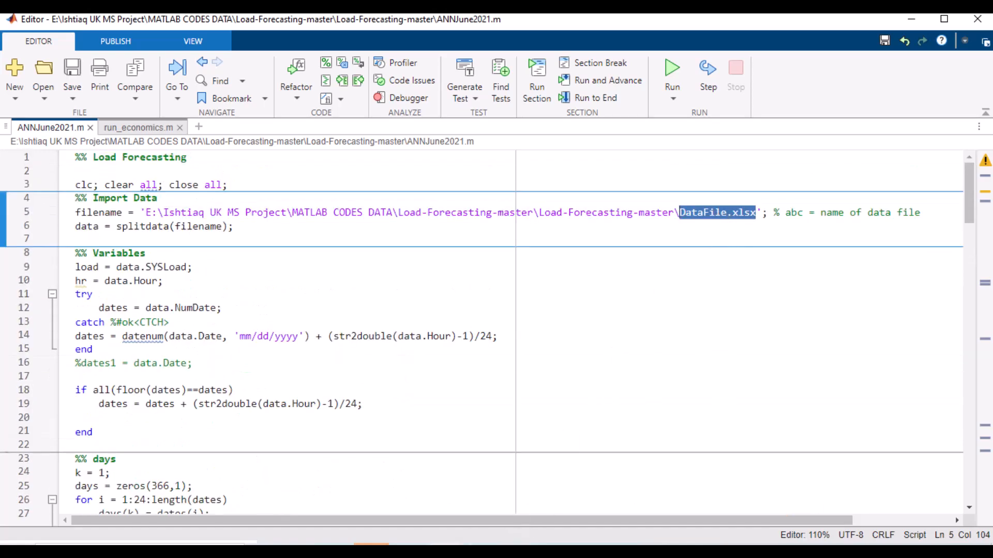
pyautogui.hotkey('alt', 'Tab')
pyautogui.hotkey('alt', 'Tab')
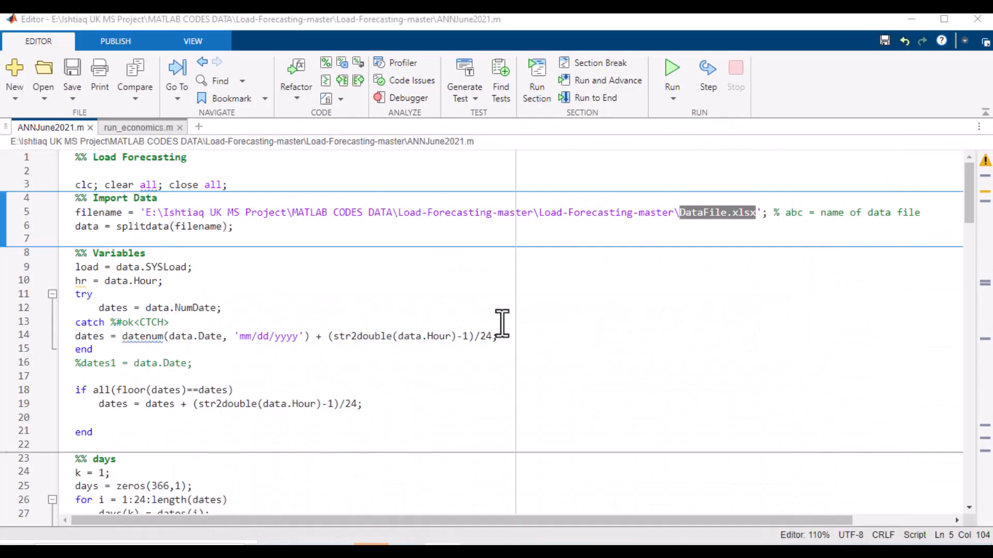
pyautogui.scroll(-5, 277, 350)
pyautogui.scroll(-12, 269, 366)
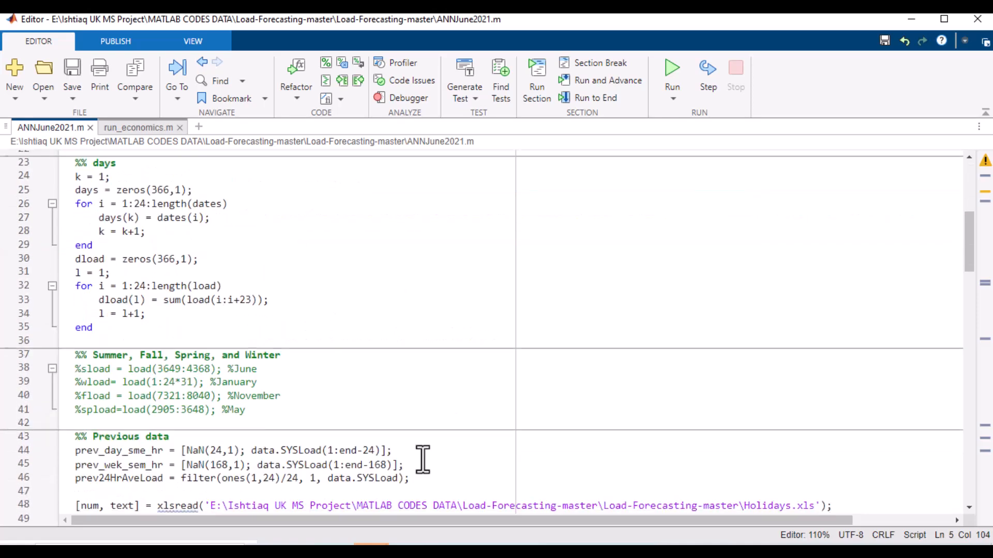
pyautogui.scroll(-20, 303, 333)
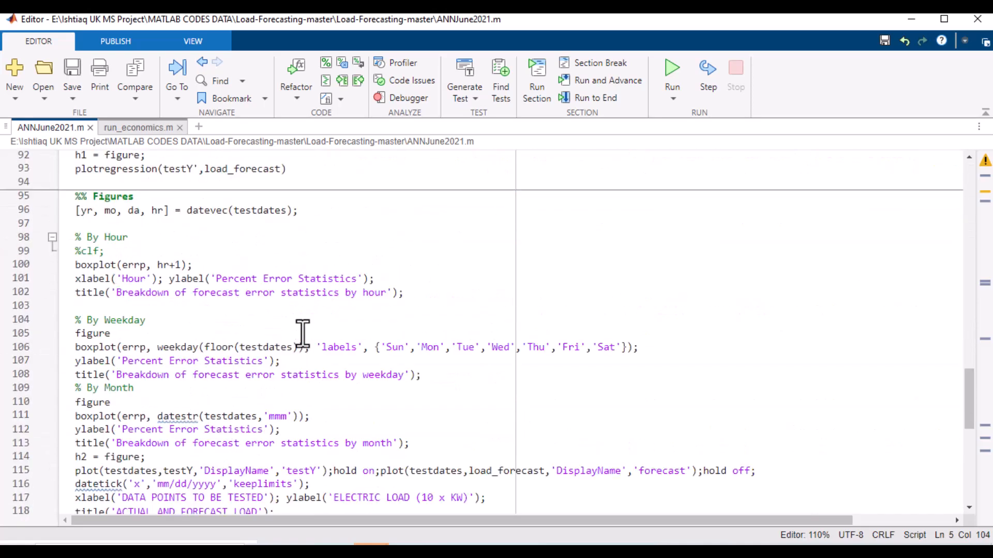
pyautogui.scroll(9, 302, 333)
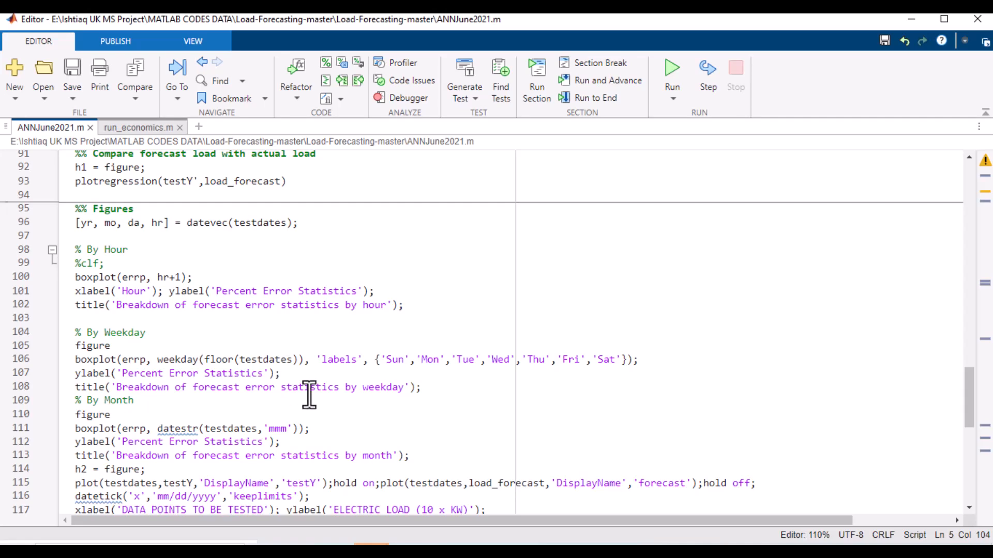
pyautogui.scroll(-5, 311, 393)
# Step: Switch to the Lab_2_2020bversion model and open the MPPT subsystem and its MPPT Control function
pyautogui.moveTo(269, 539)
pyautogui.moveTo(263, 517)
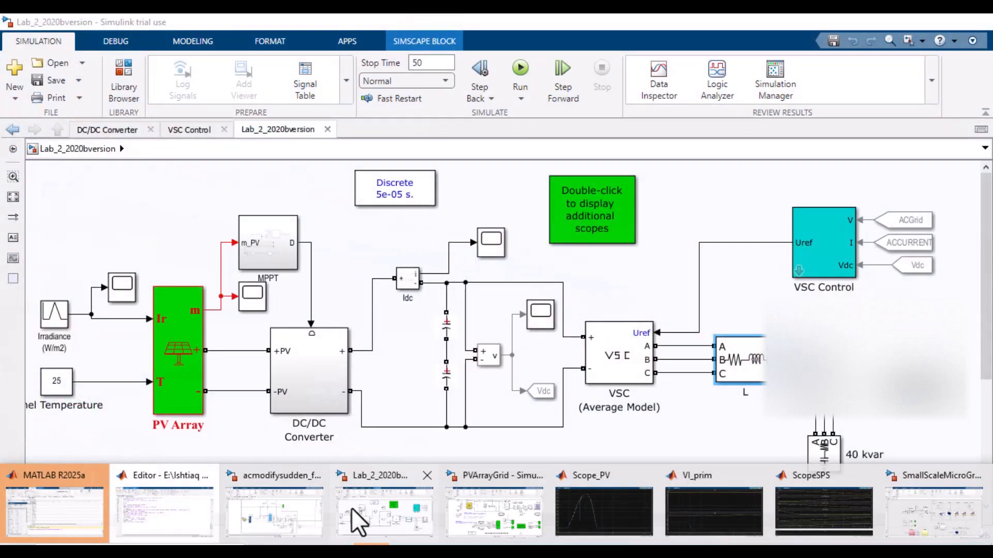
pyautogui.click(351, 508)
pyautogui.click(274, 253)
pyautogui.doubleClick(274, 254)
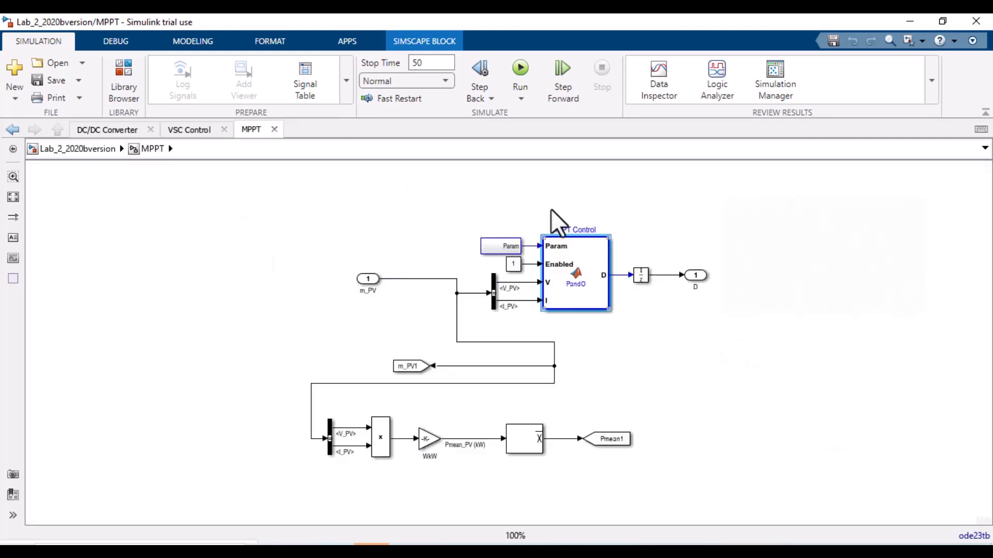
pyautogui.click(580, 290)
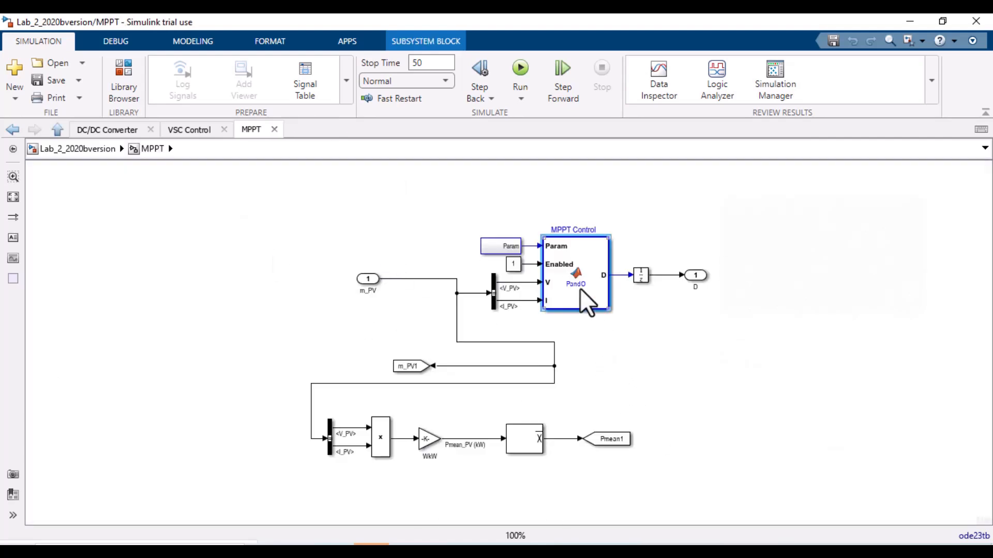
pyautogui.doubleClick(581, 291)
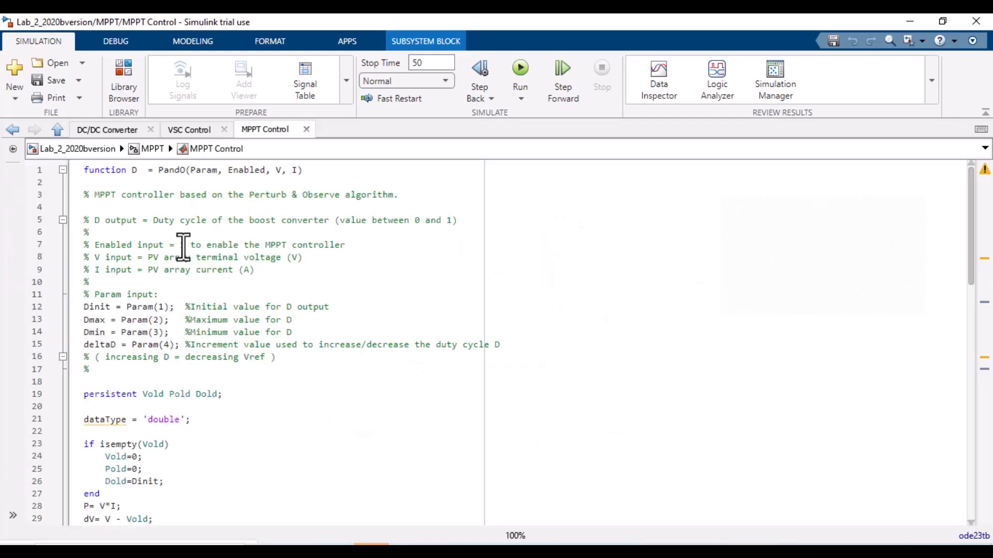
# Step: Scroll through the Perturb and Observe MPPT function code and return to the VSC Control tab
pyautogui.scroll(-20, 173, 329)
pyautogui.scroll(20, 193, 373)
pyautogui.scroll(2, 193, 373)
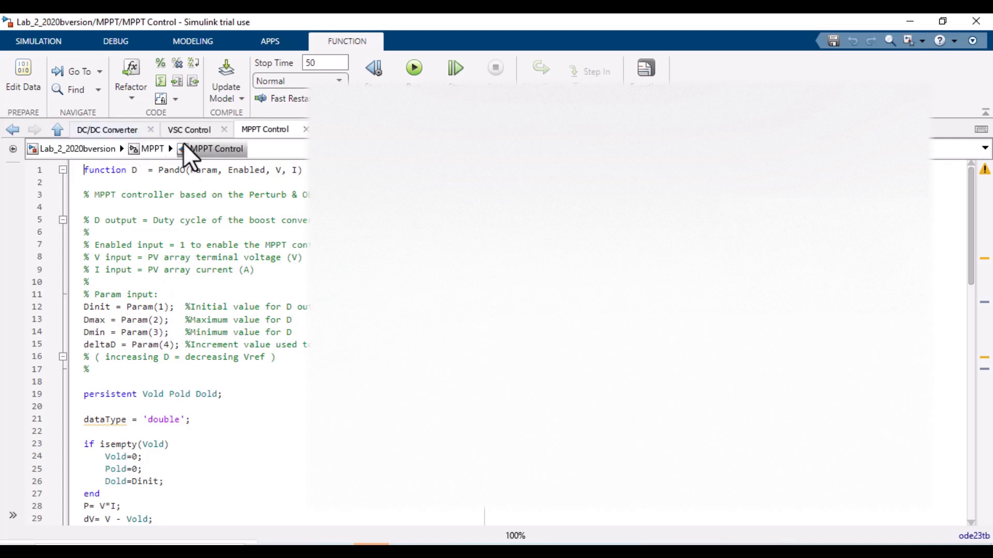
pyautogui.click(189, 129)
# Step: Switch to the Google Meet browser tab and dismiss the call-extension notice
pyautogui.hotkey('alt', 'Tab')
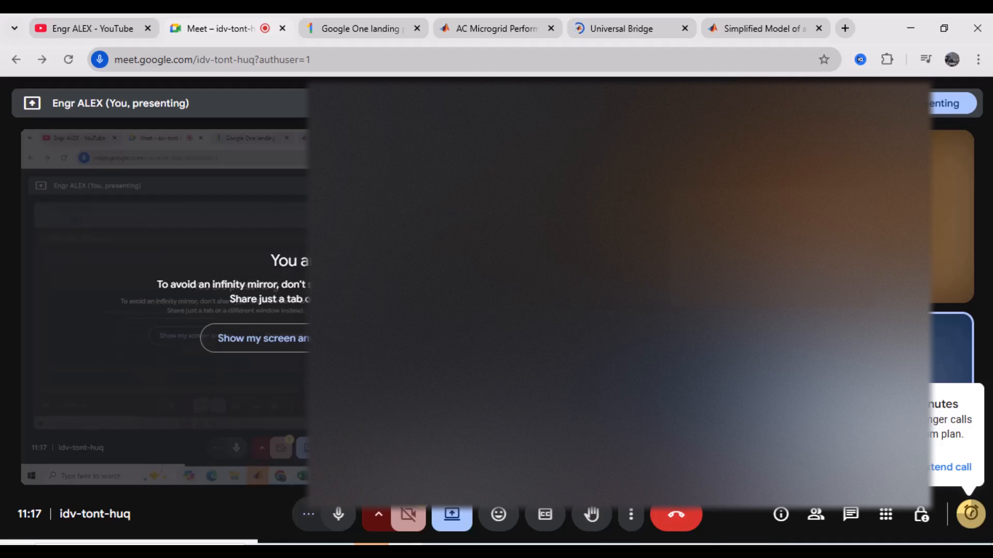
pyautogui.click(936, 480)
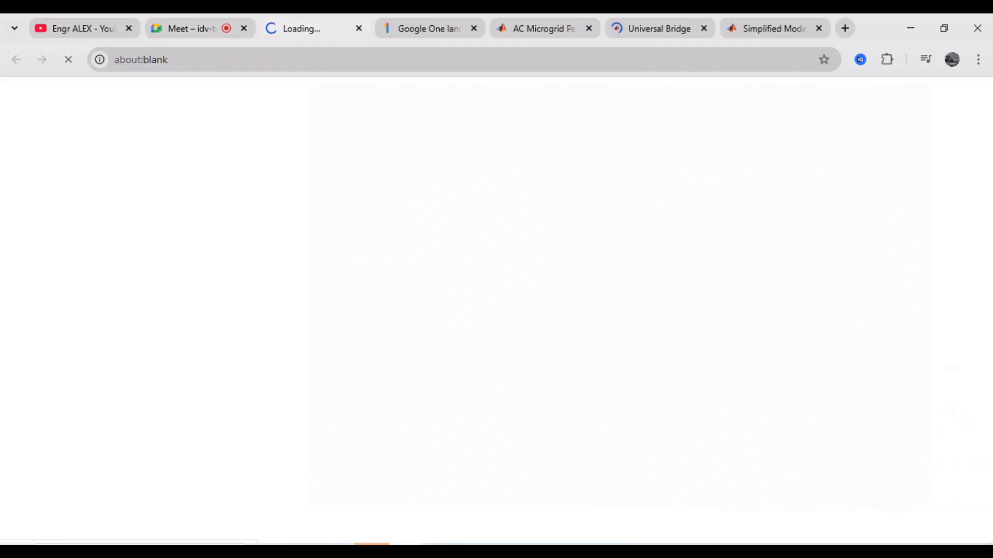
pyautogui.click(219, 18)
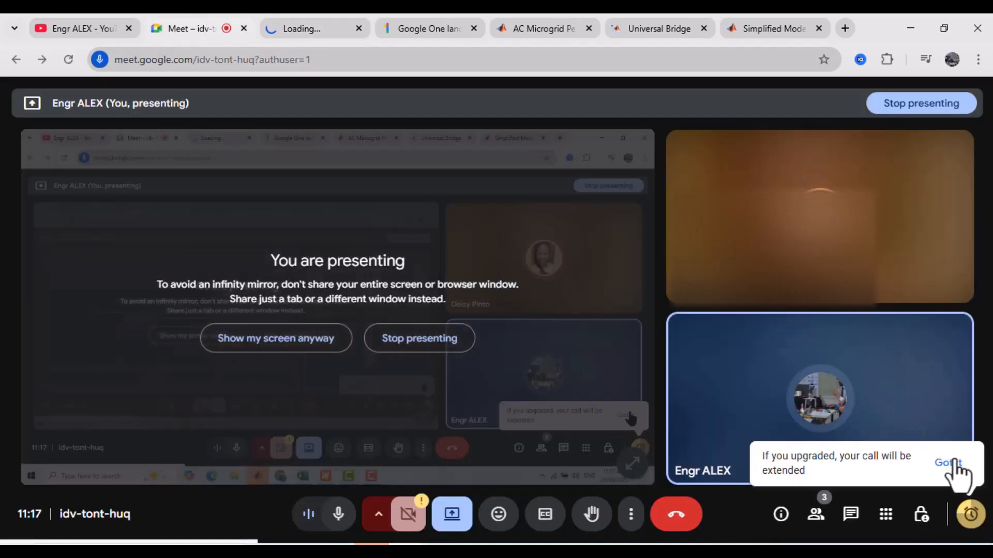
pyautogui.click(953, 464)
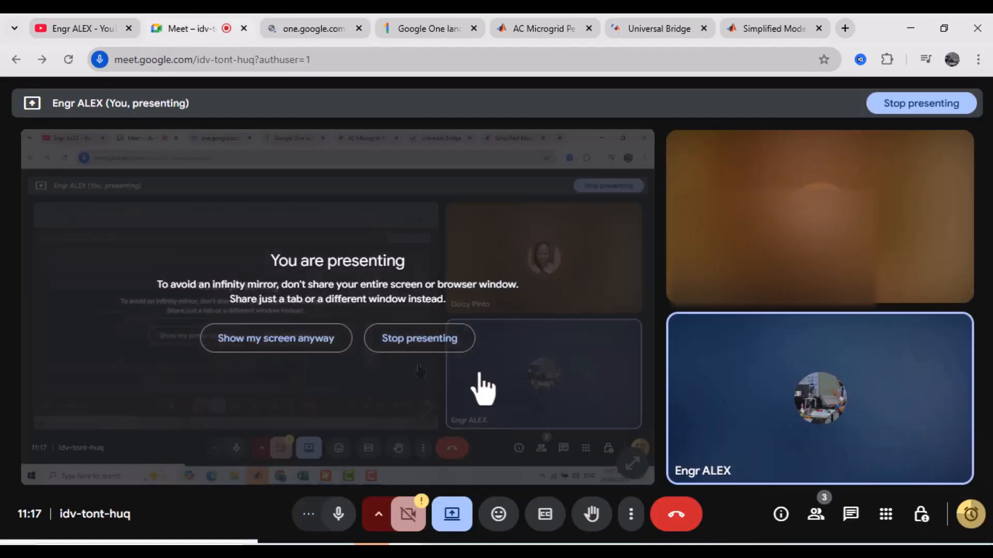